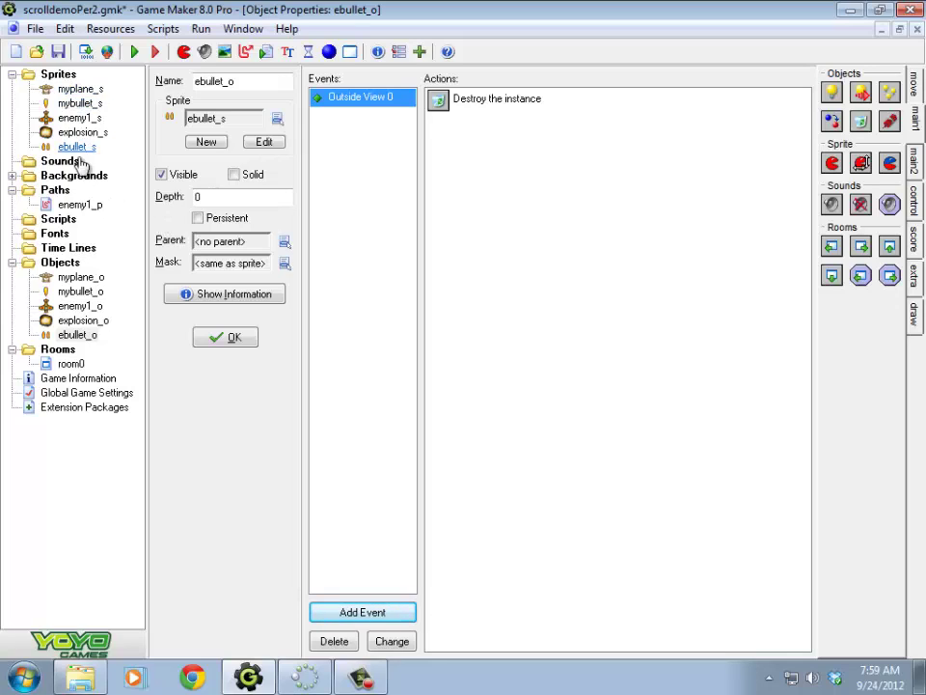
- Create two new sprites and rename the first one, sprite12, as enemy2_s
{"action": "right_click", "coordinate": [43, 74]}
{"action": "left_click", "coordinate": [83, 87]}
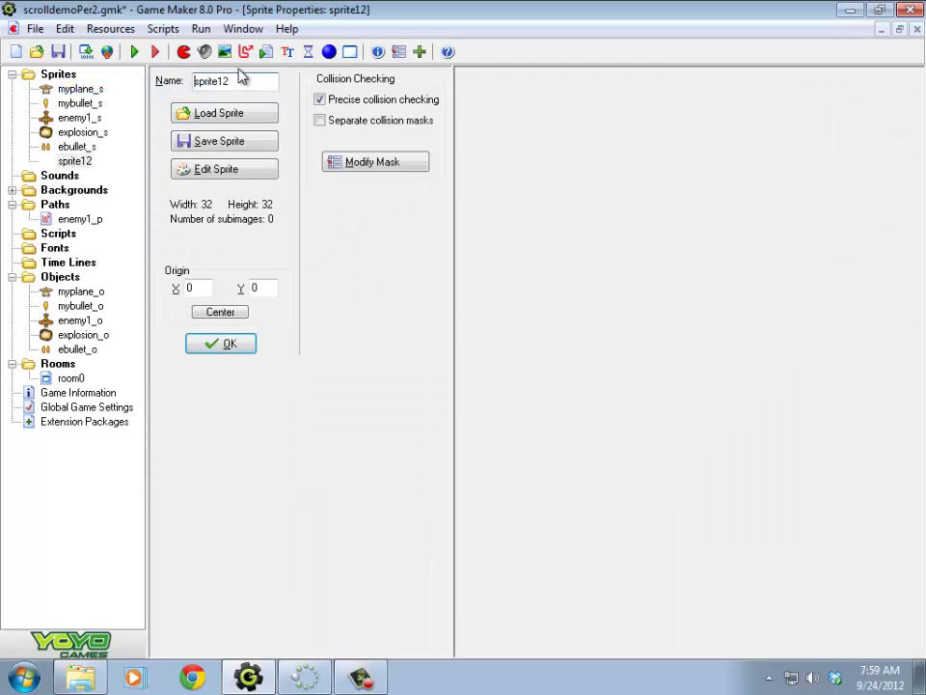
{"action": "left_click", "coordinate": [183, 51]}
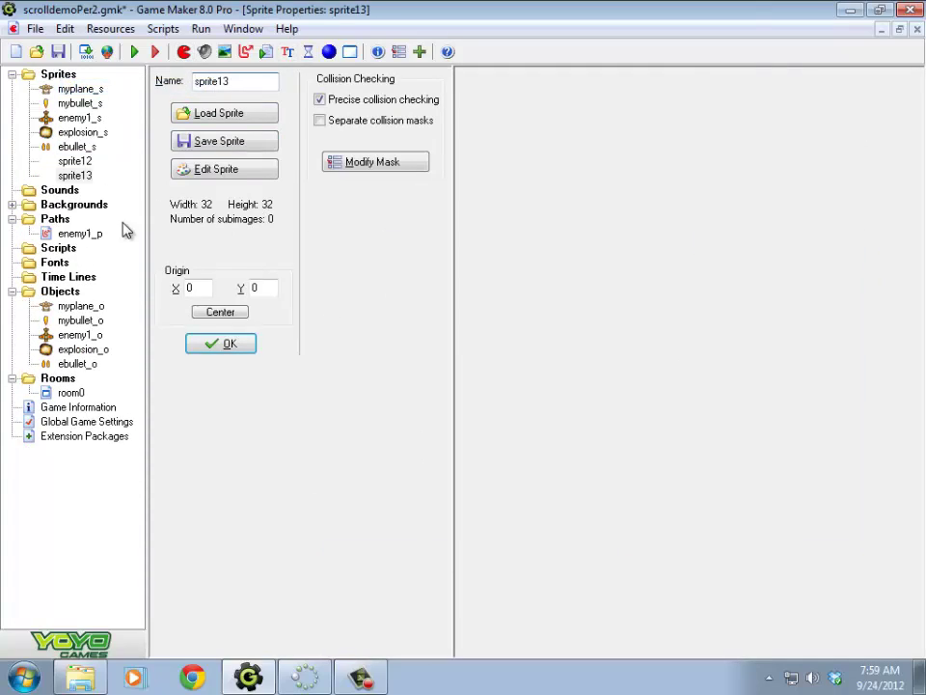
{"action": "double_click", "coordinate": [87, 186]}
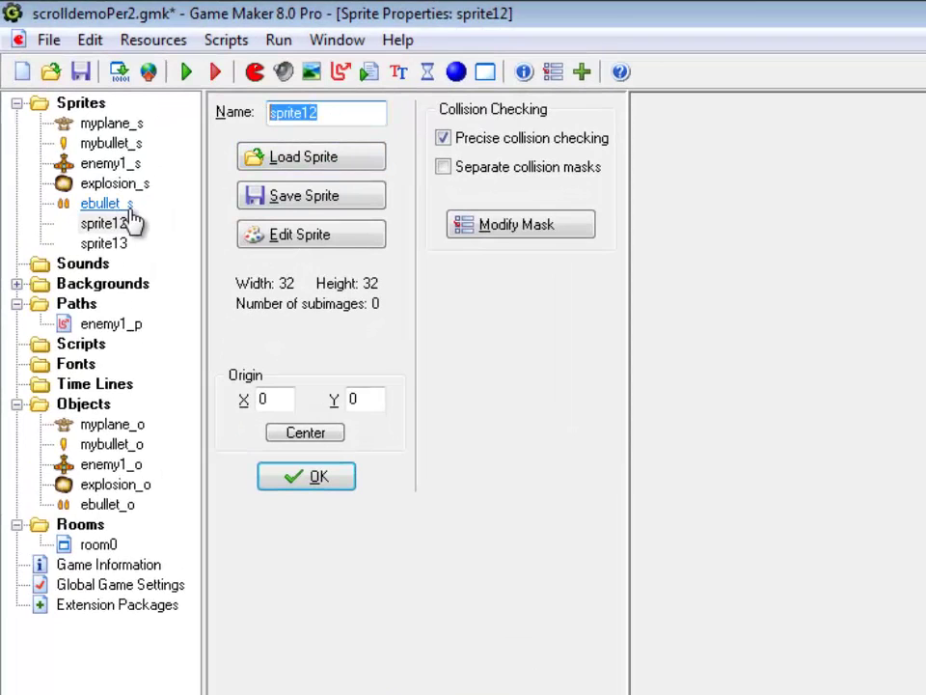
{"action": "type", "text": "enemy"}
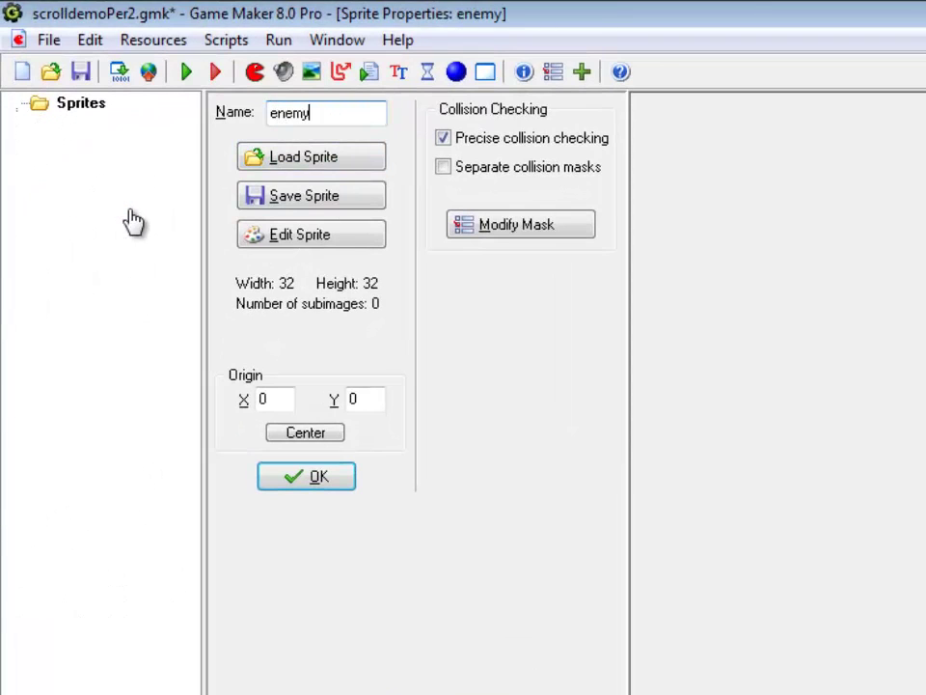
{"action": "type", "text": "2_s"}
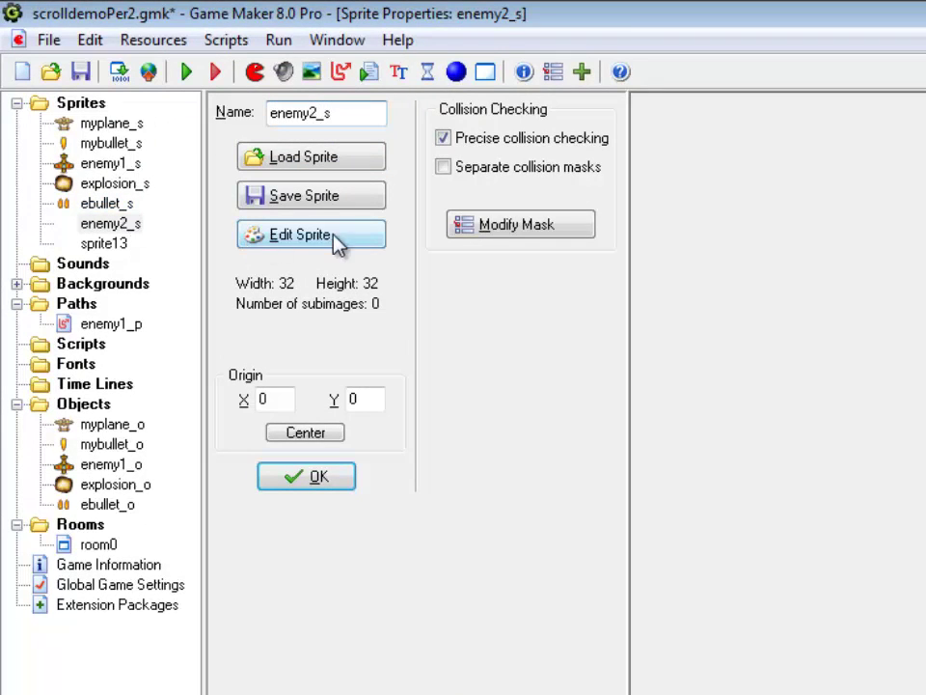
- Create the enemy2_s image from the all_as_strip sheet, picking the 32 × 32 green plane at pixel offset 268, 70
{"action": "left_click", "coordinate": [372, 241]}
{"action": "left_click", "coordinate": [246, 98]}
{"action": "left_click", "coordinate": [304, 265]}
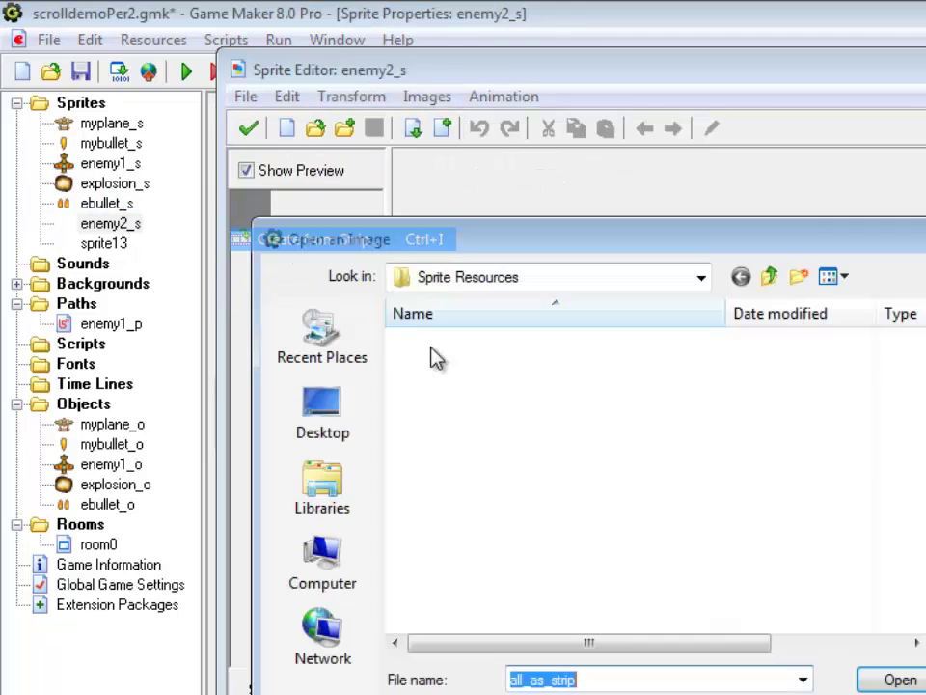
{"action": "left_click", "coordinate": [882, 680]}
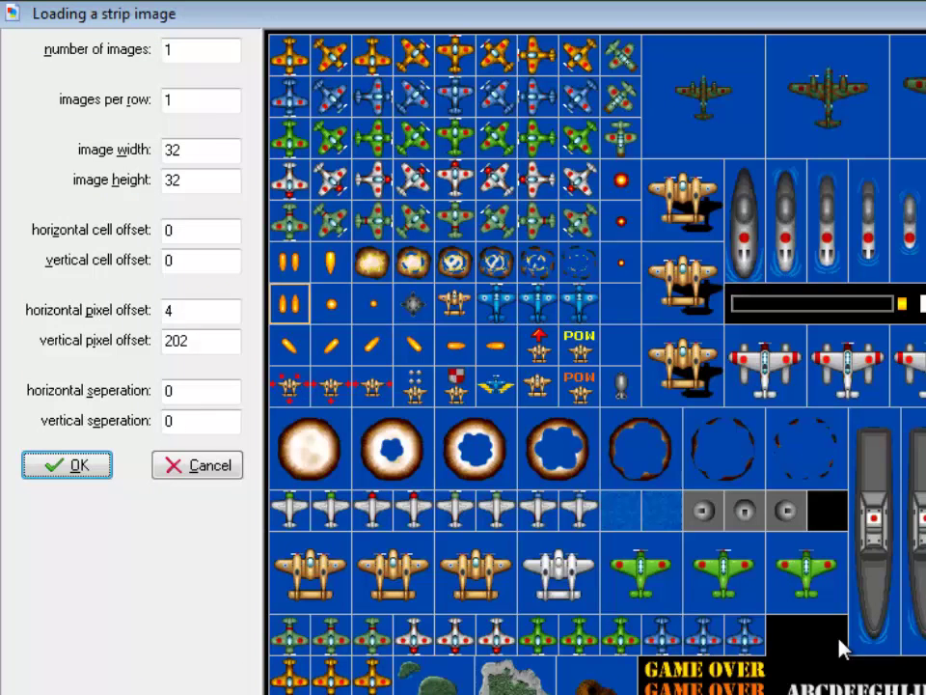
{"action": "left_click_drag", "start_coordinate": [671, 341], "coordinate": [606, 127]}
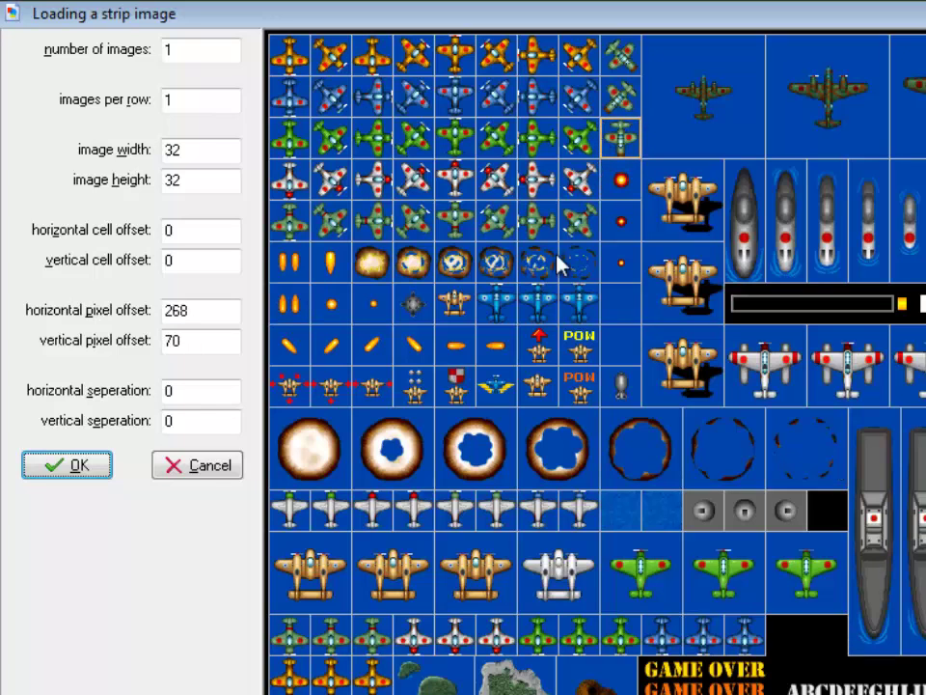
{"action": "left_click", "coordinate": [94, 470]}
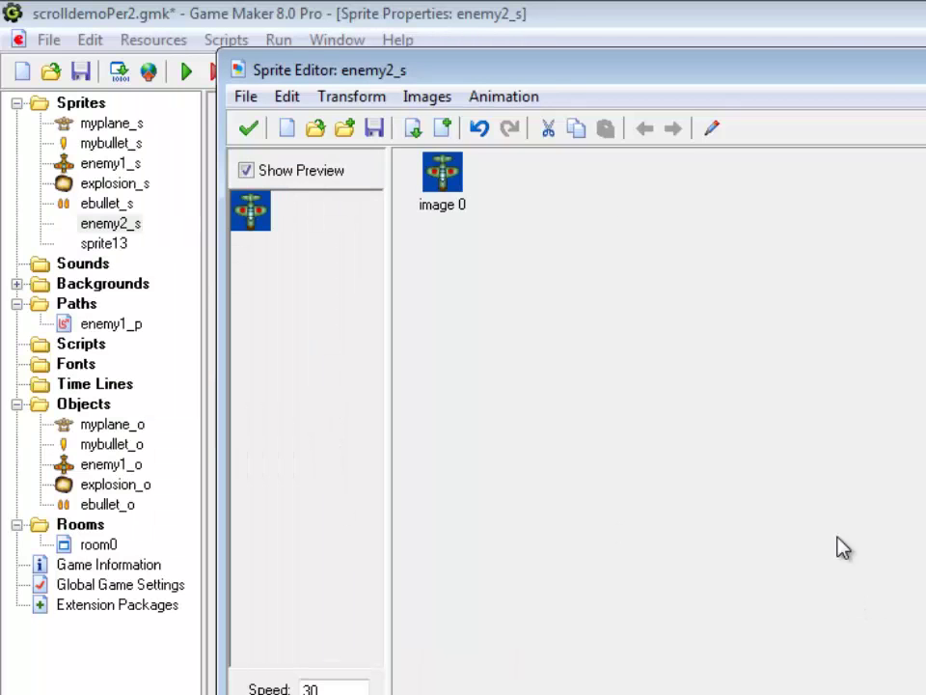
- Erase the blue background colour from the enemy2_s image and centre the sprite's origin at 16, 16
{"action": "left_click", "coordinate": [425, 100]}
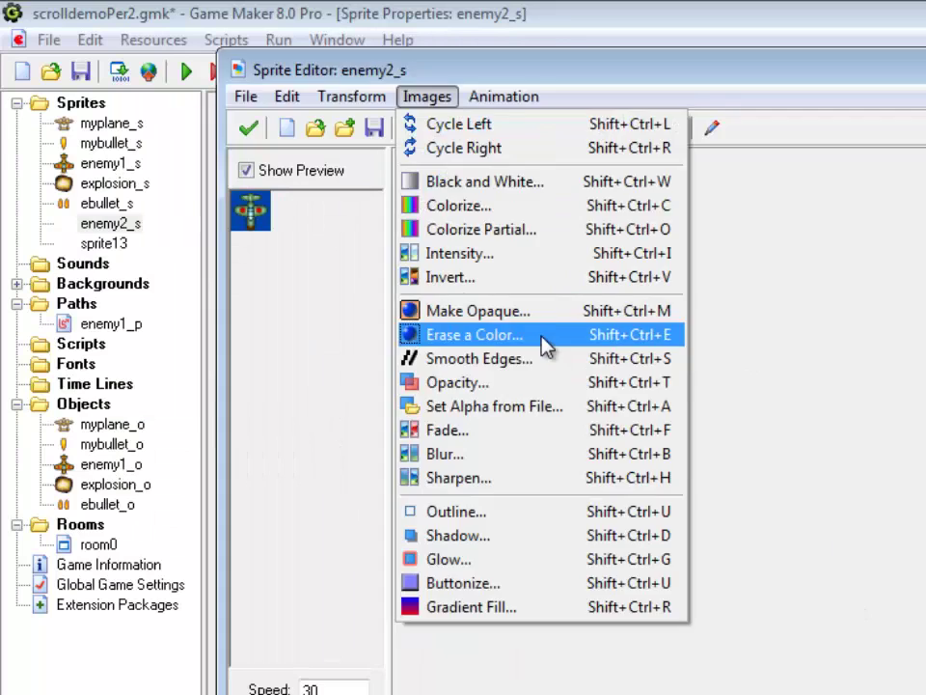
{"action": "left_click", "coordinate": [544, 336]}
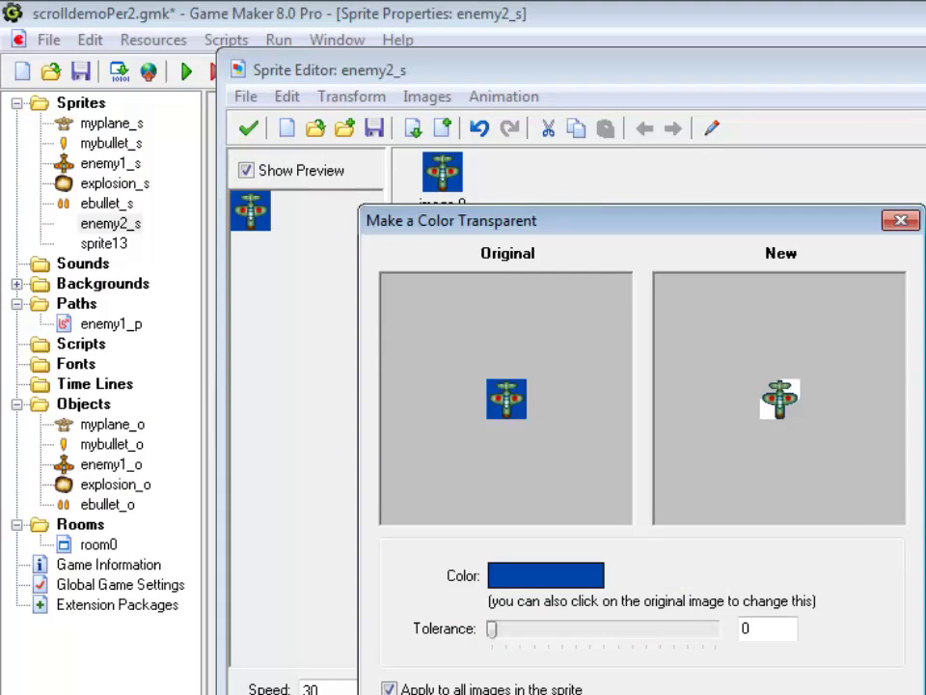
{"action": "key", "text": "Return"}
{"action": "left_click", "coordinate": [248, 127]}
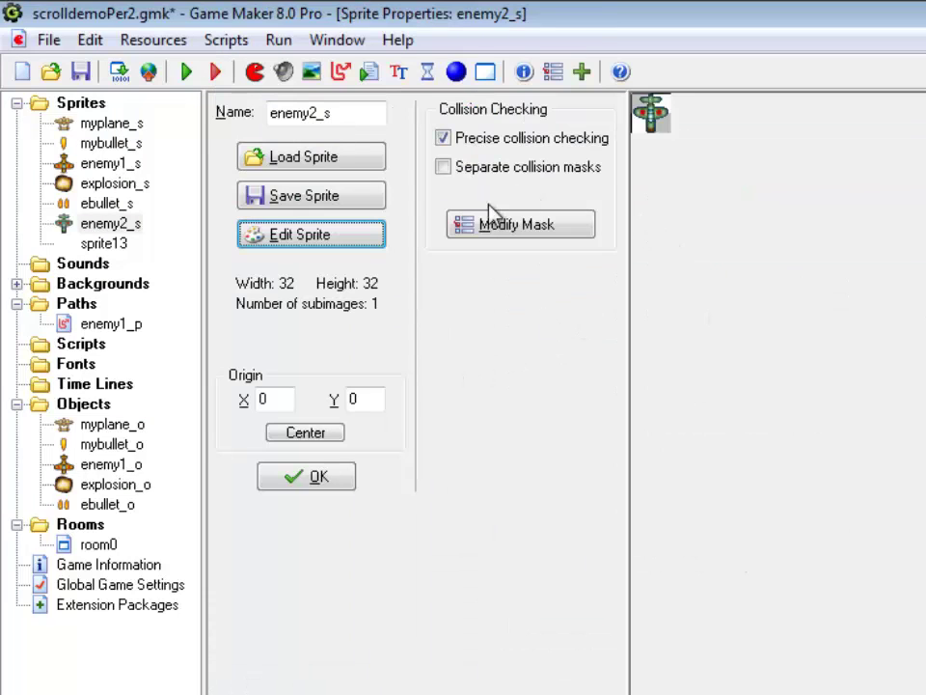
{"action": "left_click", "coordinate": [304, 433]}
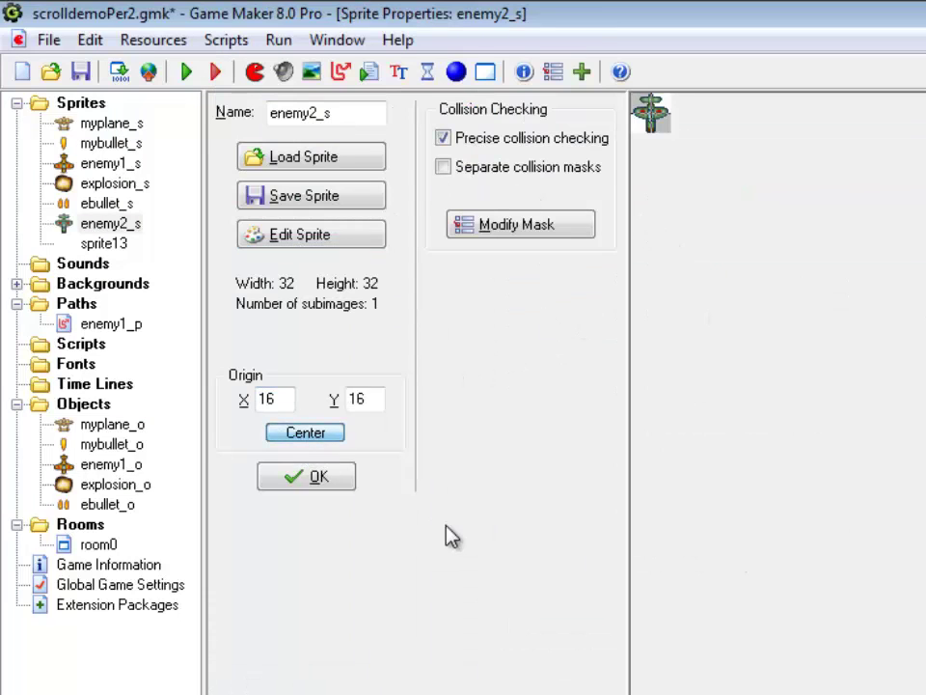
{"action": "left_click", "coordinate": [323, 483]}
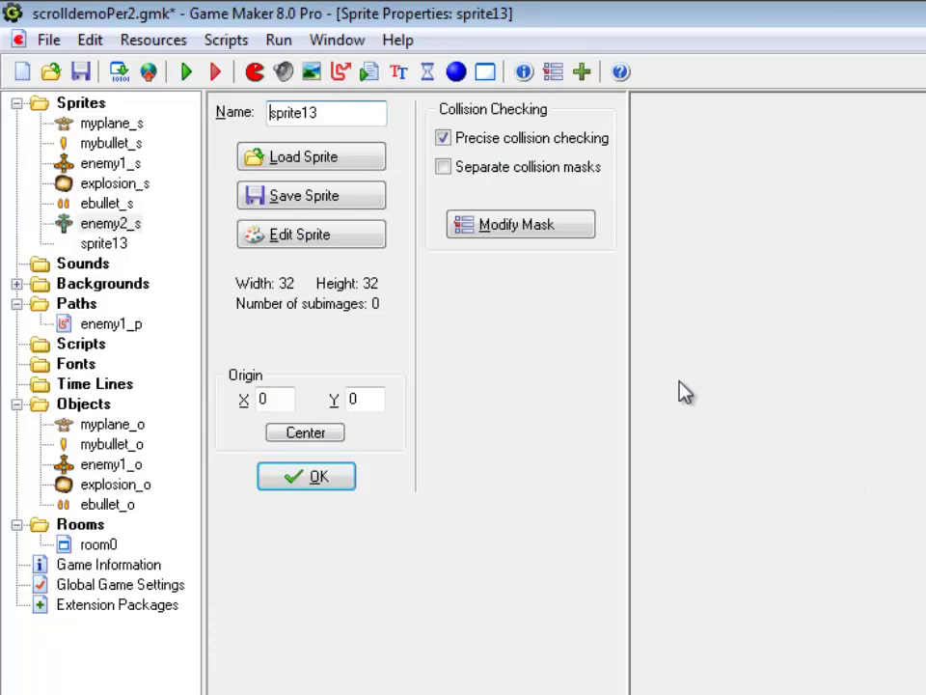
- Rename sprite13 as homing_s and create its image from all_as_strip, picking the 32 × 32 grey mine at pixel offset 103, 202
{"action": "double_click", "coordinate": [337, 110]}
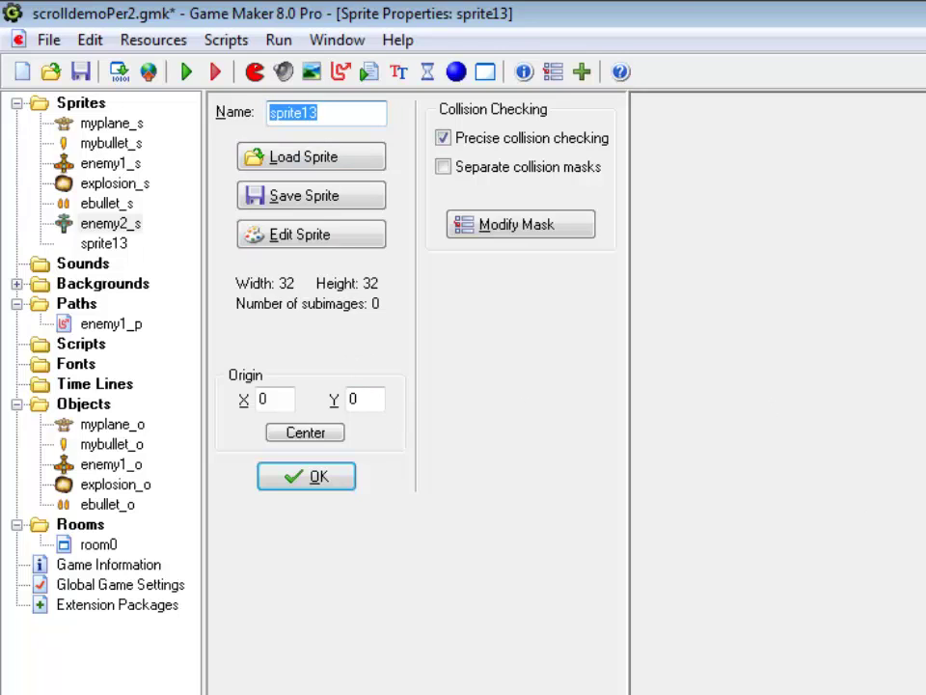
{"action": "type", "text": "homing_s"}
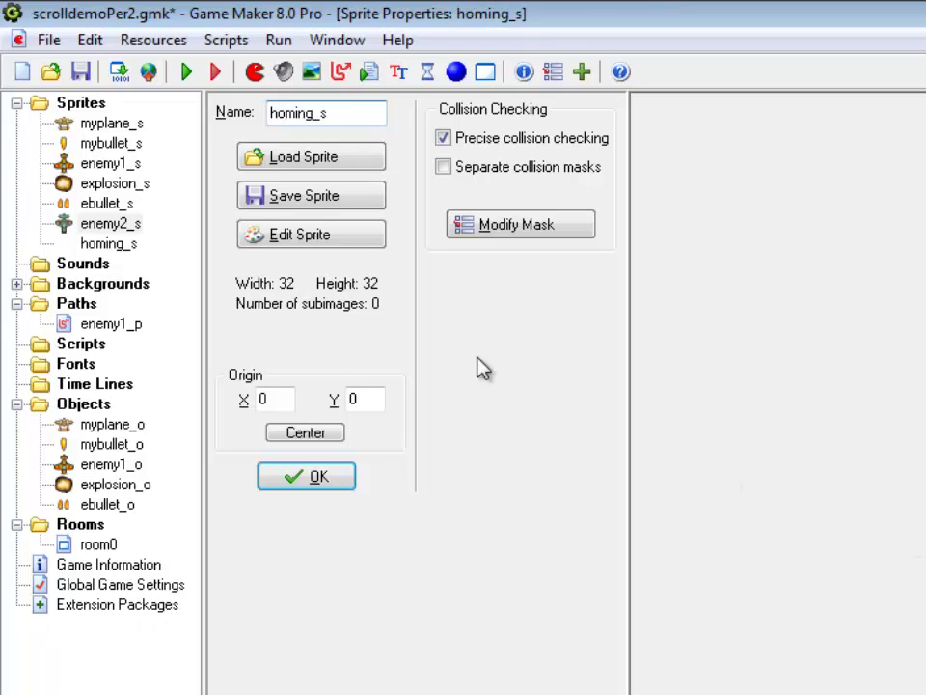
{"action": "left_click", "coordinate": [275, 238]}
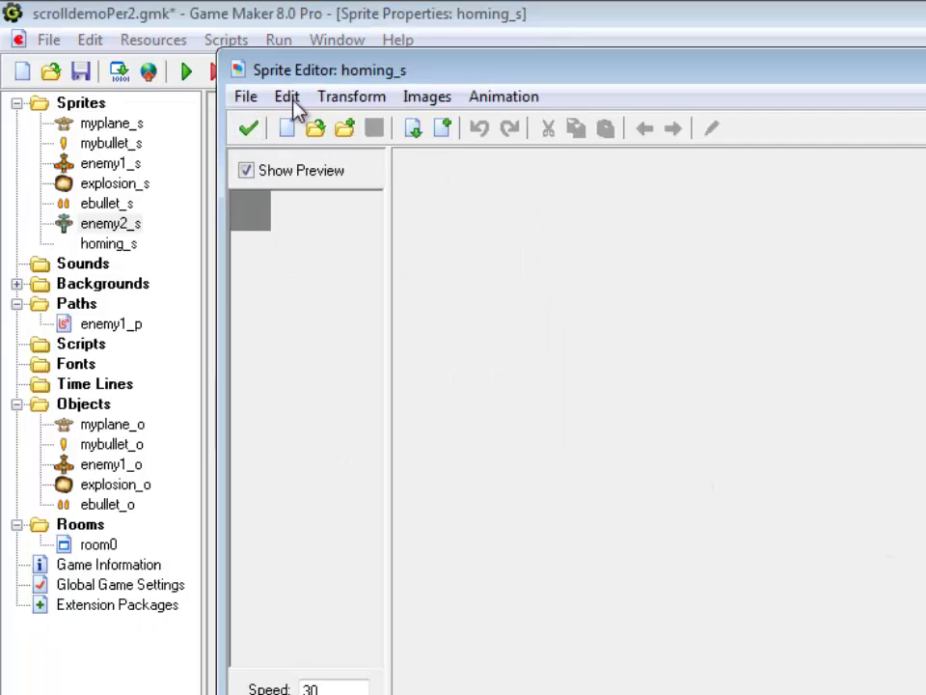
{"action": "left_click", "coordinate": [243, 97]}
{"action": "left_click", "coordinate": [315, 241]}
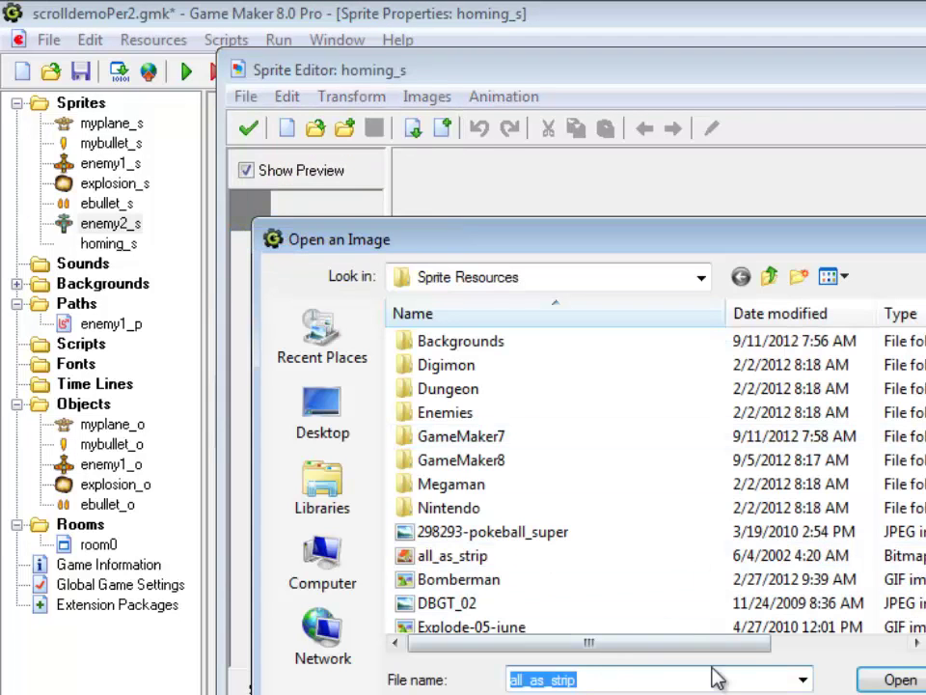
{"action": "left_click", "coordinate": [900, 679]}
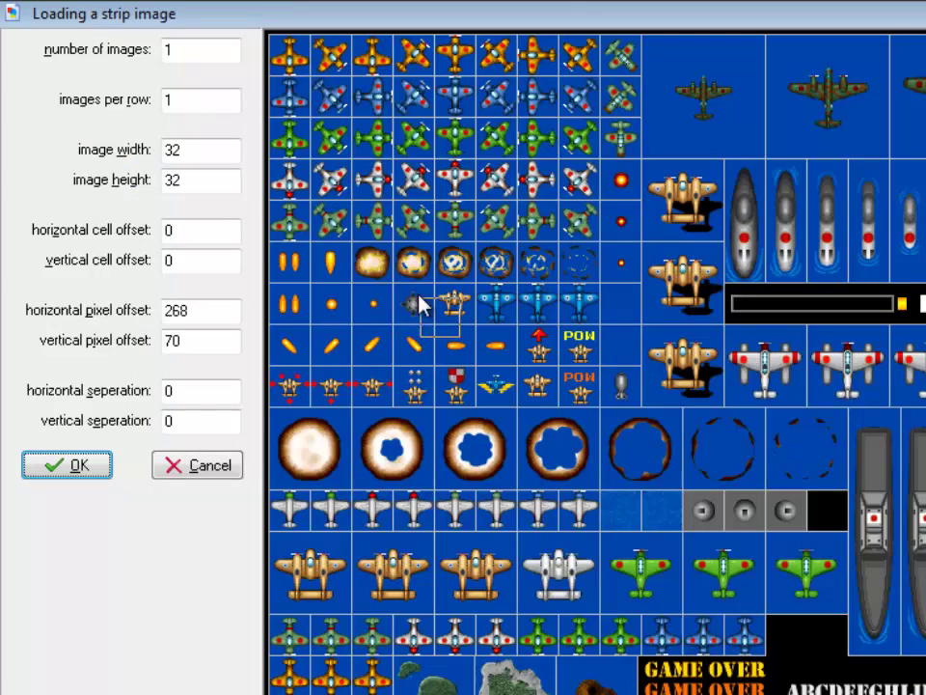
{"action": "left_click_drag", "start_coordinate": [417, 296], "coordinate": [395, 287]}
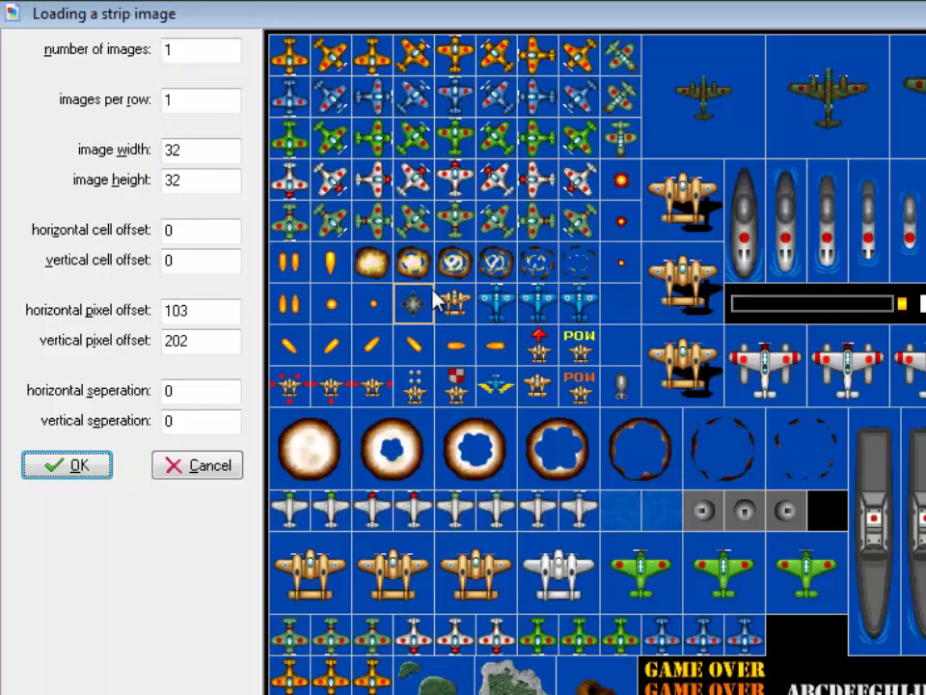
{"action": "left_click", "coordinate": [82, 469]}
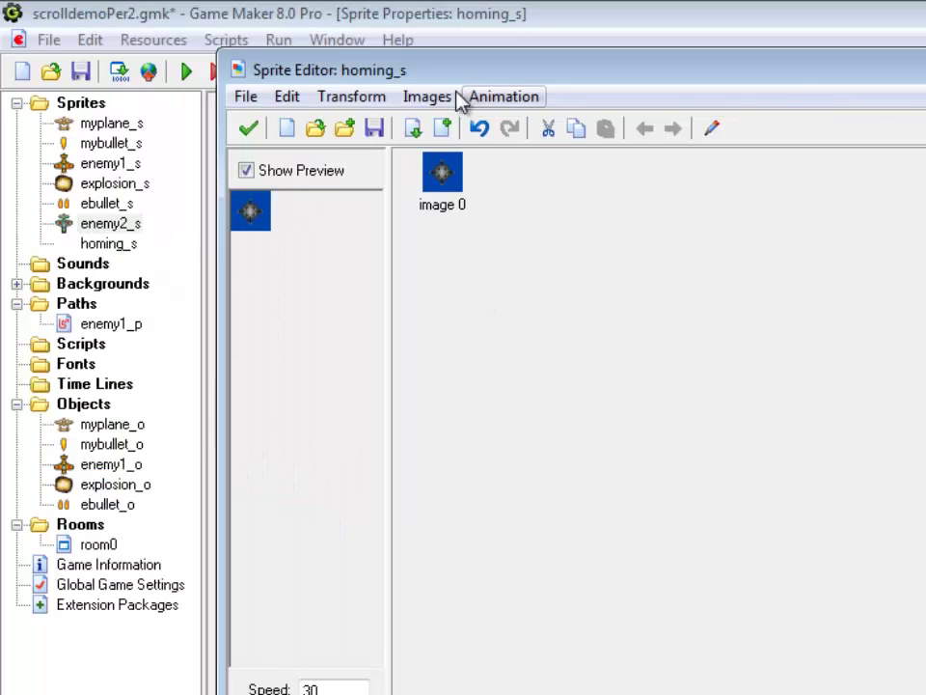
- Erase the blue background colour from the homing_s image and centre the sprite's origin
{"action": "left_click", "coordinate": [436, 96]}
{"action": "left_click", "coordinate": [521, 334]}
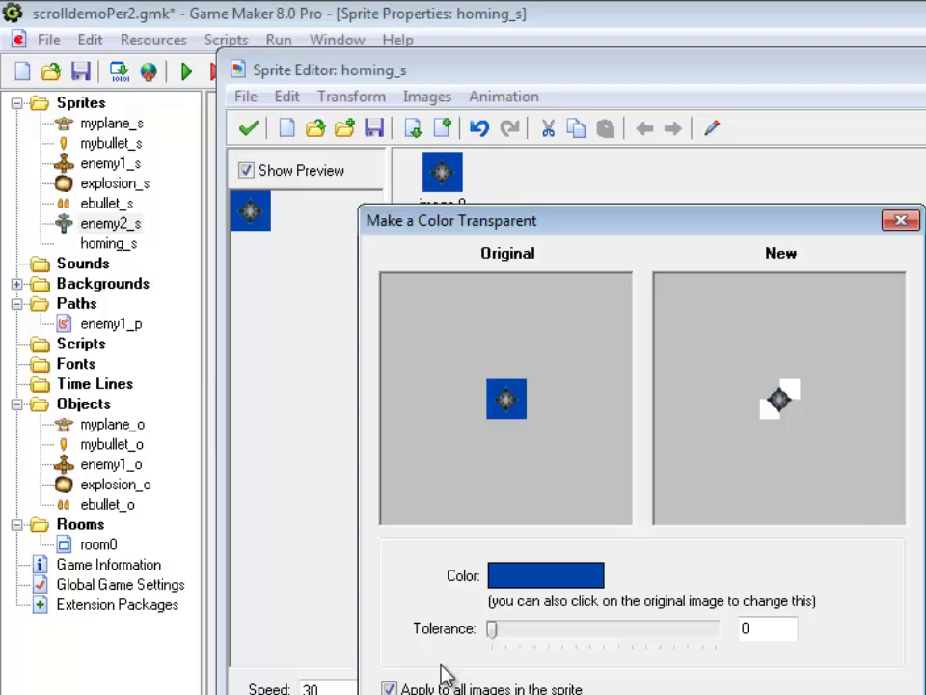
{"action": "left_click", "coordinate": [390, 691]}
{"action": "left_click", "coordinate": [249, 129]}
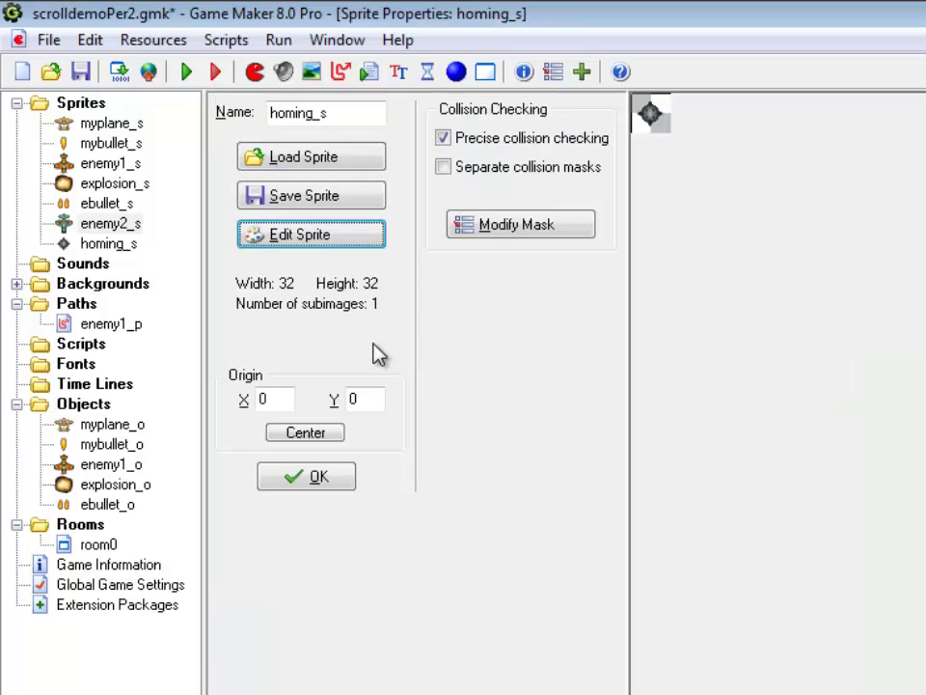
{"action": "left_click", "coordinate": [308, 434]}
{"action": "left_click", "coordinate": [313, 483]}
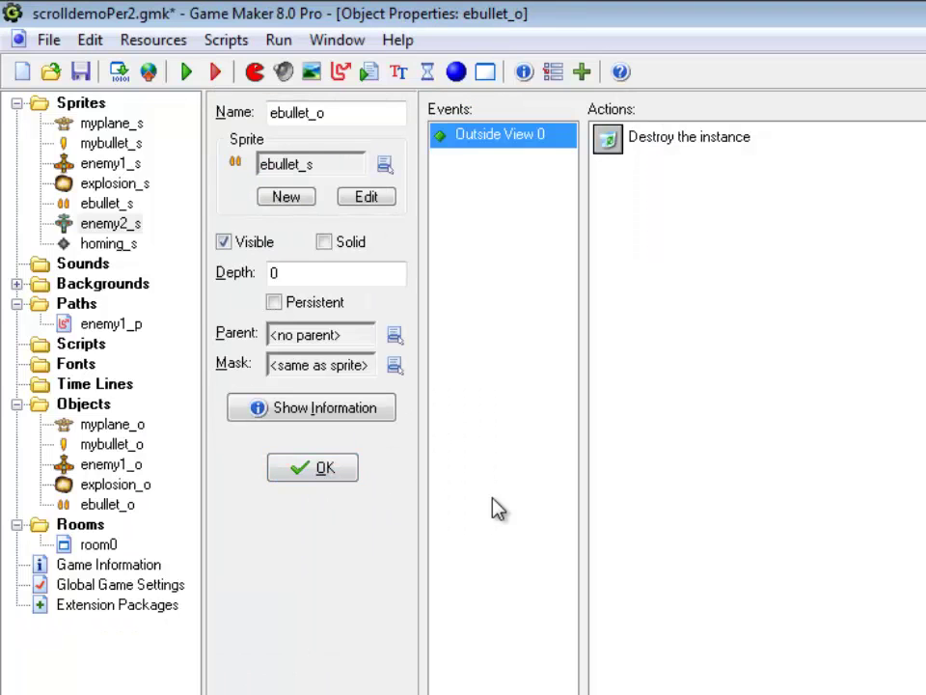
- Close the ebullet_o properties and create an object named enemy2_o that uses the enemy2_s sprite
{"action": "left_click", "coordinate": [328, 467]}
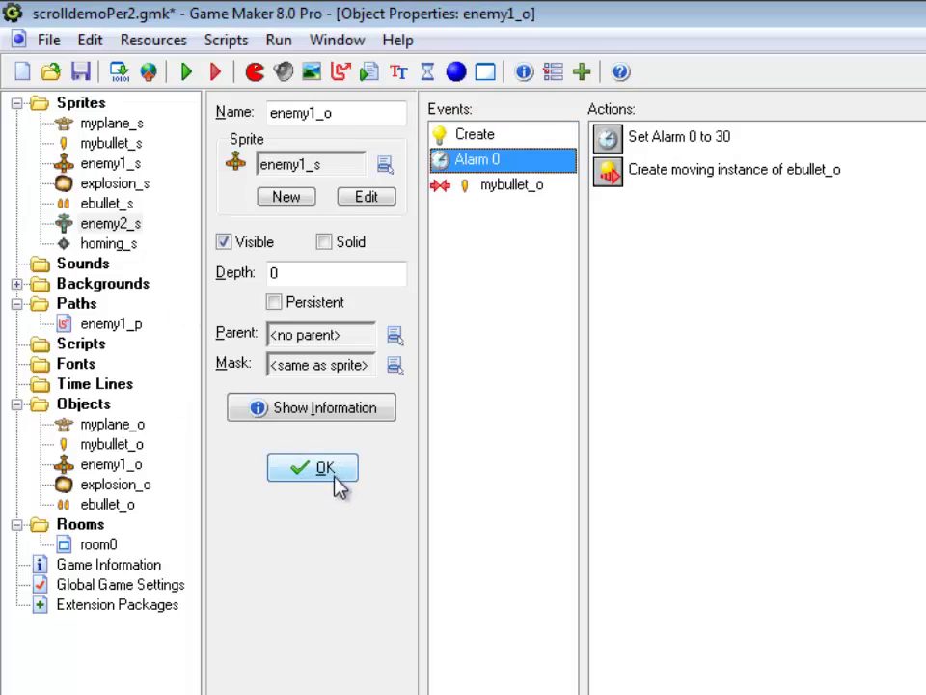
{"action": "left_click", "coordinate": [457, 73]}
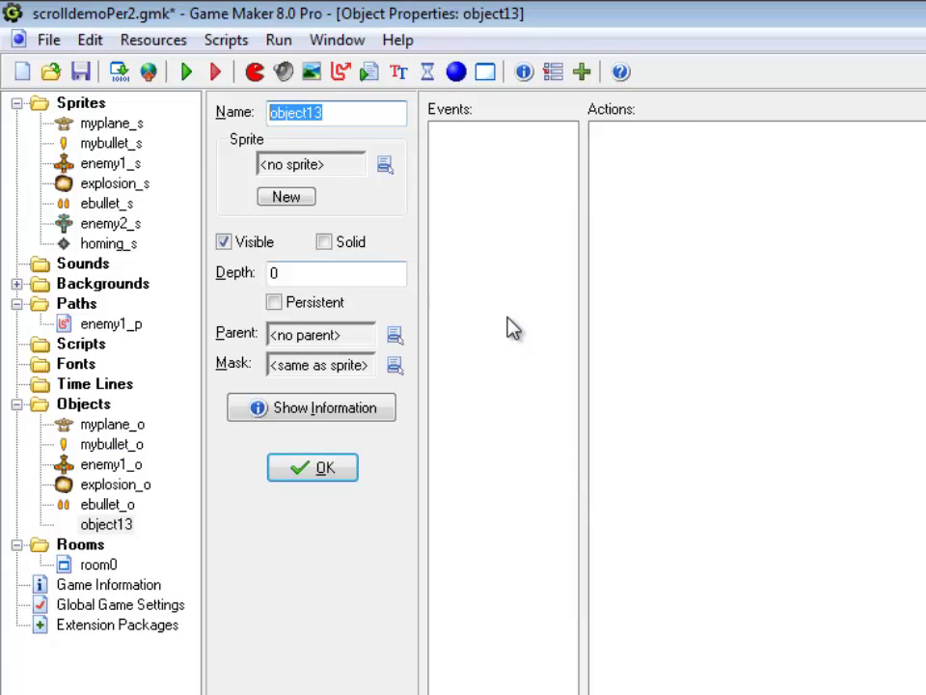
{"action": "type", "text": "enemy2_o"}
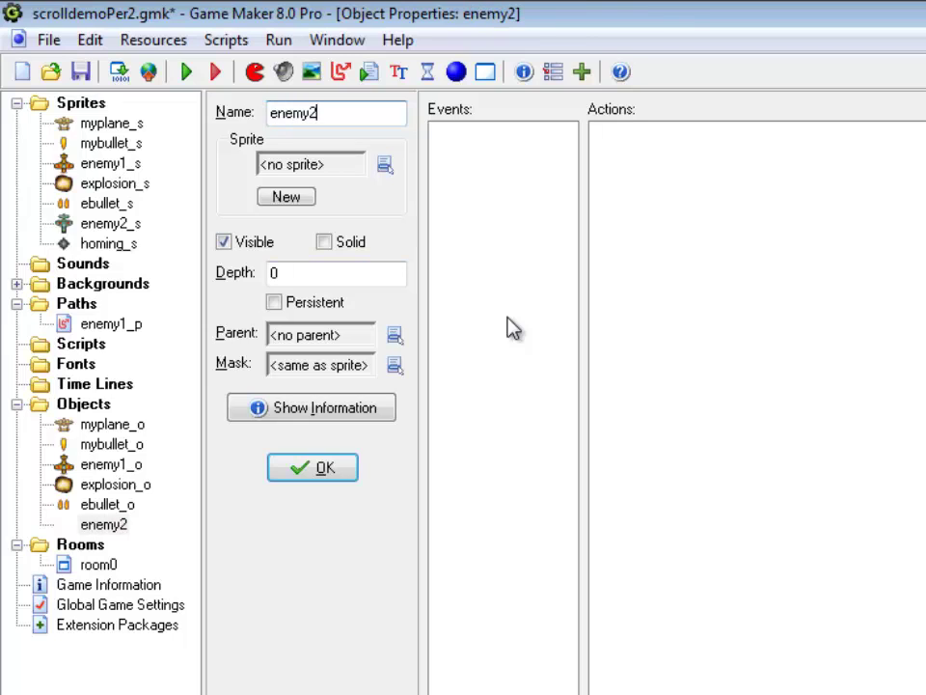
{"action": "left_click", "coordinate": [385, 165]}
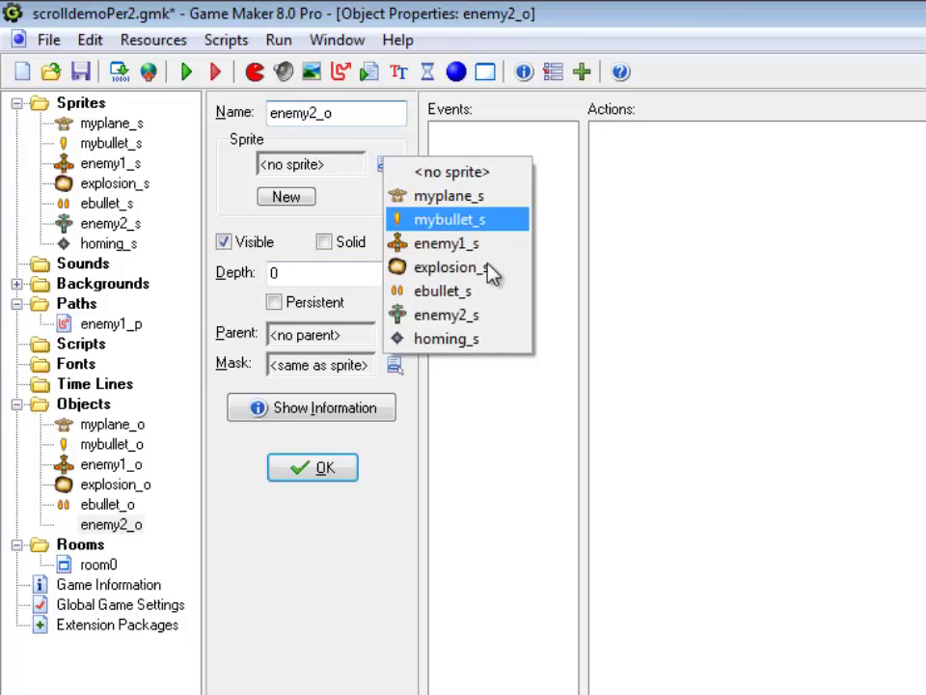
{"action": "left_click", "coordinate": [501, 317]}
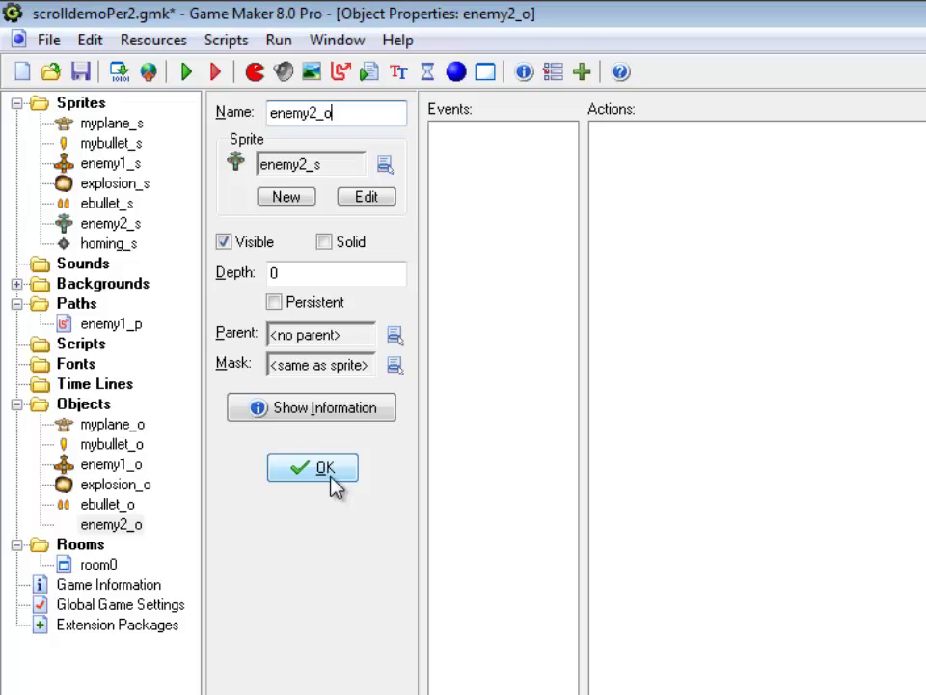
- Create another object named homing_o and assign it the homing_s sprite
{"action": "left_click", "coordinate": [456, 72]}
{"action": "type", "text": "homing_o"}
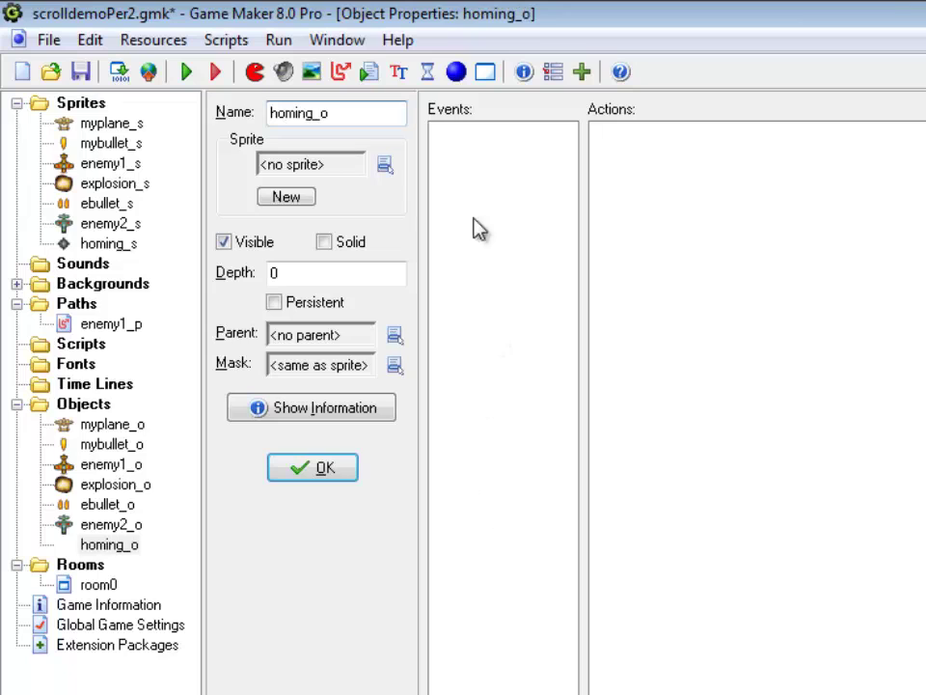
{"action": "left_click", "coordinate": [384, 165]}
{"action": "left_click", "coordinate": [465, 347]}
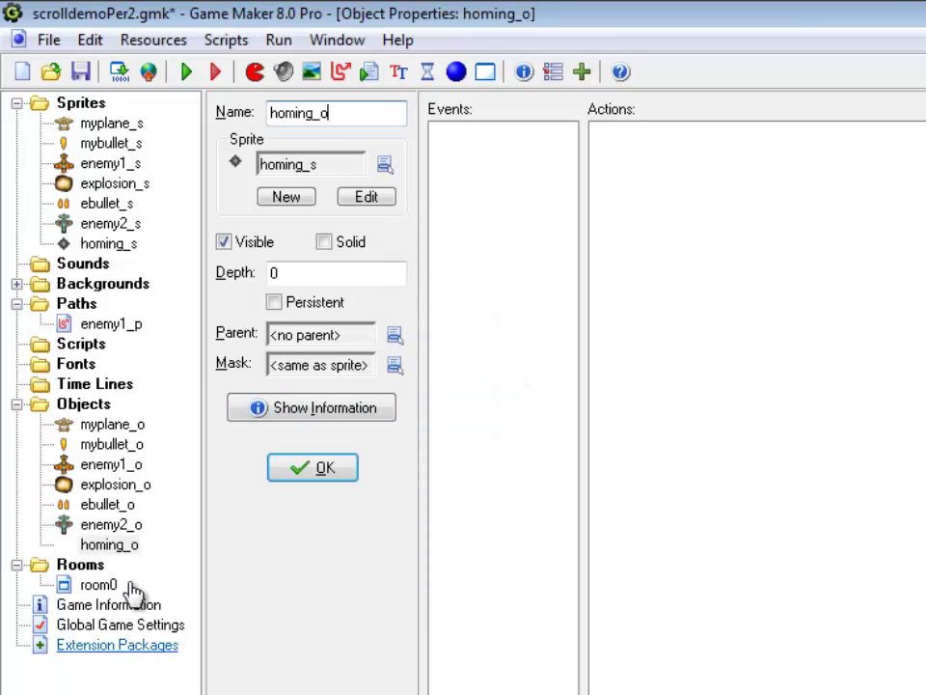
- Add a Create event to enemy2_o with a Move Fixed action directed downward at speed 2
{"action": "double_click", "coordinate": [111, 525]}
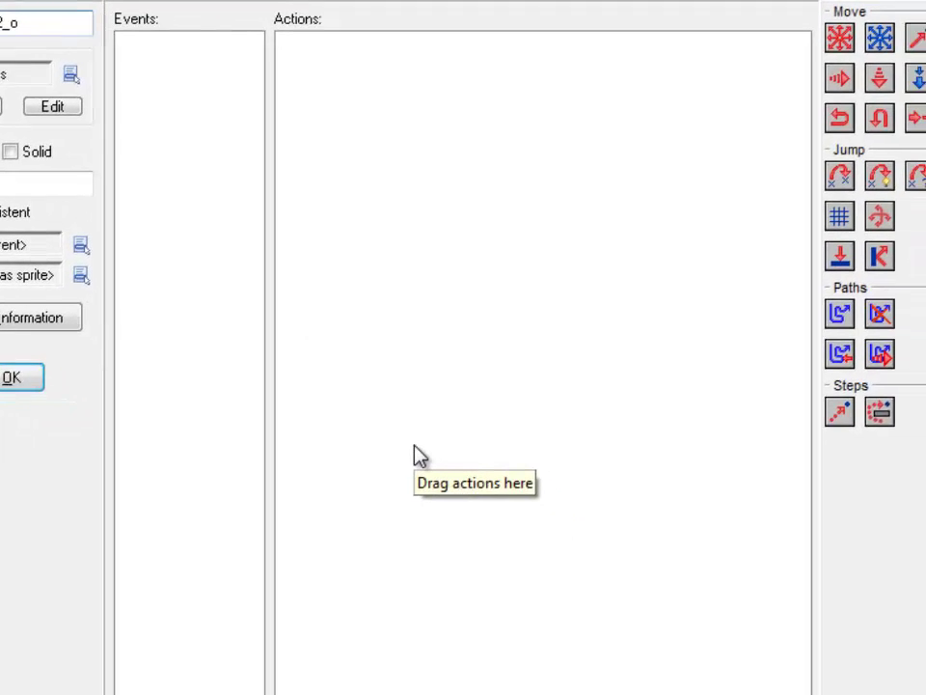
{"action": "left_click", "coordinate": [179, 690]}
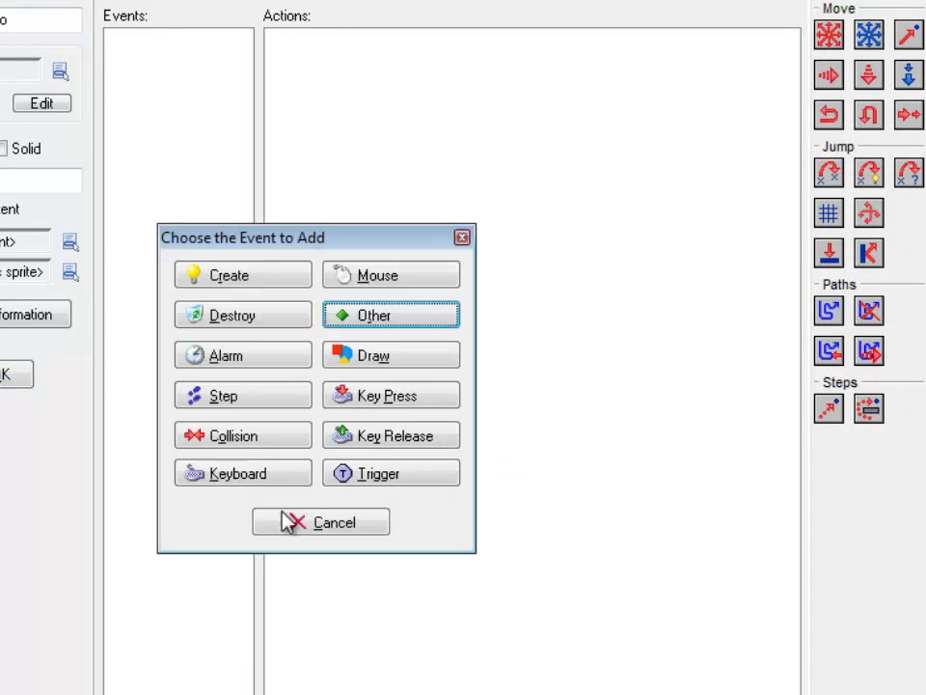
{"action": "left_click", "coordinate": [244, 276]}
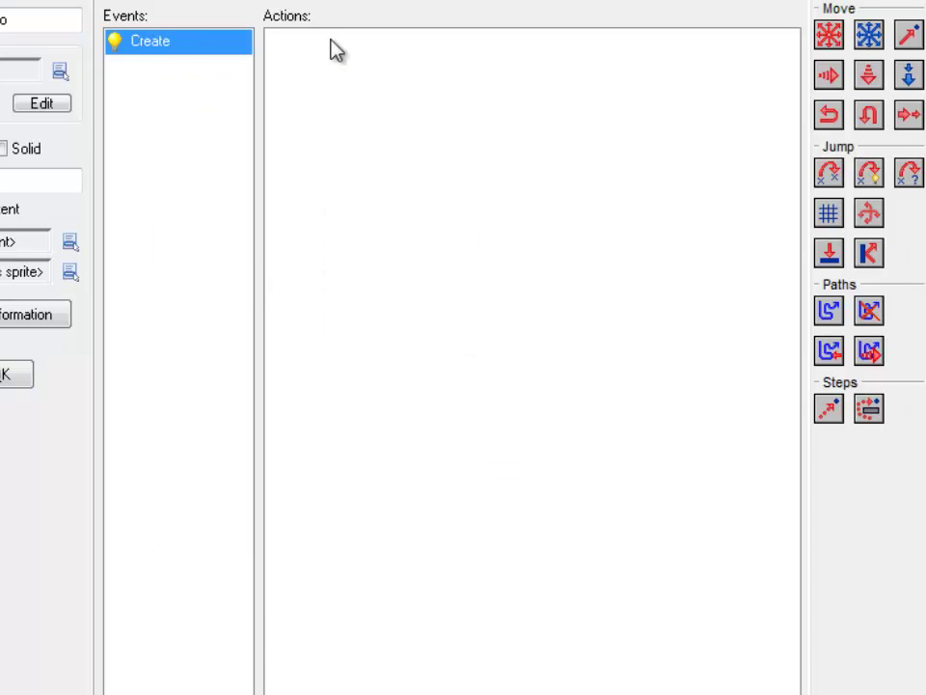
{"action": "left_click_drag", "start_coordinate": [829, 34], "coordinate": [285, 106]}
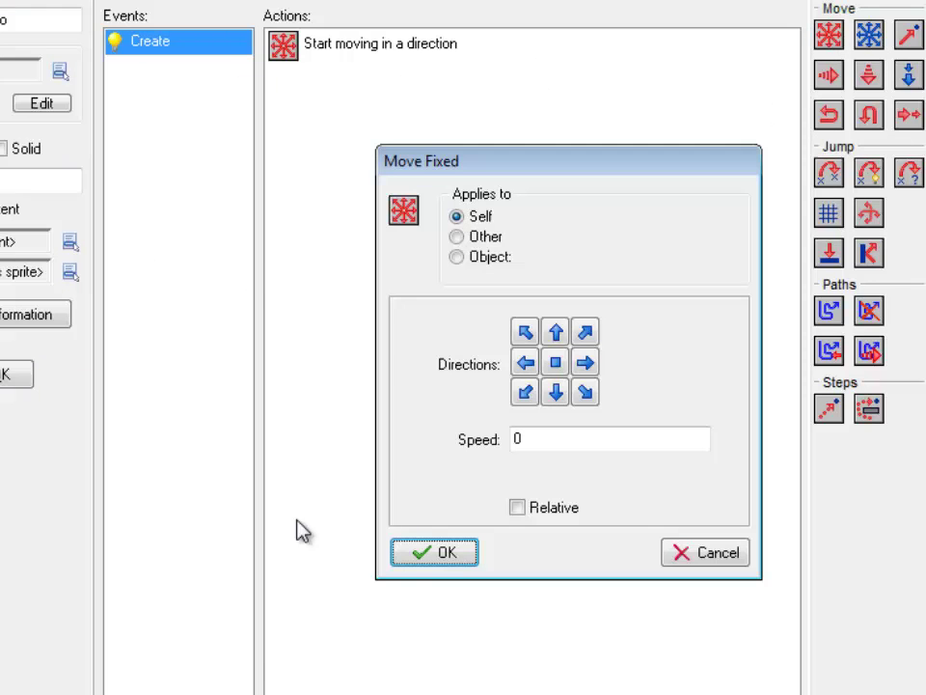
{"action": "left_click", "coordinate": [556, 391]}
{"action": "double_click", "coordinate": [563, 436]}
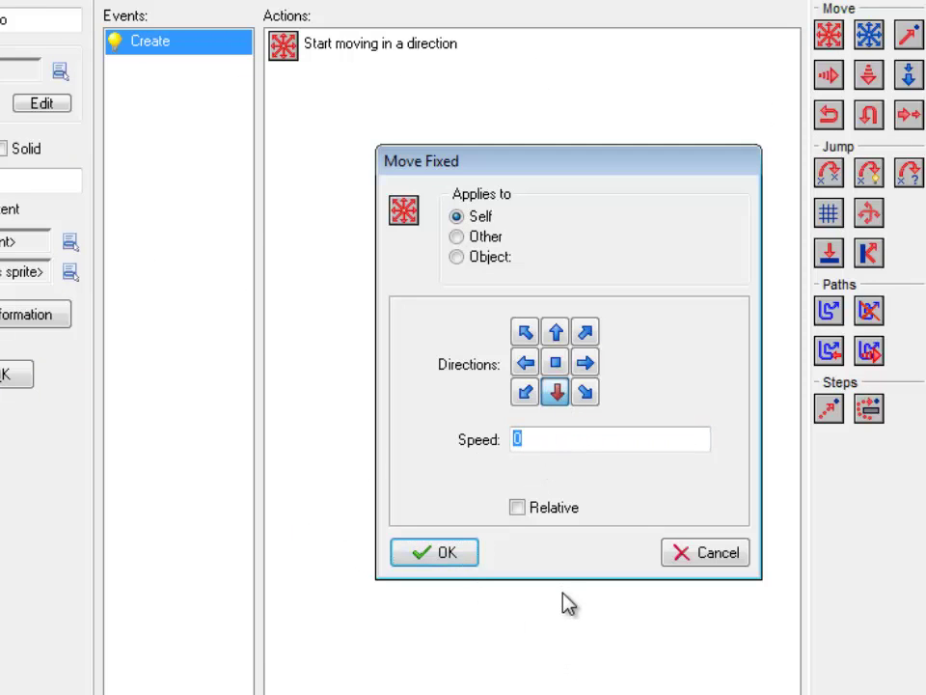
{"action": "type", "text": "2"}
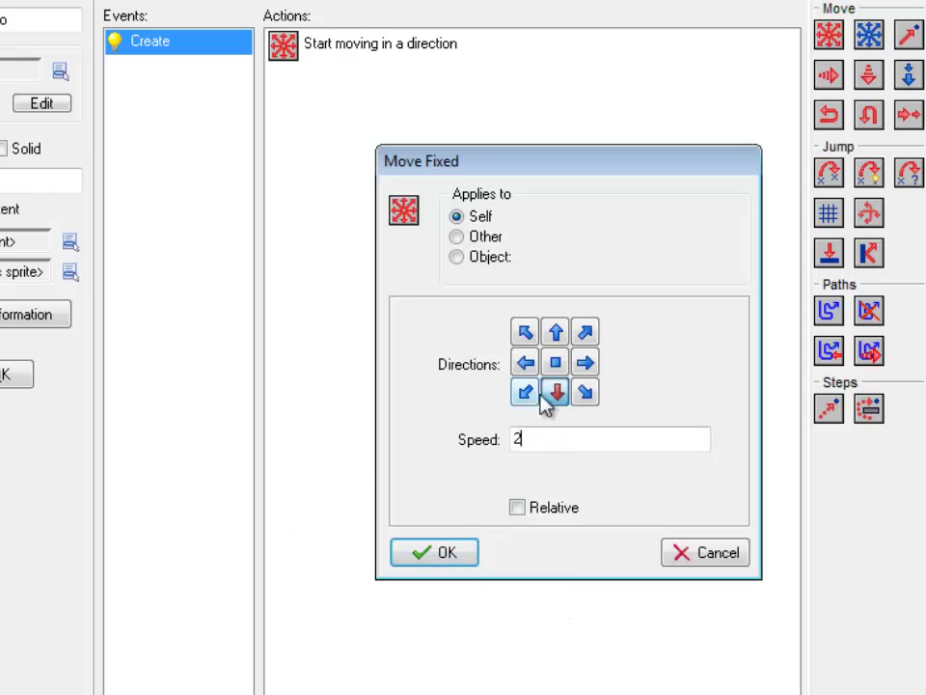
{"action": "left_click", "coordinate": [441, 560]}
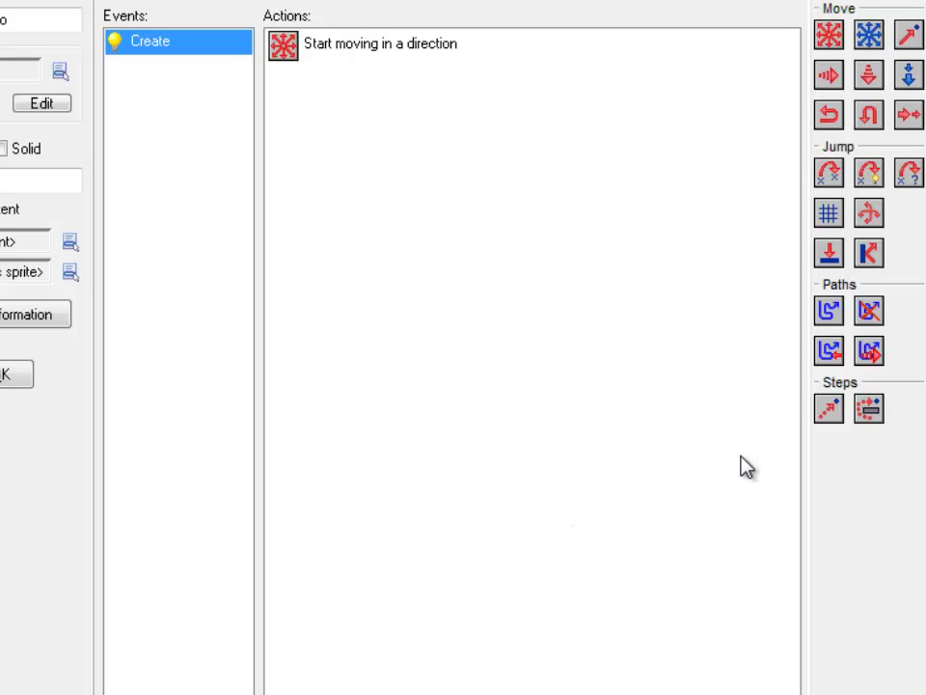
- Add a Set Alarm action to enemy2_o's Create event, setting Alarm 0 to 60 steps
{"action": "left_click", "coordinate": [924, 241]}
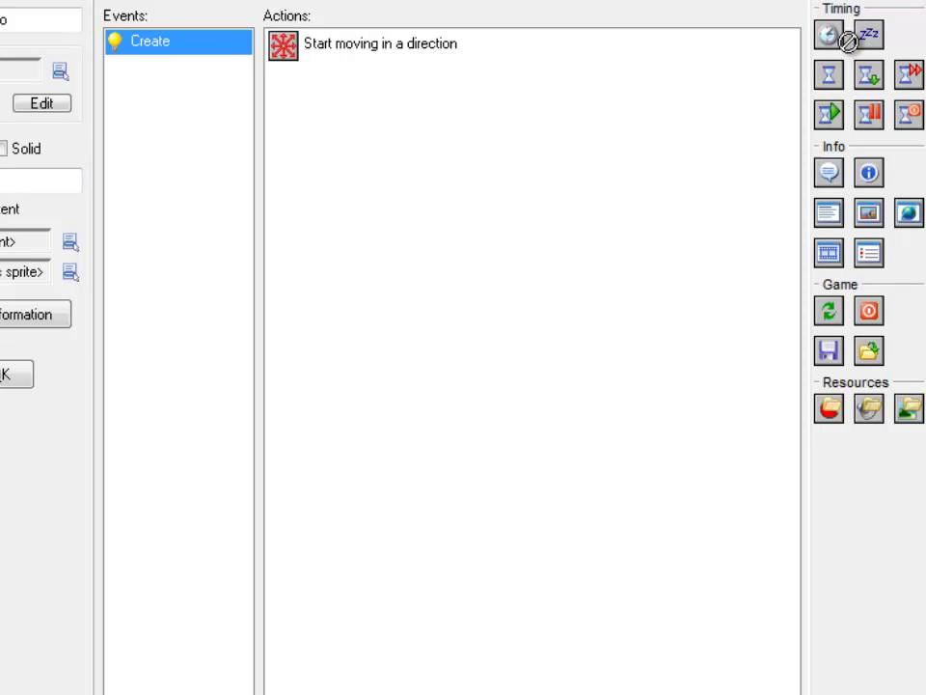
{"action": "left_click_drag", "start_coordinate": [841, 34], "coordinate": [255, 291]}
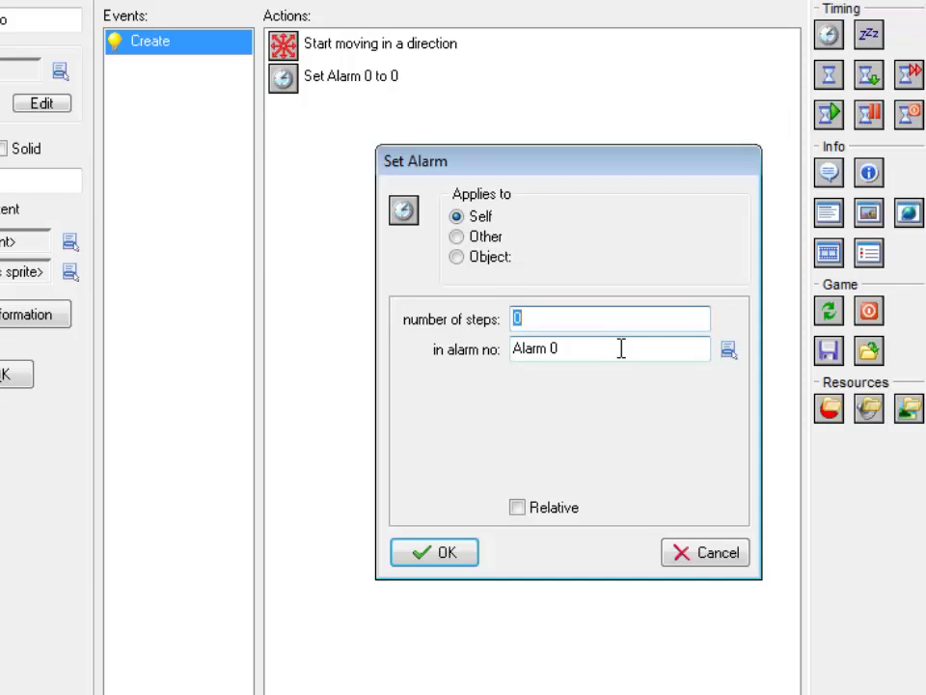
{"action": "type", "text": "60"}
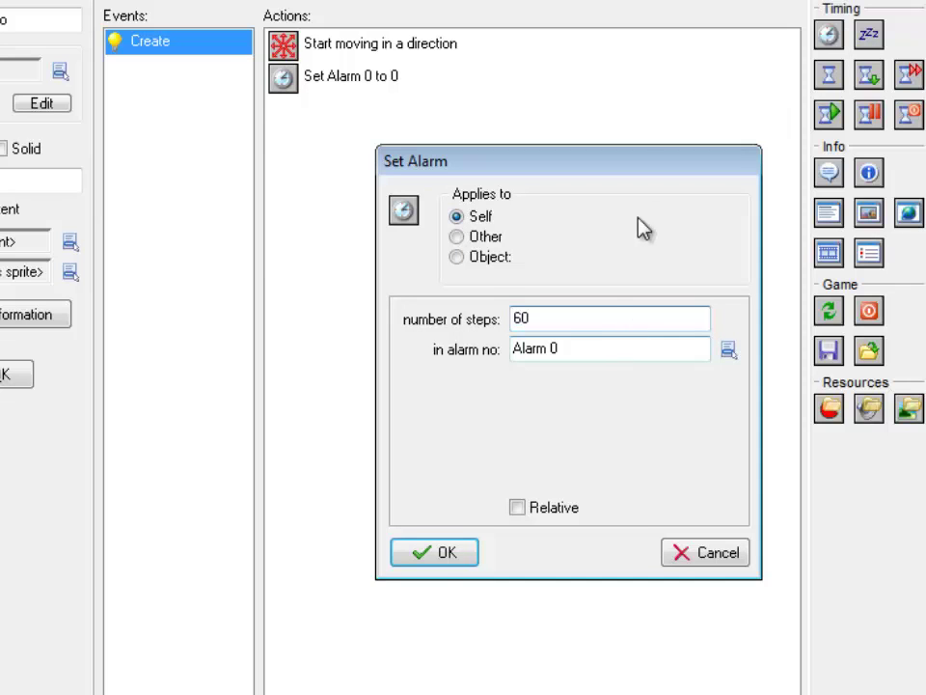
{"action": "left_click", "coordinate": [443, 553]}
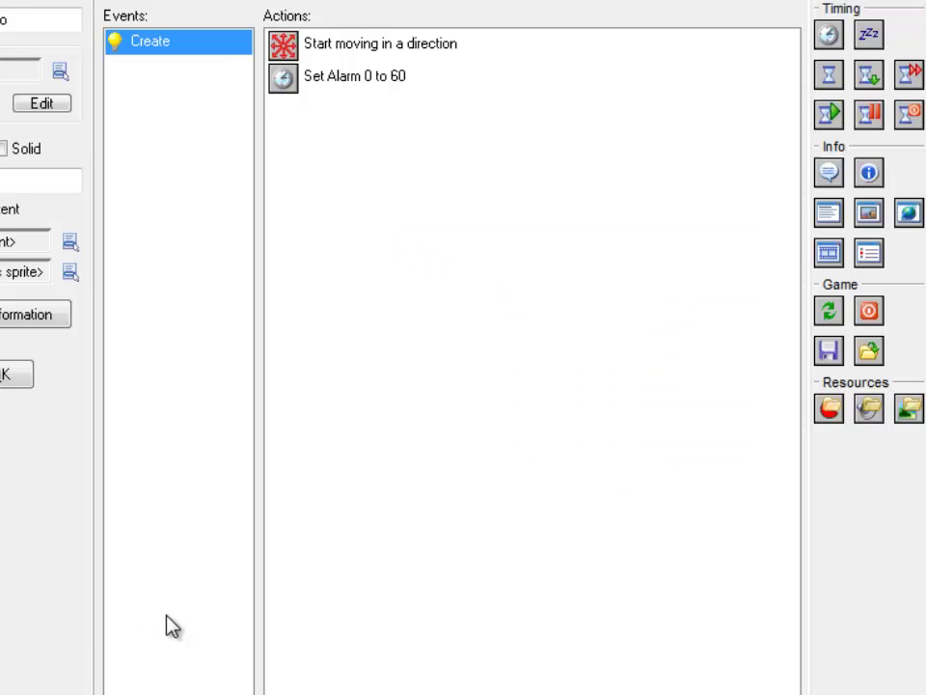
{"action": "left_click", "coordinate": [378, 85]}
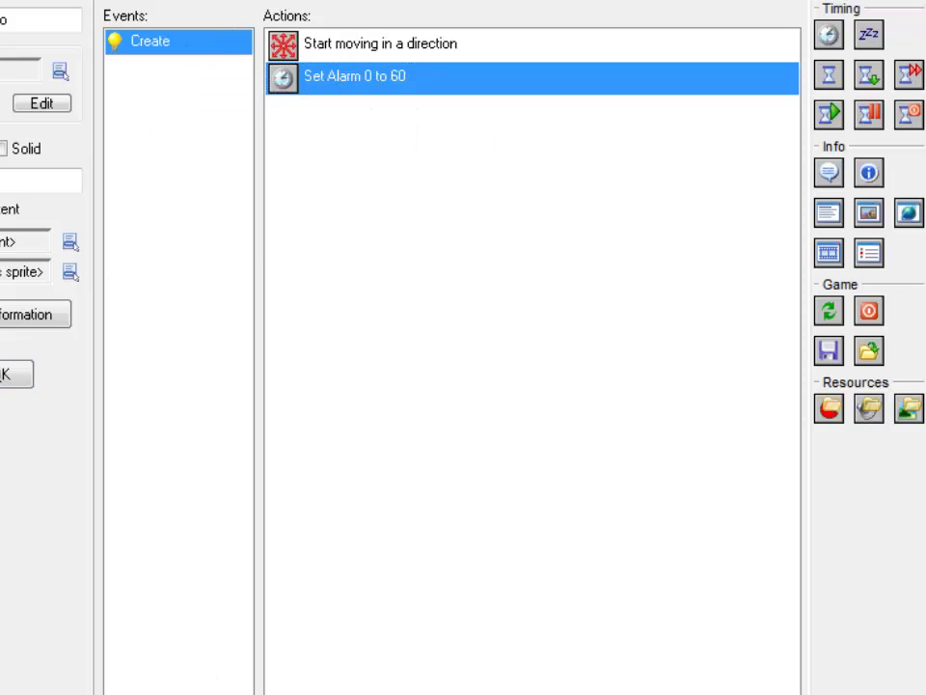
- Add an Alarm 0 event to enemy2_o and have it reset Alarm 0 to 60 steps
{"action": "left_click", "coordinate": [178, 687]}
{"action": "left_click", "coordinate": [237, 359]}
{"action": "left_click", "coordinate": [319, 373]}
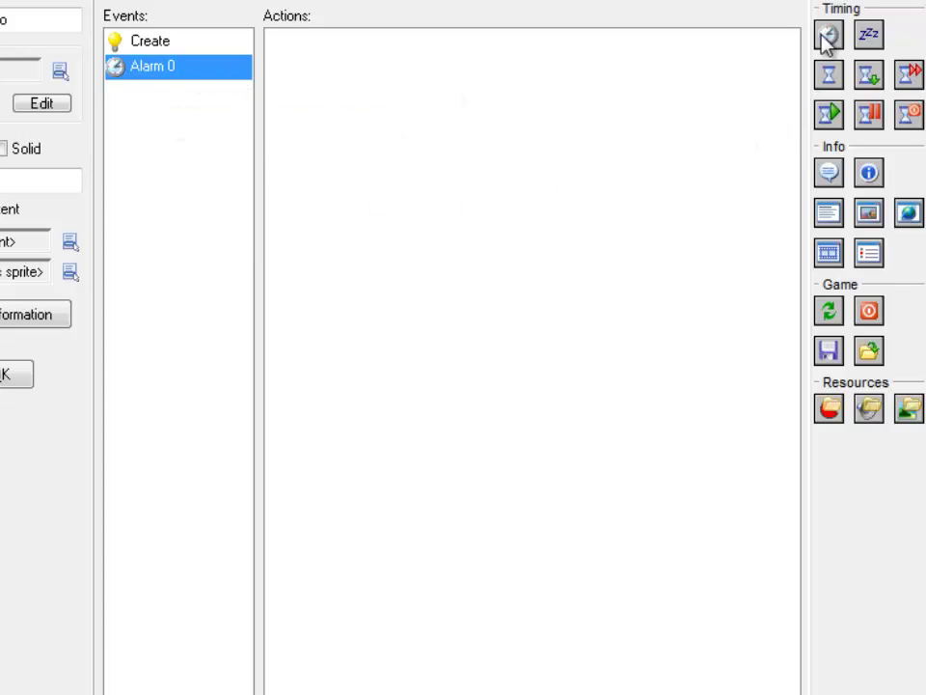
{"action": "left_click_drag", "start_coordinate": [827, 36], "coordinate": [586, 192]}
{"action": "type", "text": "60"}
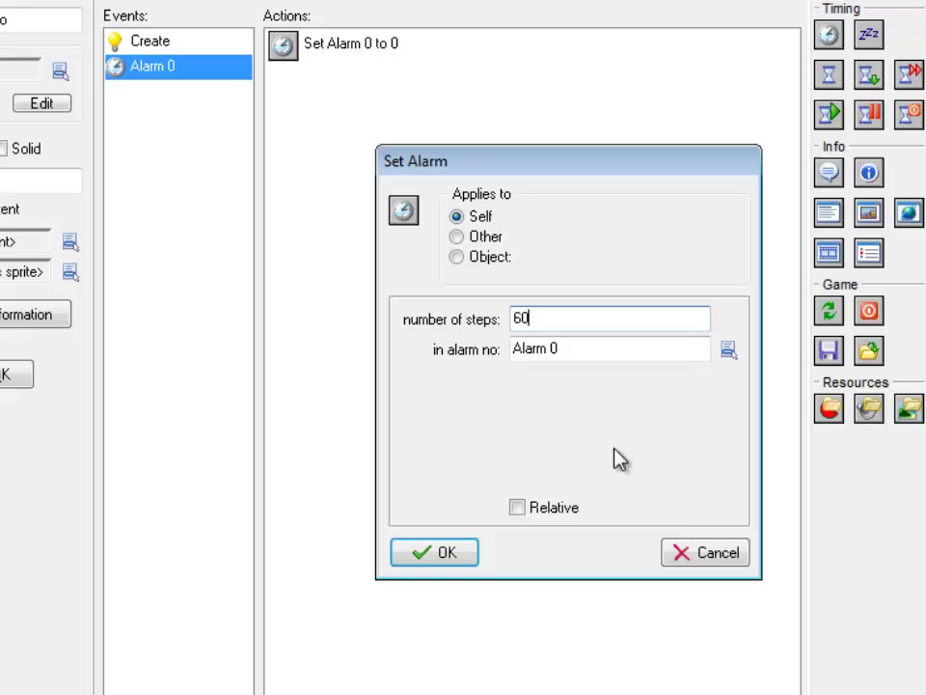
{"action": "left_click", "coordinate": [432, 552]}
{"action": "left_click", "coordinate": [324, 51]}
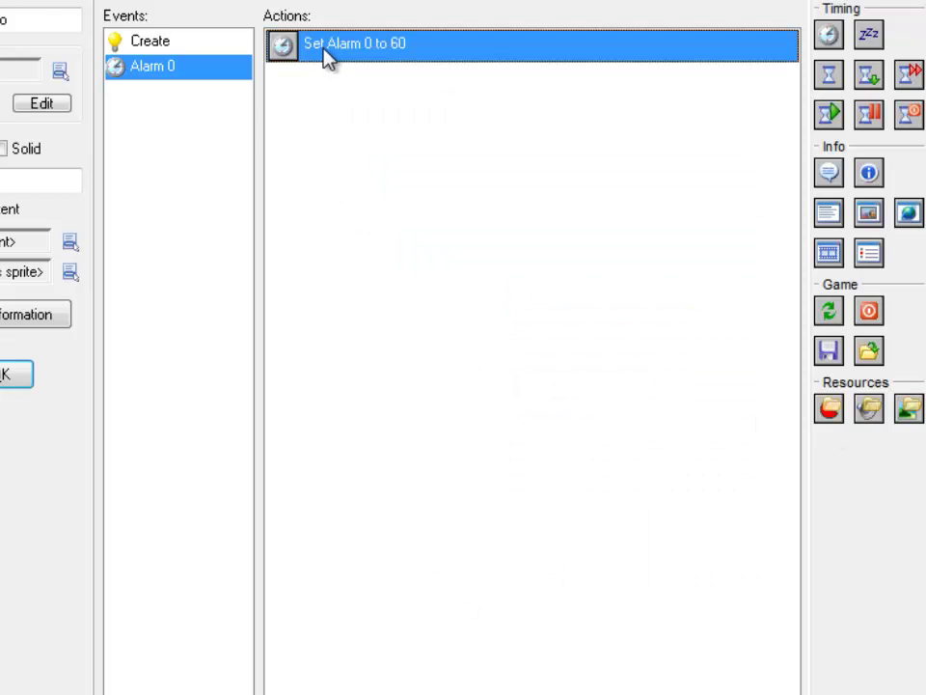
- Add a Create Instance action to the Alarm 0 event that spawns homing_o at position x, y
{"action": "left_click", "coordinate": [923, 58]}
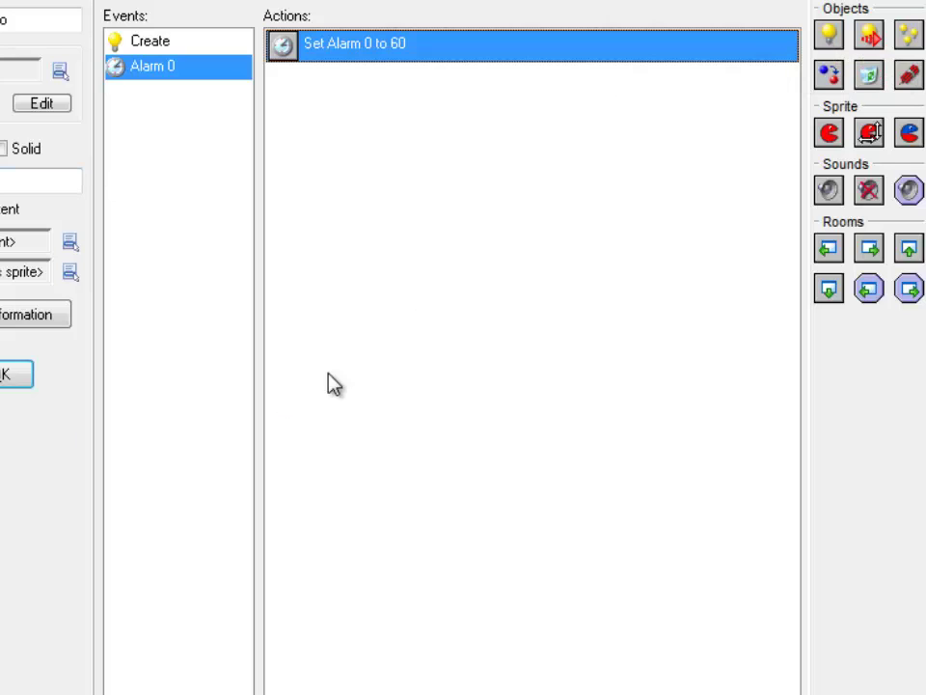
{"action": "left_click_drag", "start_coordinate": [835, 33], "coordinate": [742, 131]}
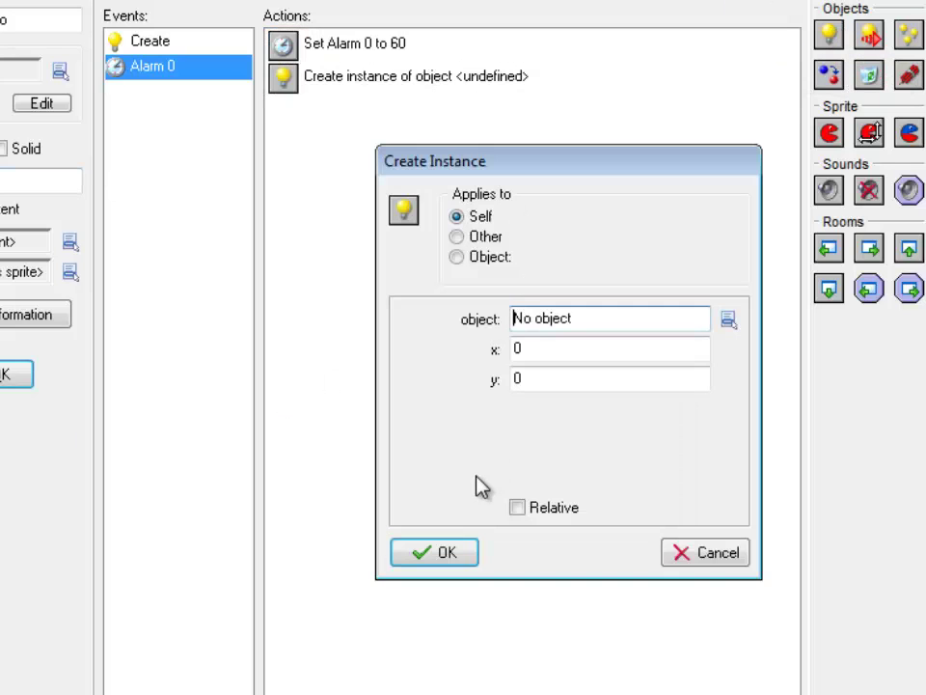
{"action": "left_click", "coordinate": [726, 320]}
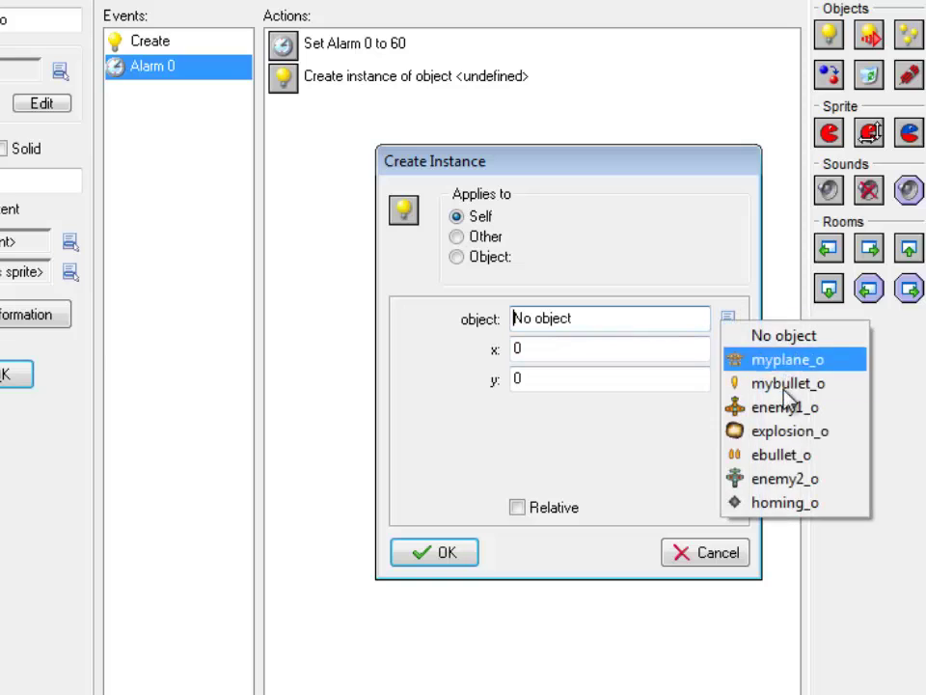
{"action": "left_click", "coordinate": [789, 503]}
{"action": "double_click", "coordinate": [519, 349]}
{"action": "type", "text": "x"}
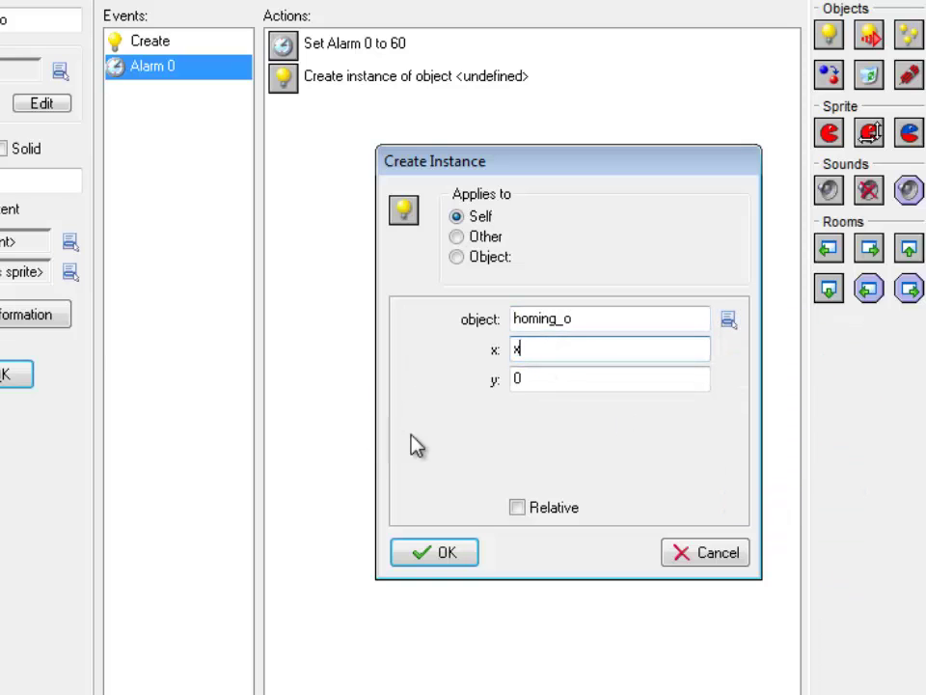
{"action": "double_click", "coordinate": [565, 378]}
{"action": "type", "text": "y"}
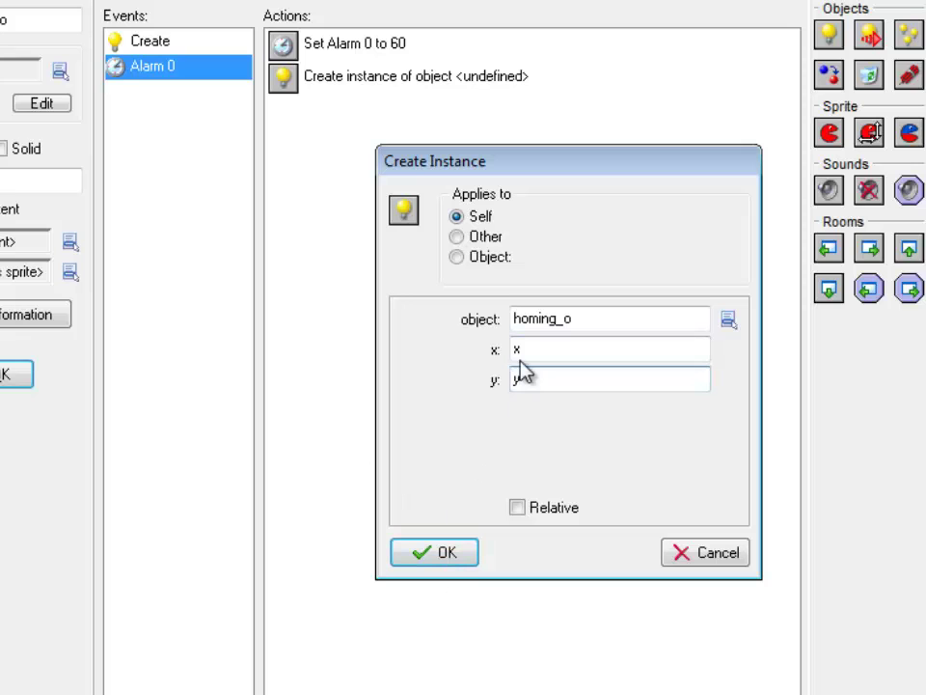
{"action": "left_click", "coordinate": [468, 552]}
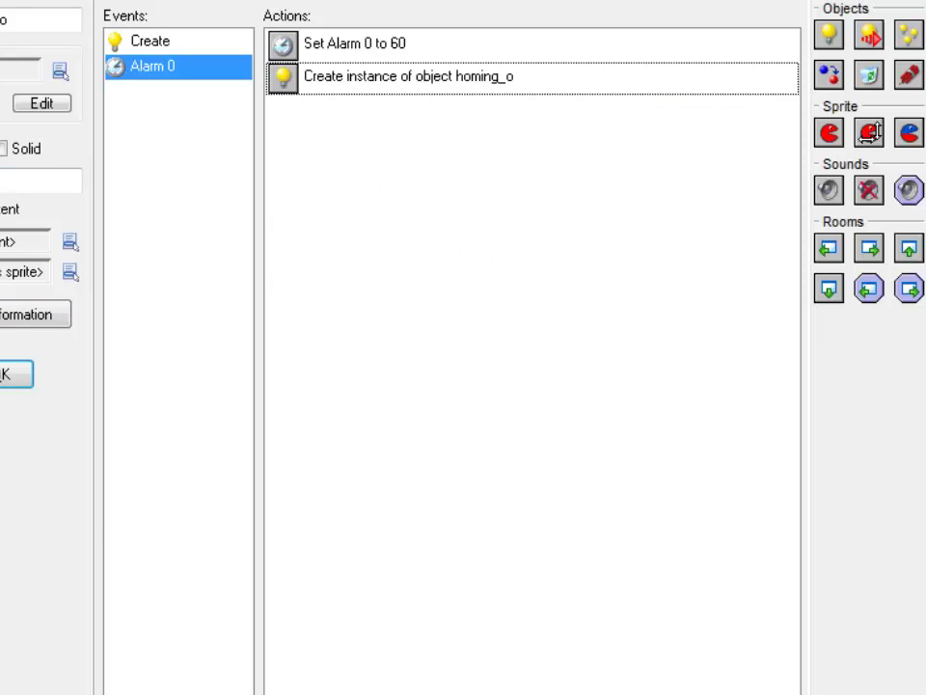
- Close the enemy2_o properties and add a Create event to the homing_o object
{"action": "key", "text": "Return"}
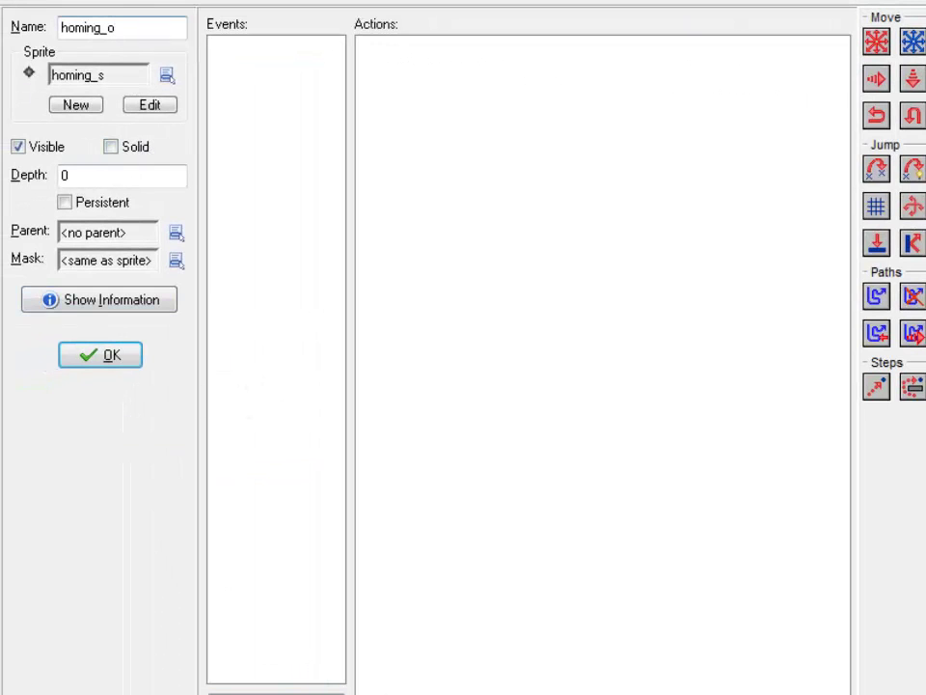
{"action": "left_click", "coordinate": [378, 271]}
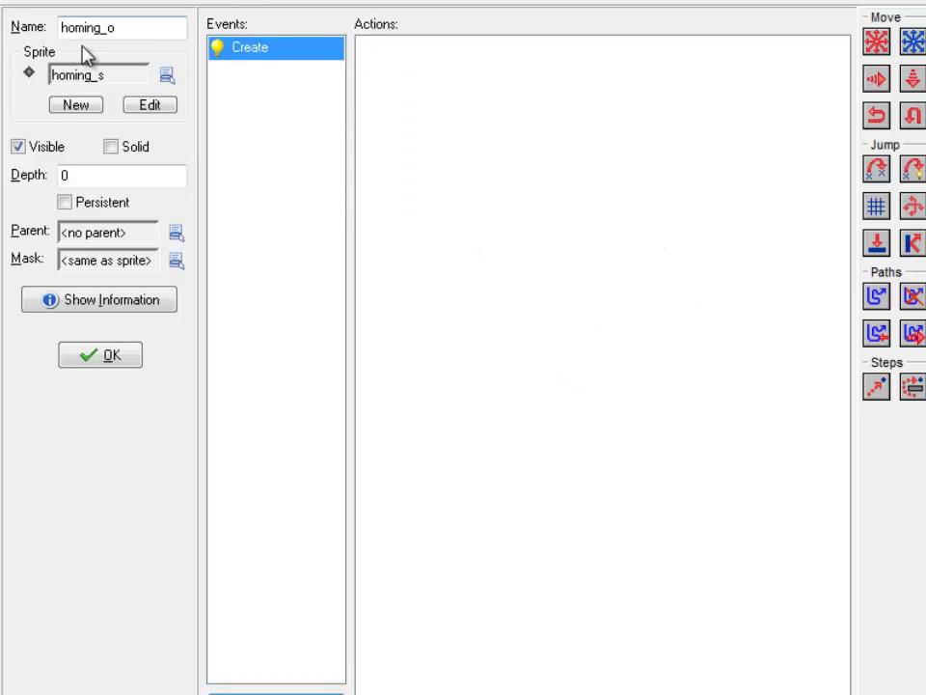
{"action": "left_click", "coordinate": [129, 27]}
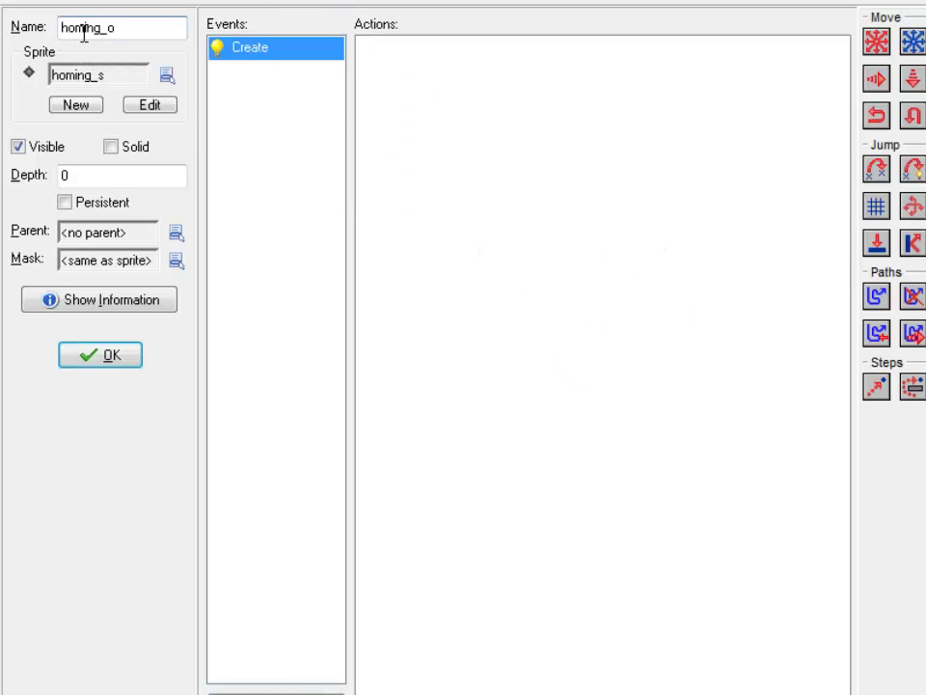
{"action": "left_click_drag", "start_coordinate": [115, 27], "coordinate": [3, 26]}
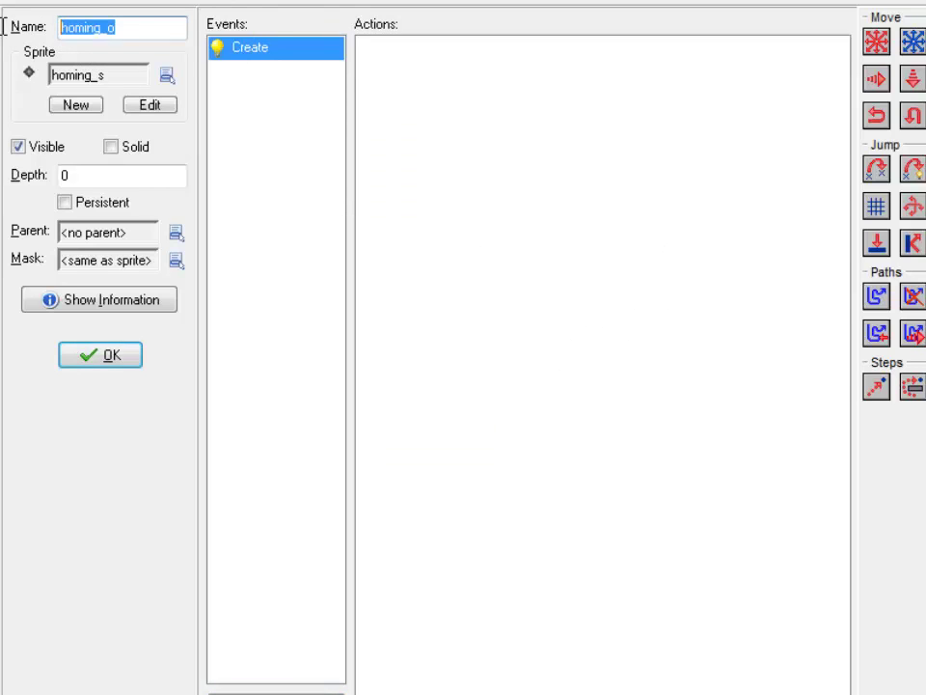
{"action": "left_click", "coordinate": [503, 250]}
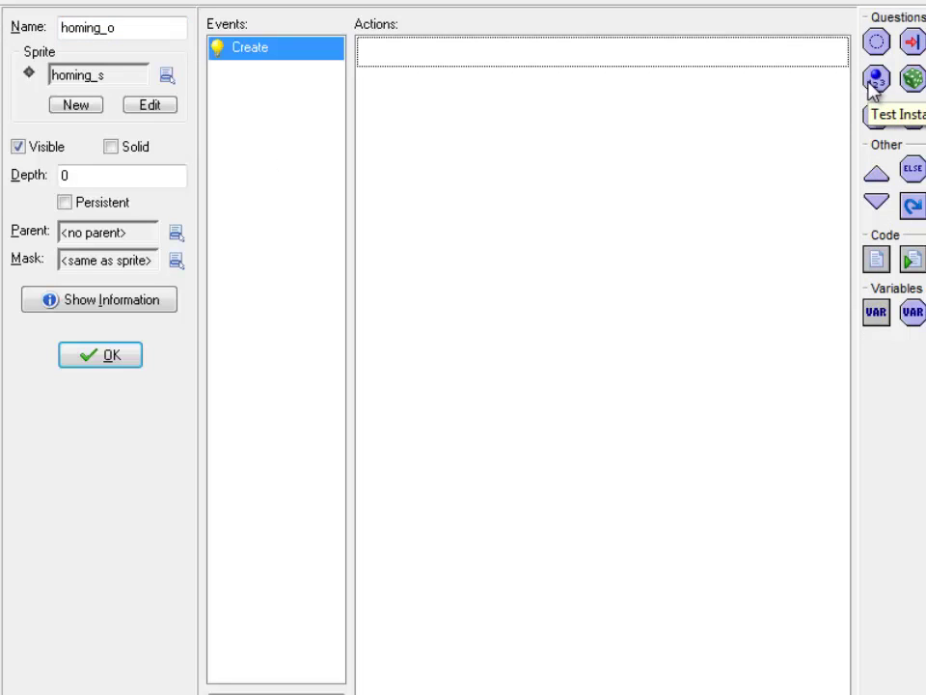
- Add a Test Instance Count action checking that myplane_o equals 1, followed by the start and end of a block
{"action": "left_click_drag", "start_coordinate": [871, 83], "coordinate": [552, 60]}
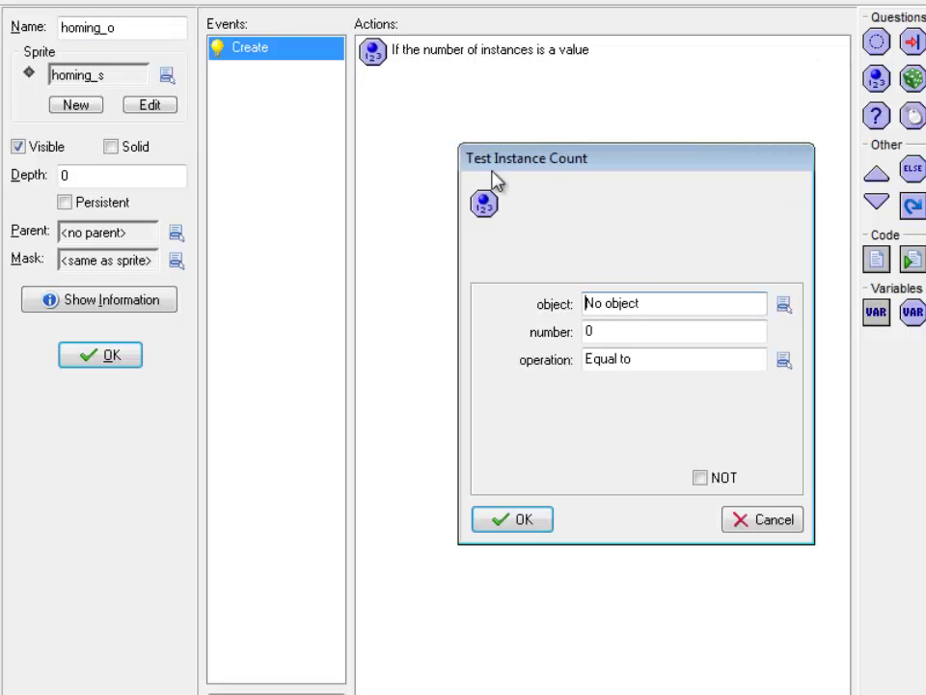
{"action": "left_click", "coordinate": [783, 305]}
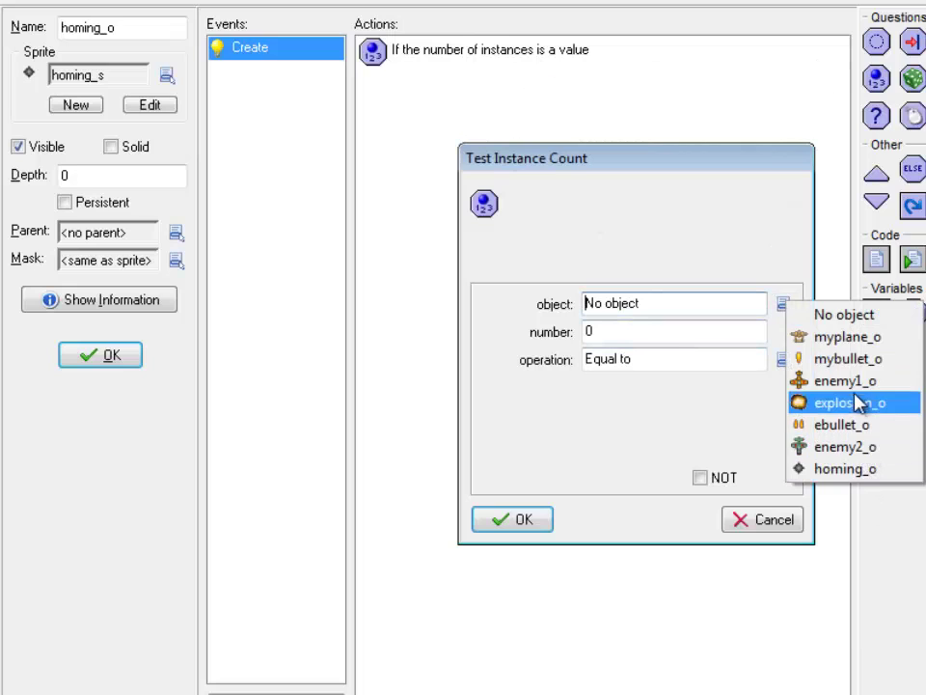
{"action": "left_click", "coordinate": [847, 339]}
{"action": "double_click", "coordinate": [637, 328]}
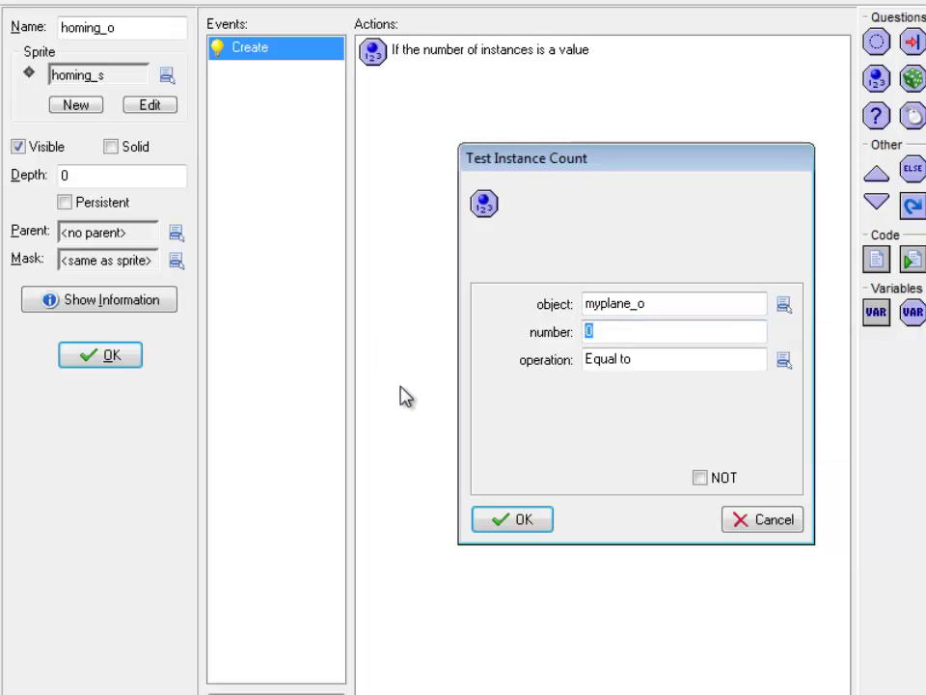
{"action": "type", "text": "1"}
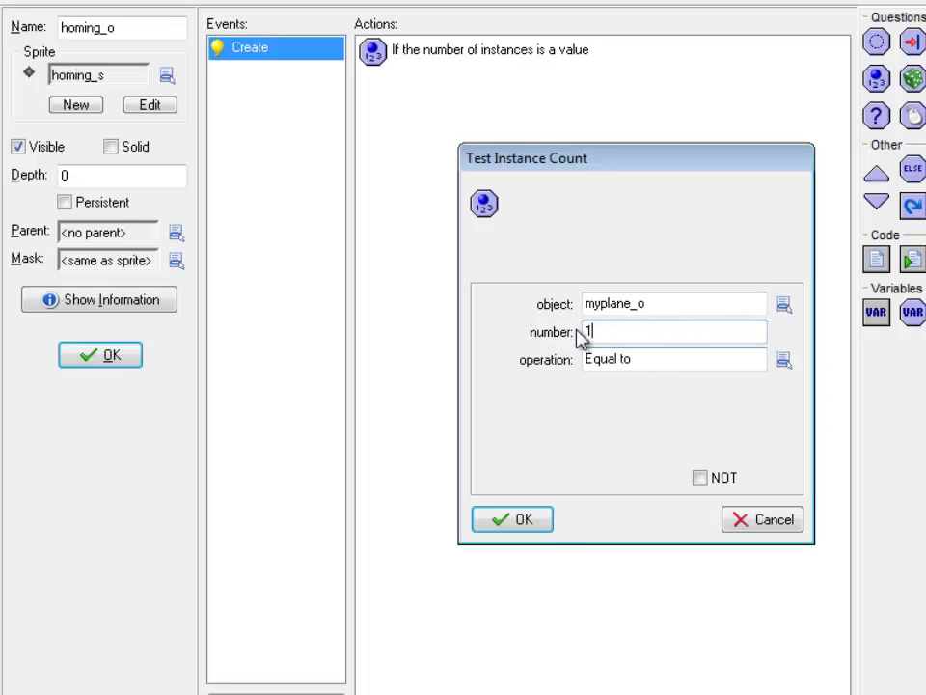
{"action": "left_click", "coordinate": [521, 519]}
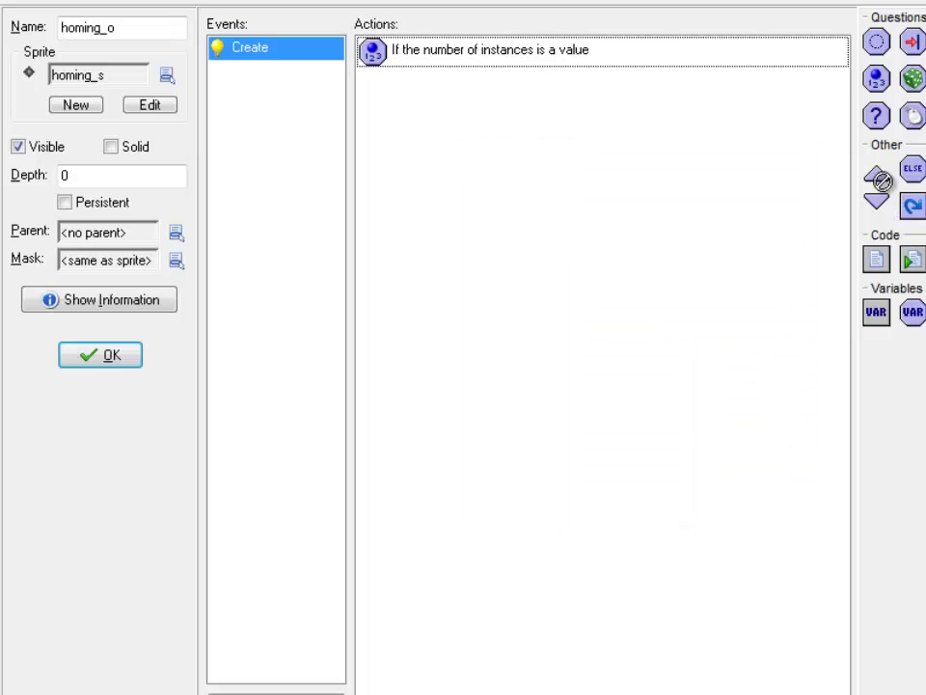
{"action": "left_click_drag", "start_coordinate": [876, 175], "coordinate": [687, 193]}
{"action": "left_click_drag", "start_coordinate": [874, 202], "coordinate": [693, 305]}
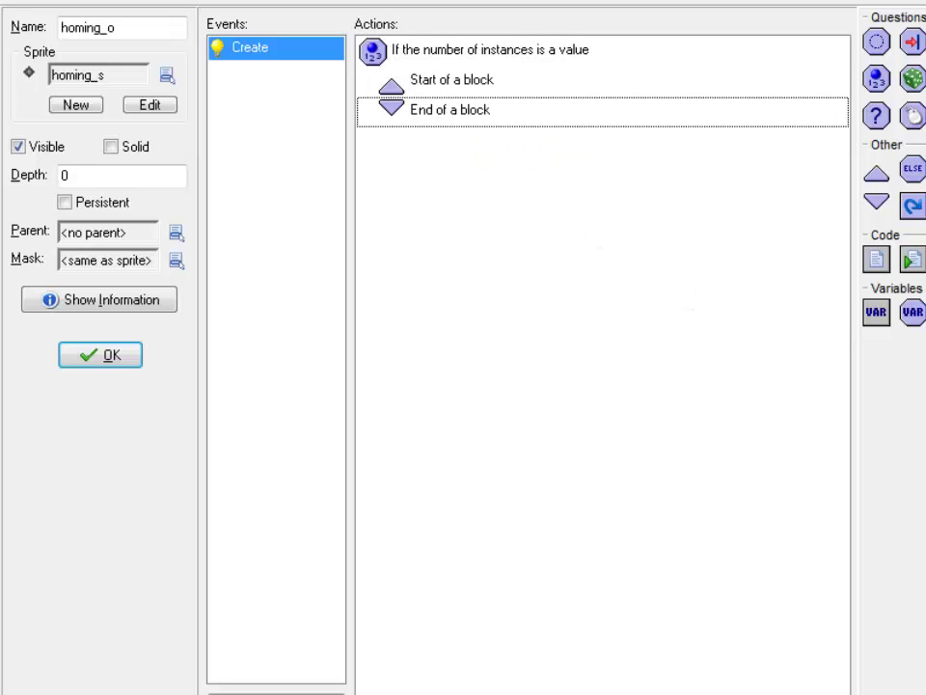
- Add a Move Towards action inside the block with x myplane_o.x, y myplane_o.y and speed 10
{"action": "left_click", "coordinate": [924, 58]}
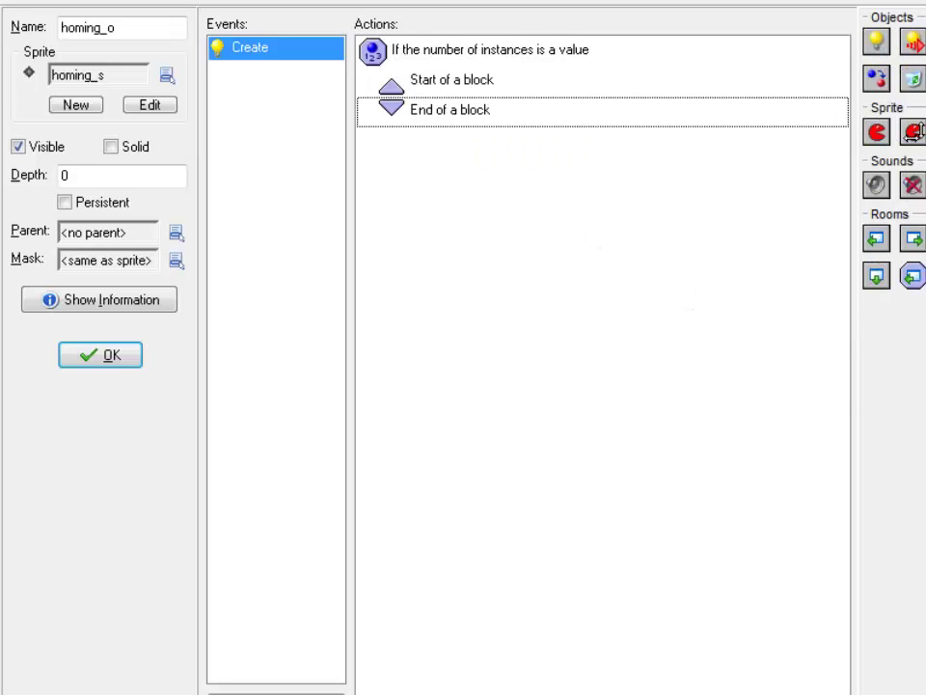
{"action": "left_click", "coordinate": [925, 24]}
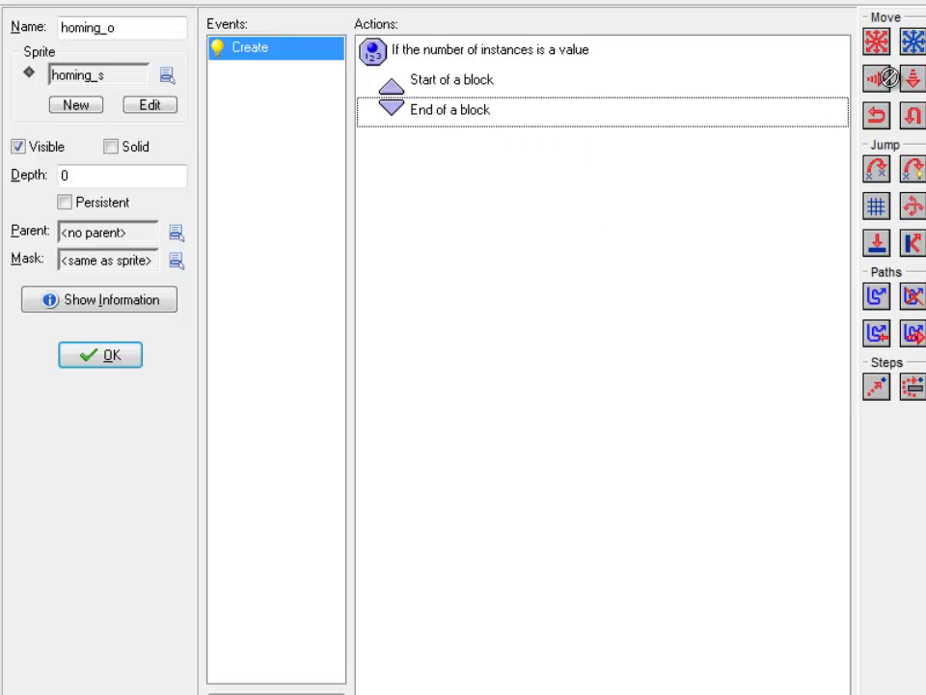
{"action": "left_click_drag", "start_coordinate": [888, 78], "coordinate": [436, 106]}
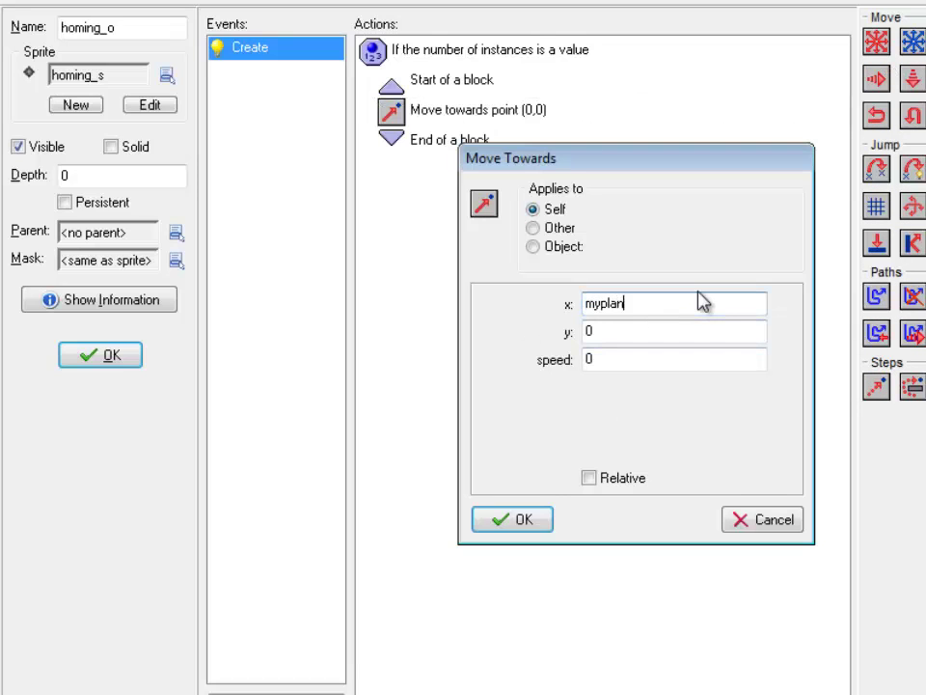
{"action": "key", "text": "Tab"}
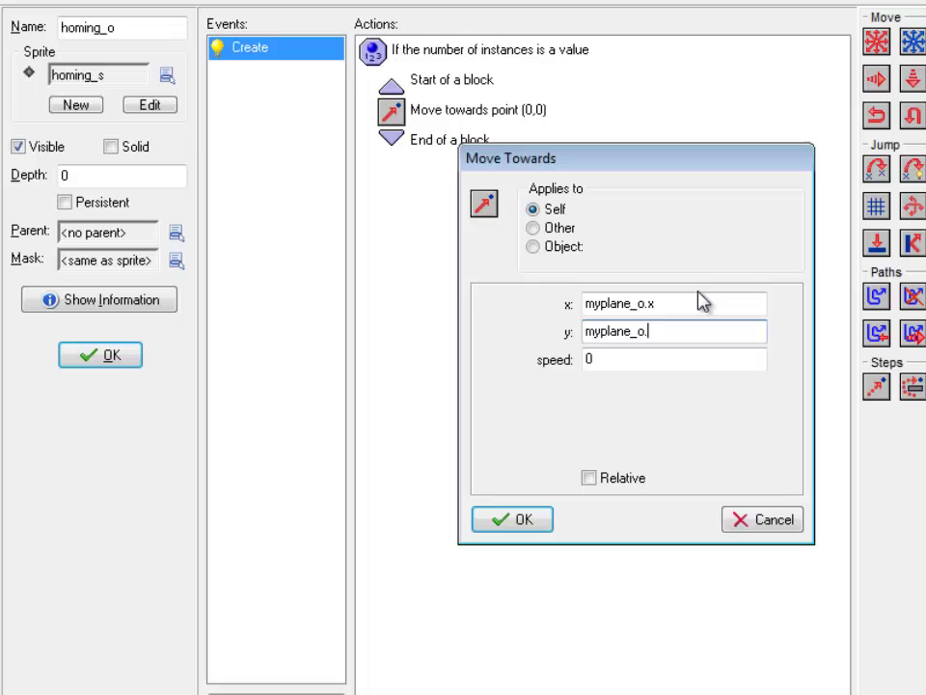
{"action": "key", "text": "Tab"}
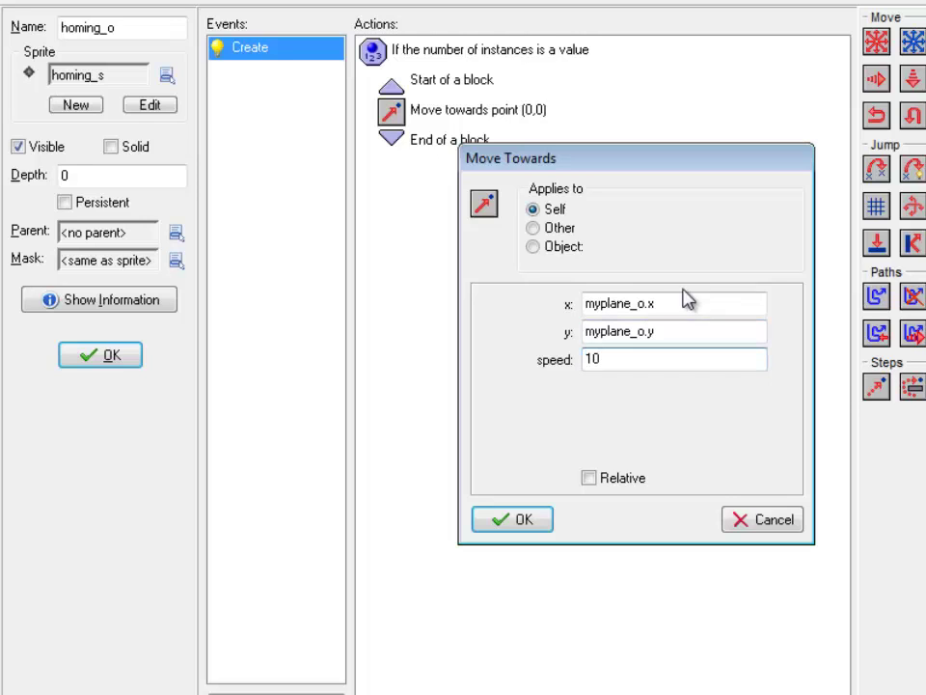
{"action": "left_click", "coordinate": [523, 521]}
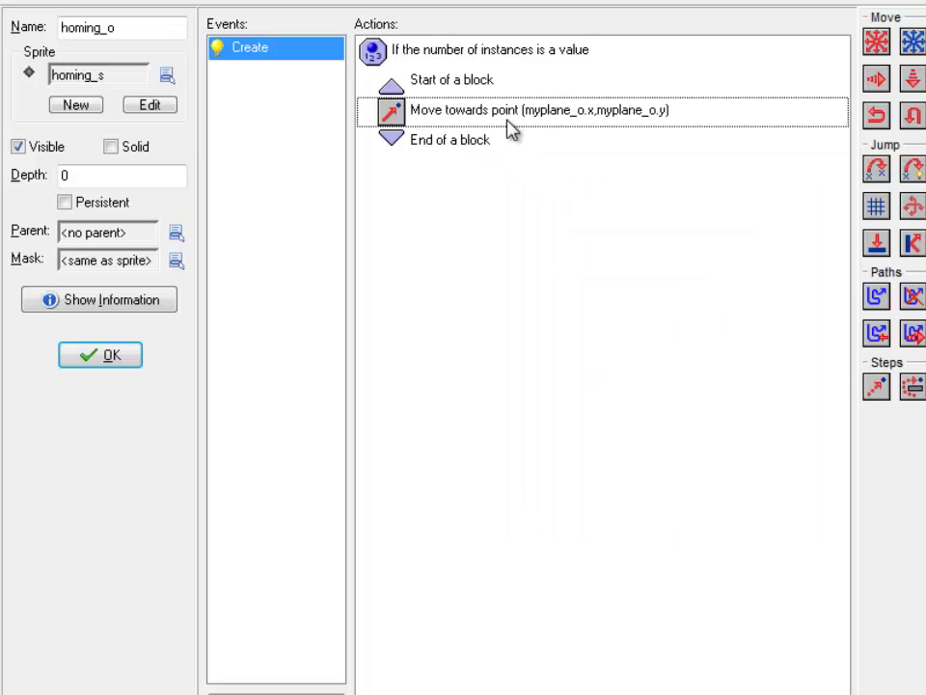
- Add an Else action after the first block, followed by the start and end of a second block
{"action": "left_click", "coordinate": [924, 241]}
{"action": "left_click_drag", "start_coordinate": [913, 168], "coordinate": [569, 218]}
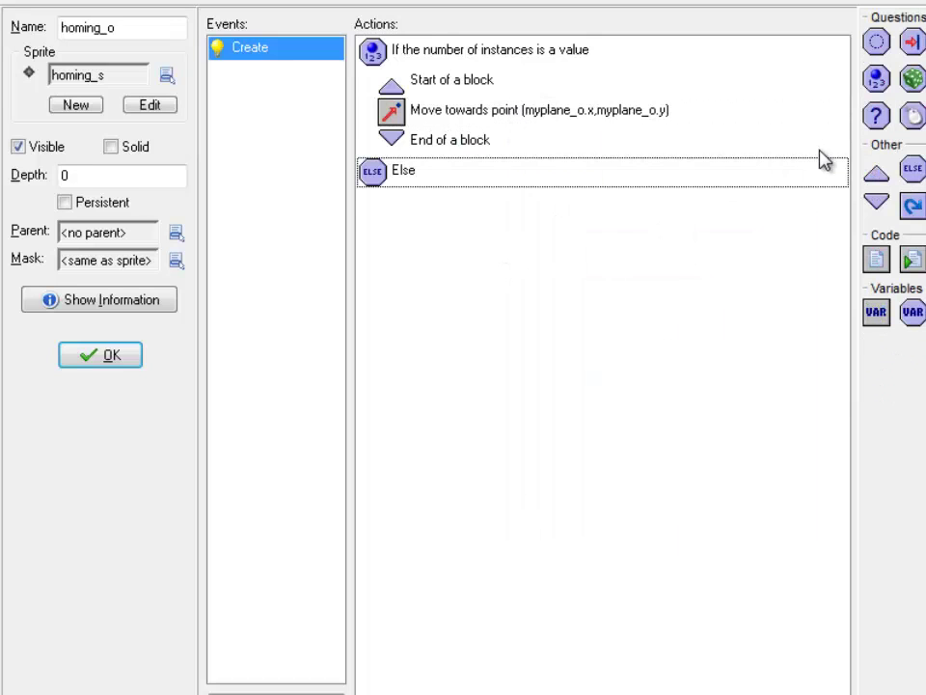
{"action": "left_click_drag", "start_coordinate": [876, 174], "coordinate": [624, 288]}
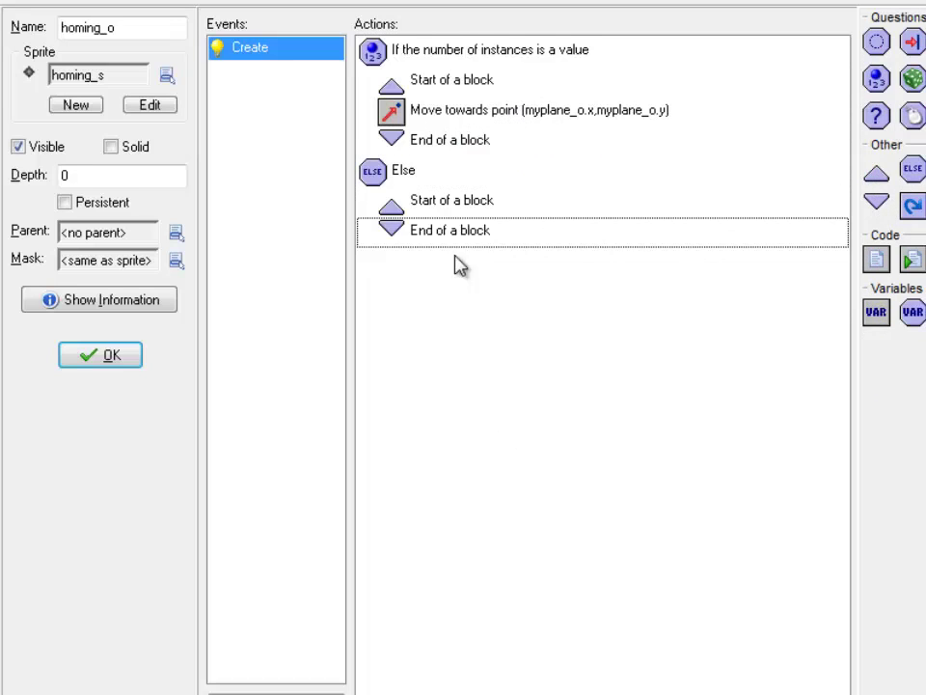
{"action": "left_click_drag", "start_coordinate": [432, 219], "coordinate": [439, 248]}
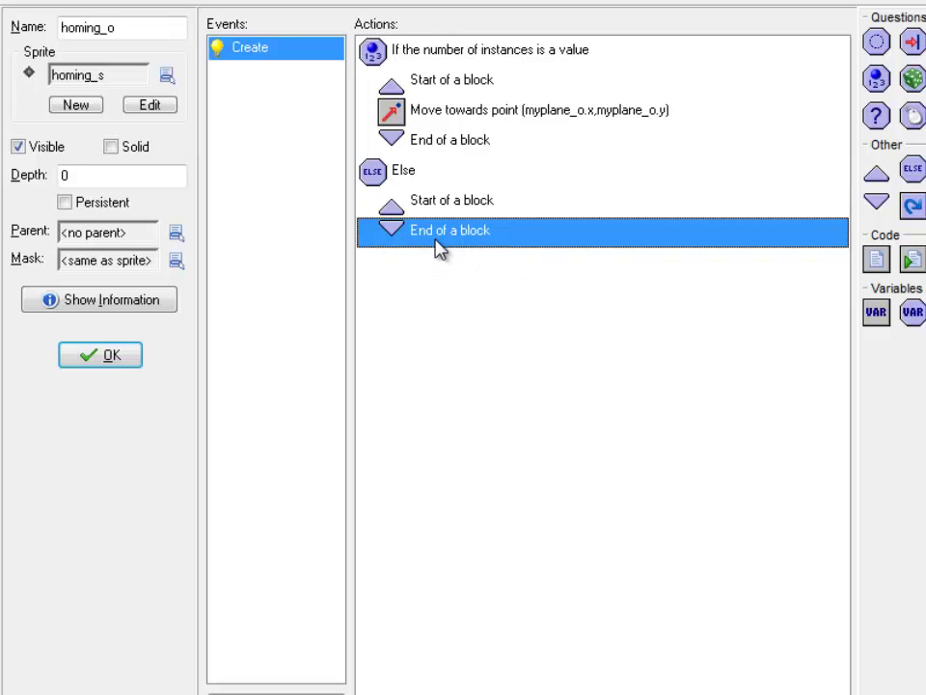
- Add a Move Fixed action inside the Else block with the downward direction and speed 10
{"action": "left_click", "coordinate": [925, 43]}
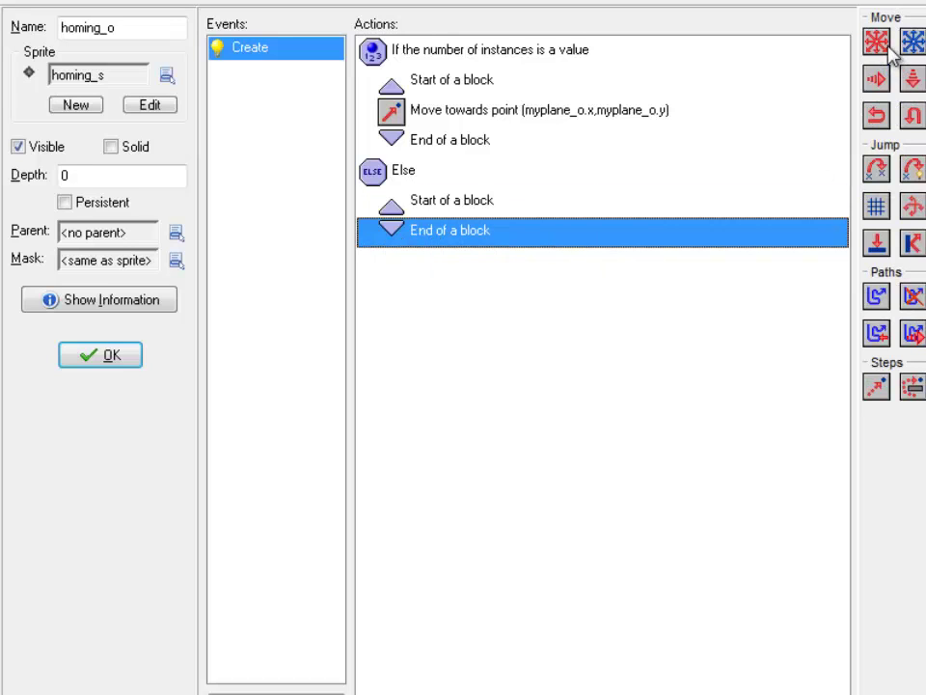
{"action": "left_click_drag", "start_coordinate": [889, 50], "coordinate": [436, 232]}
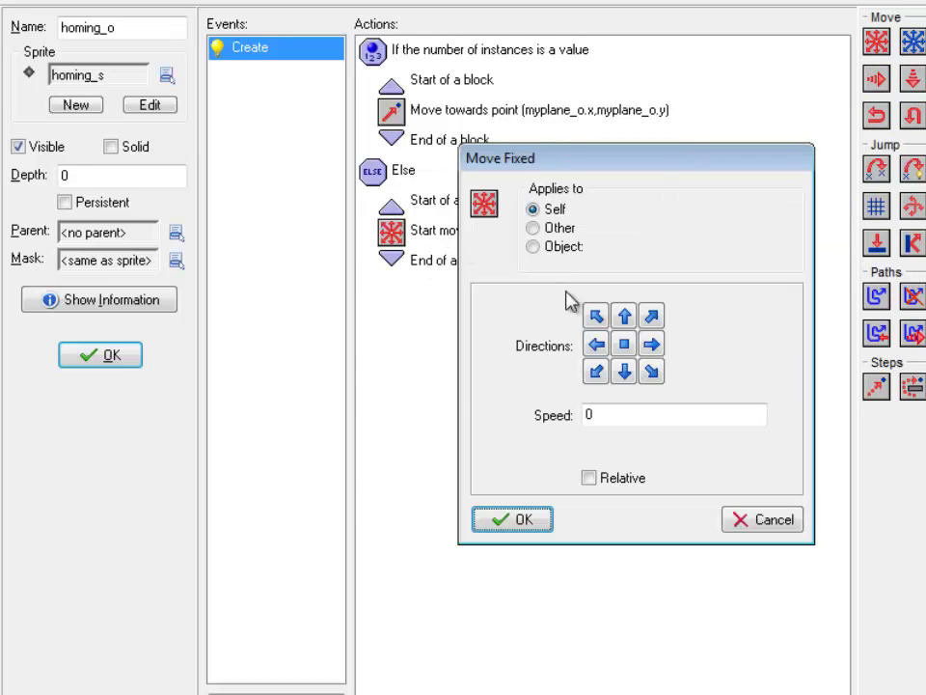
{"action": "left_click", "coordinate": [626, 373]}
{"action": "double_click", "coordinate": [622, 416]}
{"action": "type", "text": "10"}
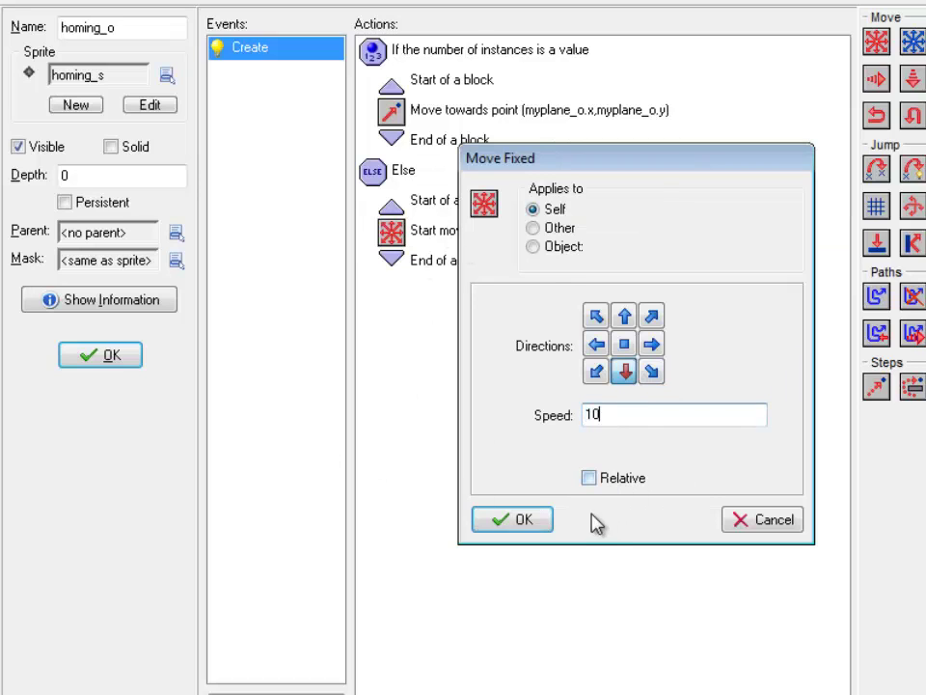
{"action": "left_click", "coordinate": [523, 519]}
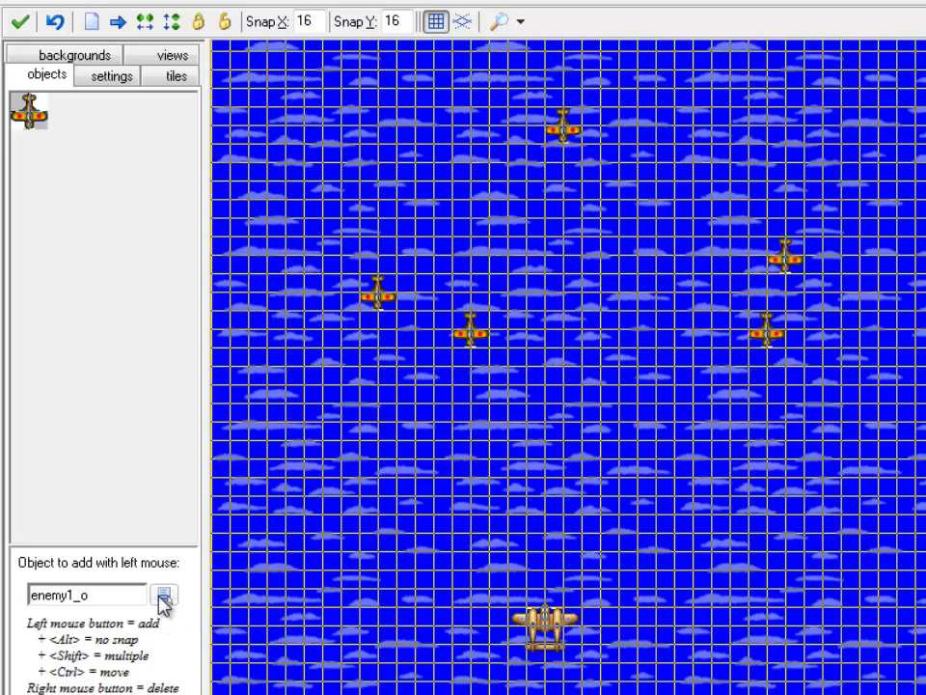
- Select enemy2_o as the object to add and place three instances of it at spread-out spots in the room
{"action": "left_click", "coordinate": [164, 594]}
{"action": "left_click", "coordinate": [236, 691]}
{"action": "left_click", "coordinate": [343, 526]}
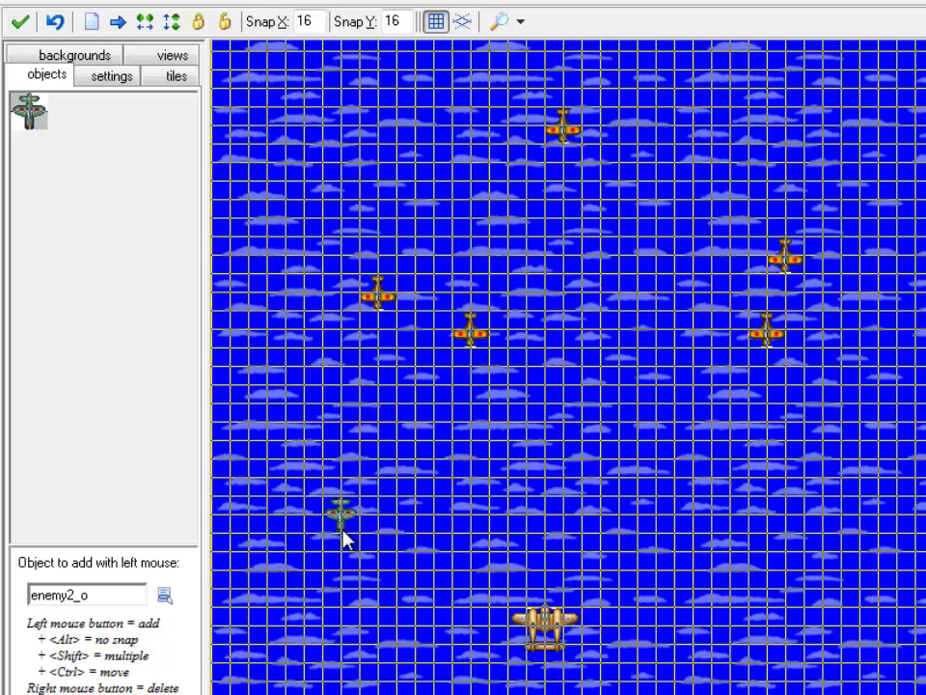
{"action": "left_click", "coordinate": [593, 318]}
{"action": "left_click", "coordinate": [801, 85]}
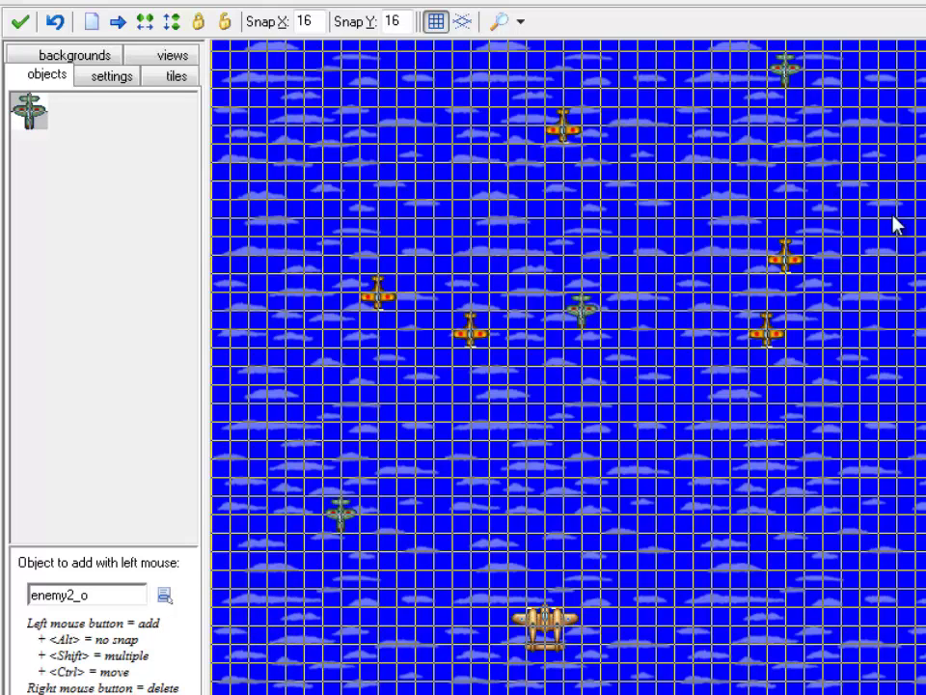
- Run the game, fly the plane around to test how the homing bullets track it, and quit the game
{"action": "key", "text": "F5"}
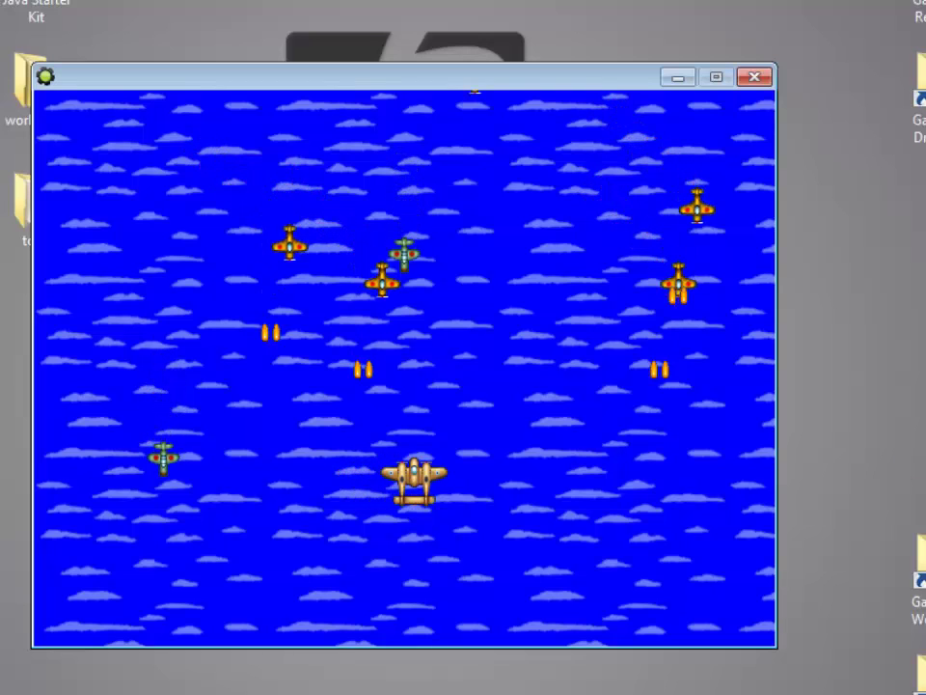
{"action": "key", "text": "Right"}
{"action": "key", "text": "Up"}
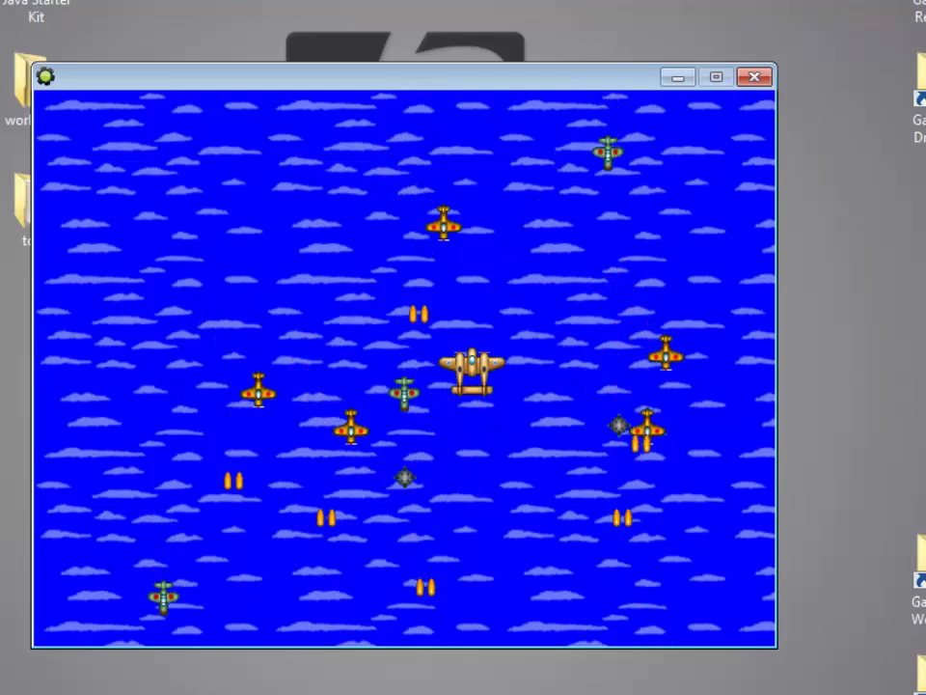
{"action": "key", "text": "Right"}
{"action": "key", "text": "Down"}
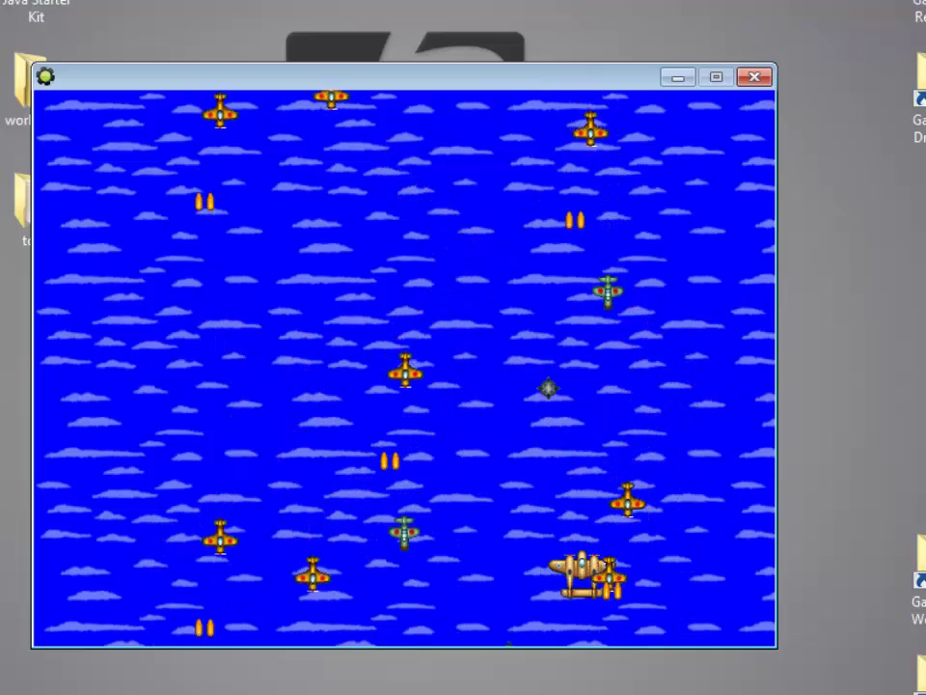
{"action": "key", "text": "Left"}
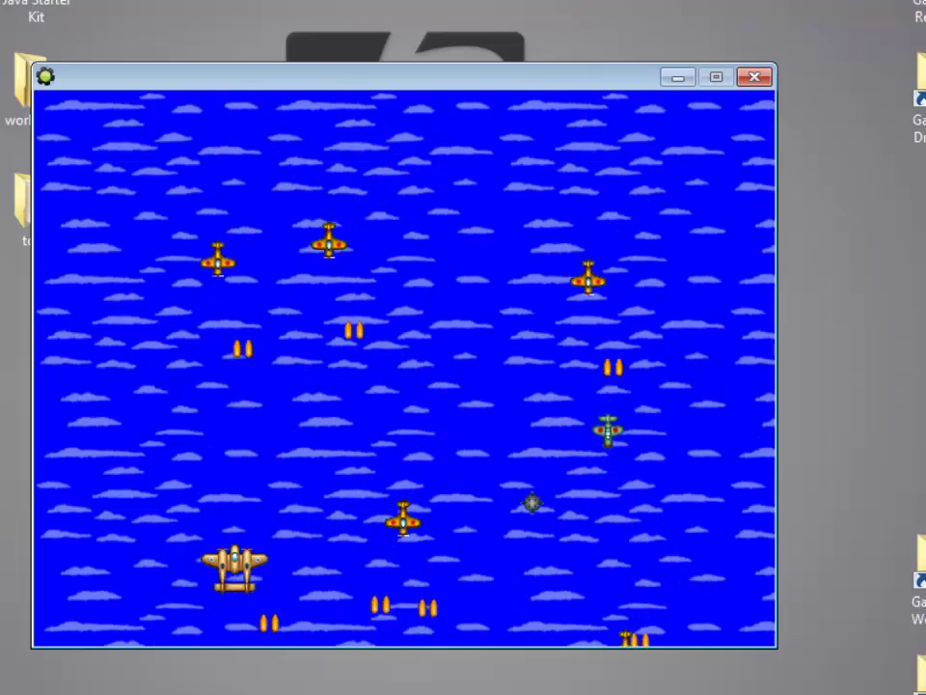
{"action": "key", "text": "Up"}
{"action": "key", "text": "Right"}
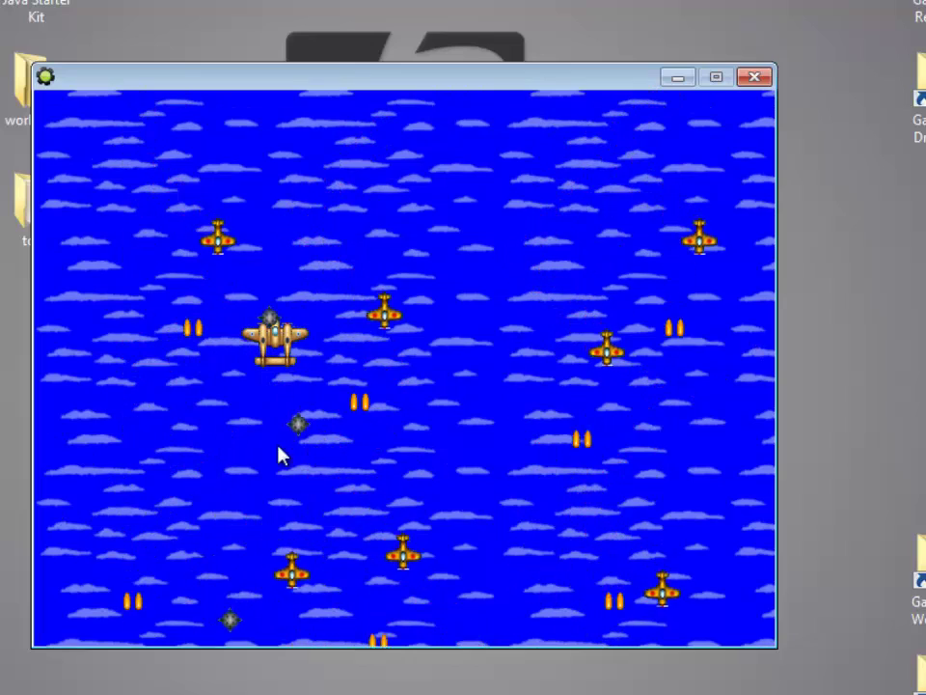
{"action": "key", "text": "Escape"}
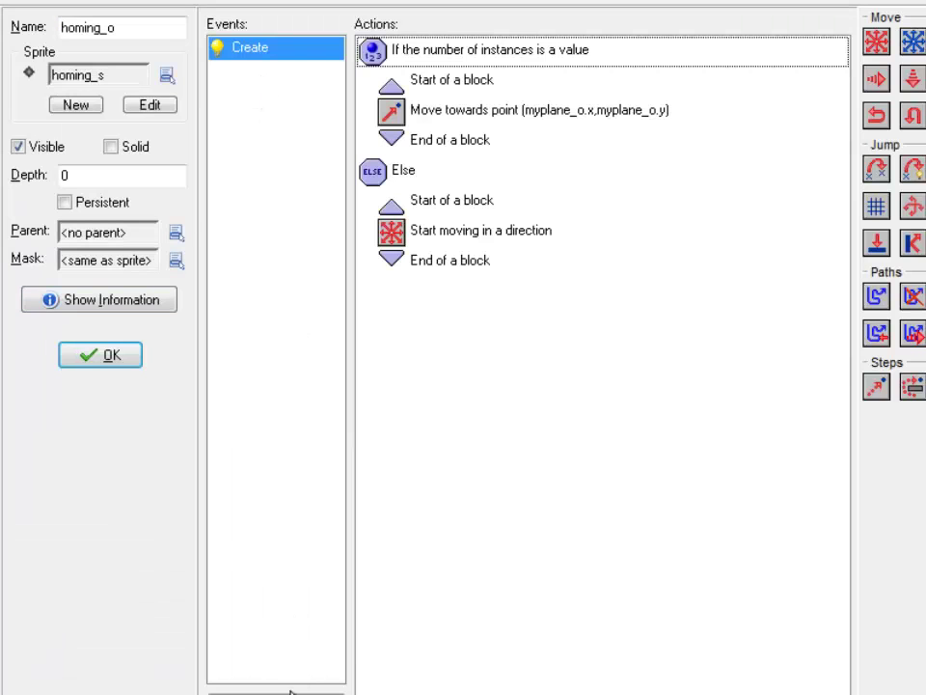
- Add an Outside View 0 event to homing_o with a Destroy the Instance action
{"action": "left_click", "coordinate": [289, 689]}
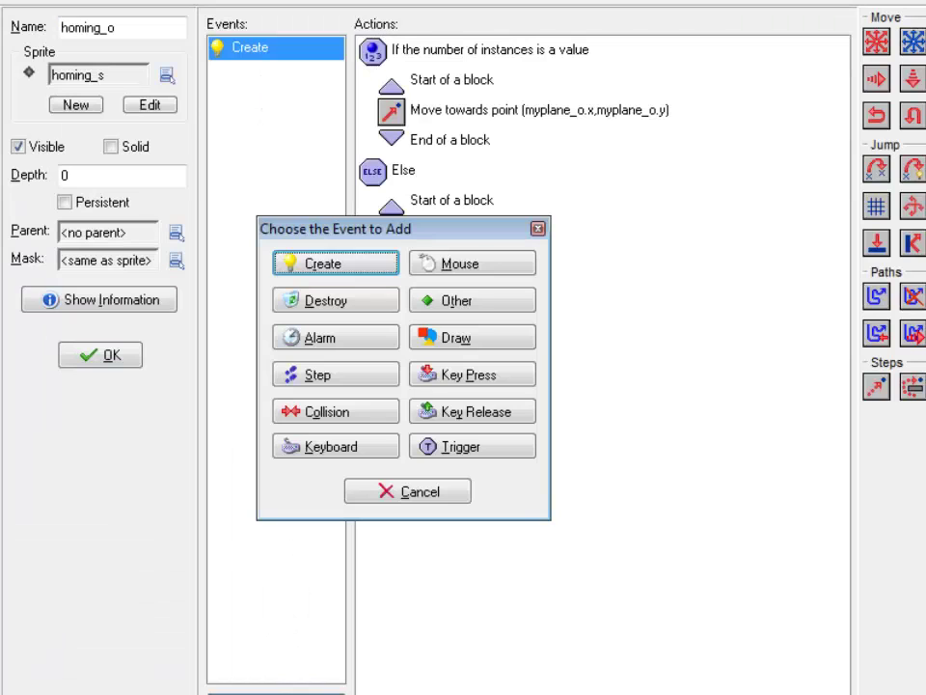
{"action": "left_click", "coordinate": [478, 301]}
{"action": "mouse_move", "coordinate": [628, 374]}
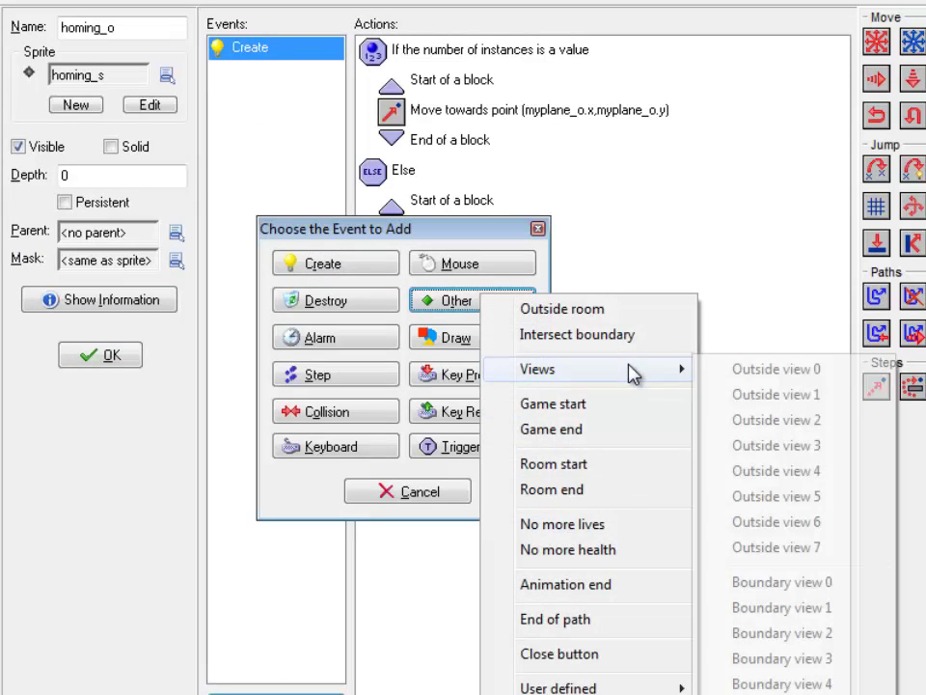
{"action": "left_click", "coordinate": [743, 370]}
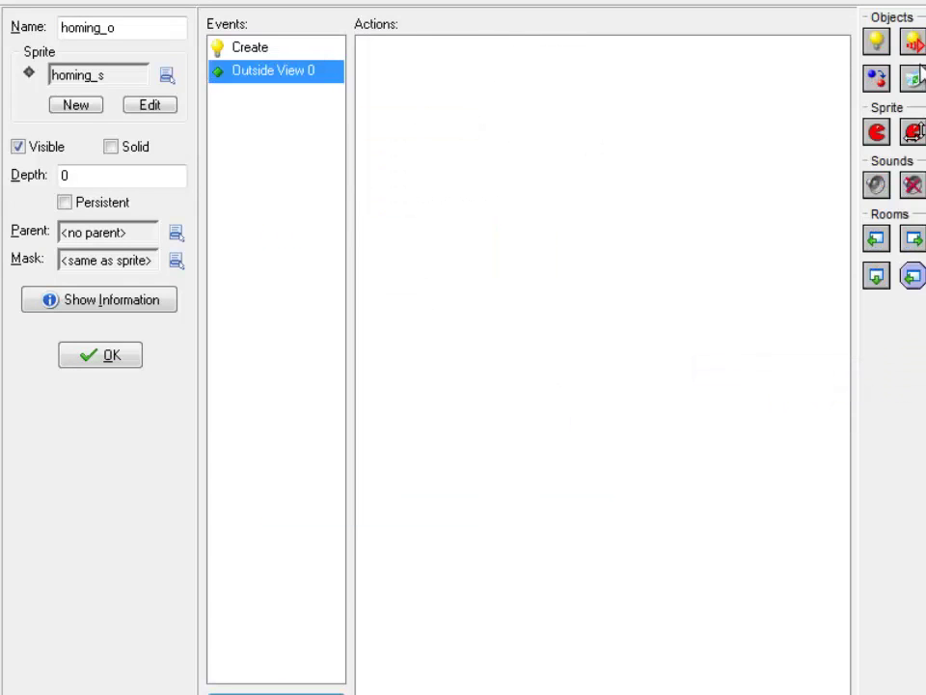
{"action": "left_click_drag", "start_coordinate": [912, 77], "coordinate": [392, 355]}
{"action": "left_click", "coordinate": [536, 526]}
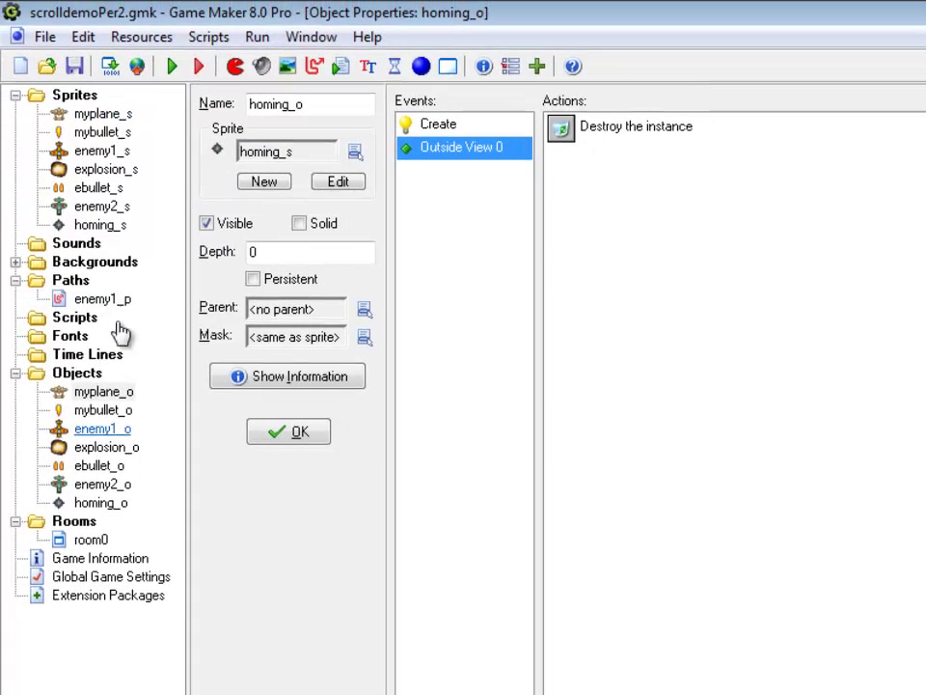
- Create a new path and name it loop_p
{"action": "right_click", "coordinate": [69, 281]}
{"action": "left_click", "coordinate": [133, 301]}
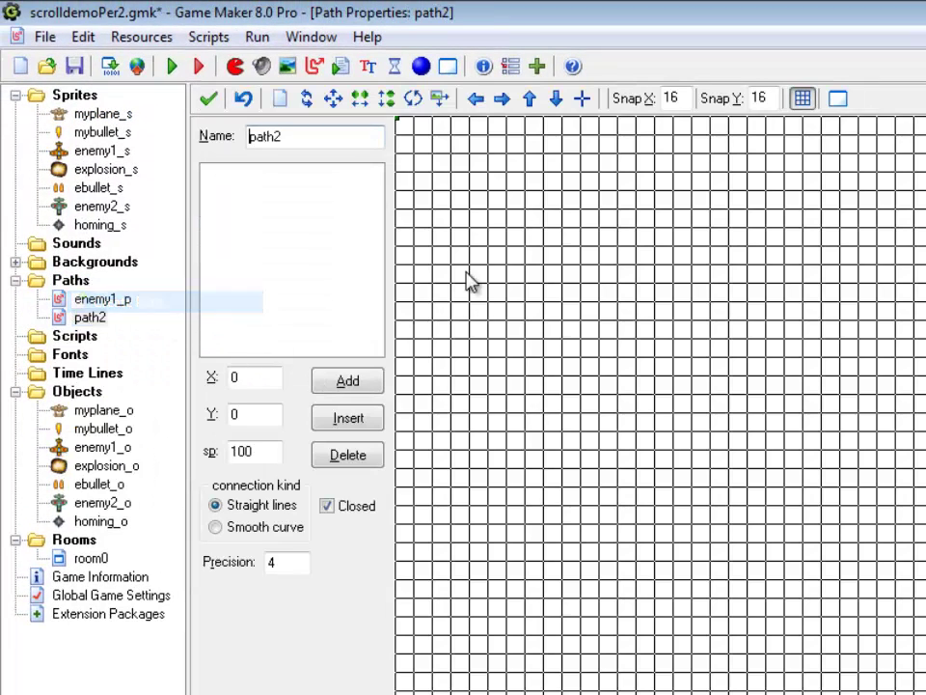
{"action": "type", "text": "loop_p"}
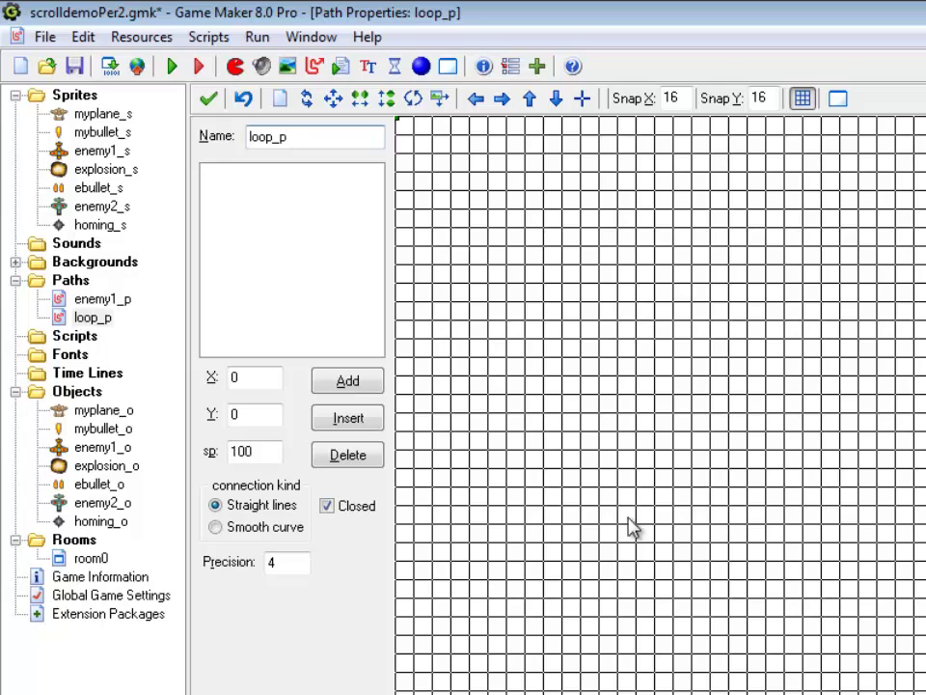
- Plot a closed six-point loop from (144,352) through (256,288), (192,224), (128,208), (64,240) and (48,320), make it a smooth curve and save the path
{"action": "left_click", "coordinate": [561, 523]}
{"action": "left_click", "coordinate": [691, 450]}
{"action": "left_click", "coordinate": [616, 375]}
{"action": "left_click", "coordinate": [542, 357]}
{"action": "left_click", "coordinate": [467, 394]}
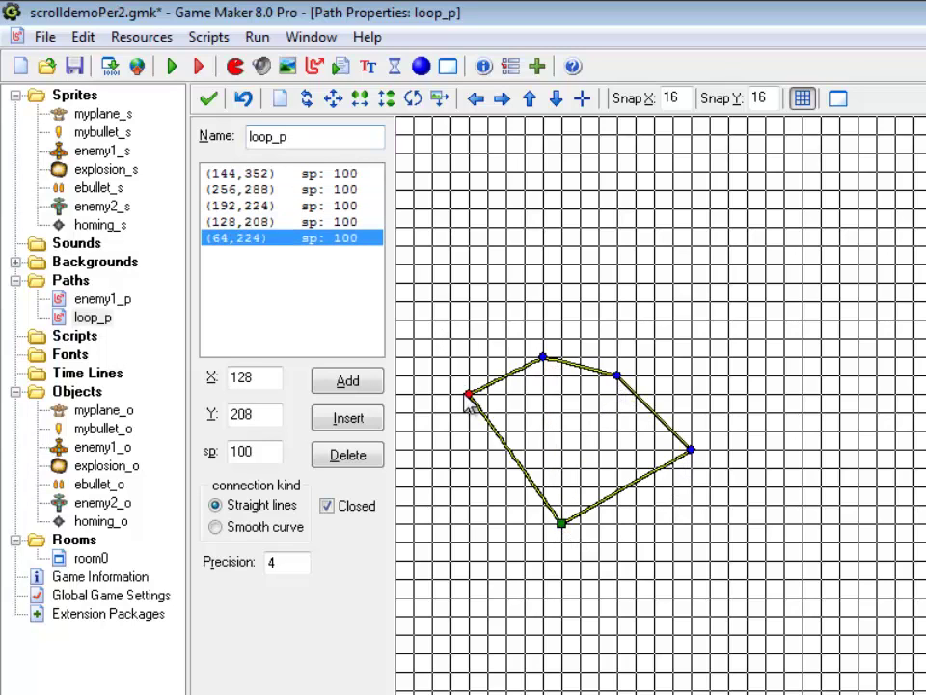
{"action": "left_click", "coordinate": [449, 486]}
{"action": "left_click", "coordinate": [215, 526]}
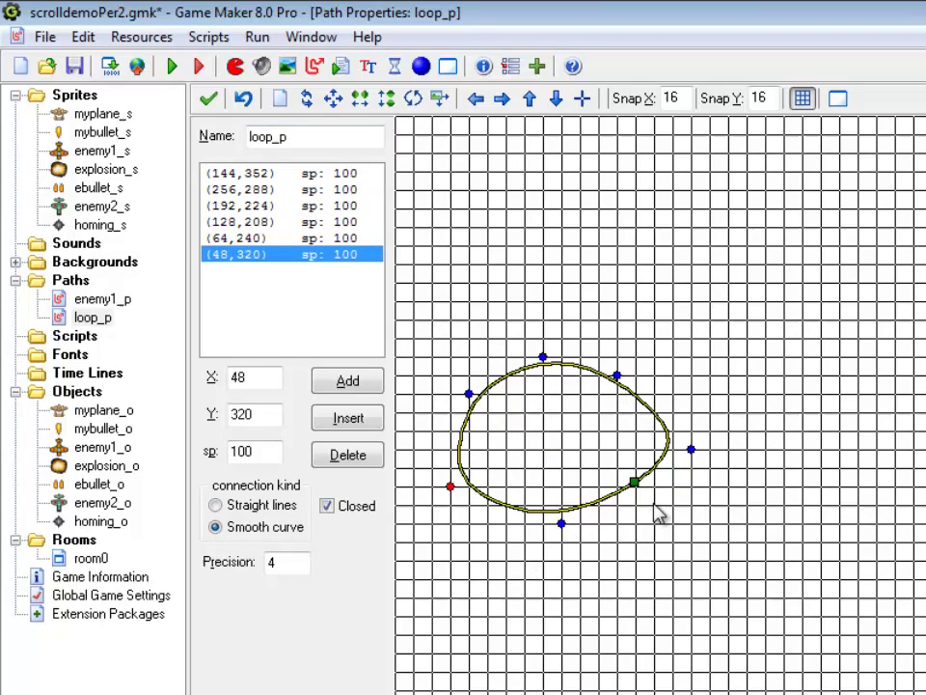
{"action": "left_click", "coordinate": [209, 98]}
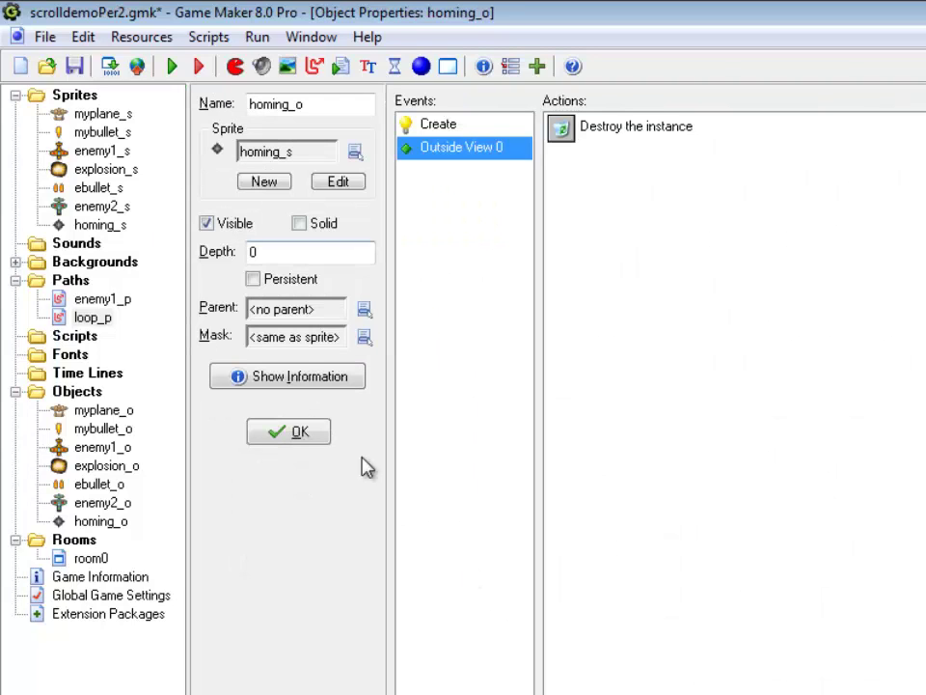
- Create a new sprite and open the all_as_strip image in its editor for creating the sprite from a strip
{"action": "right_click", "coordinate": [85, 101]}
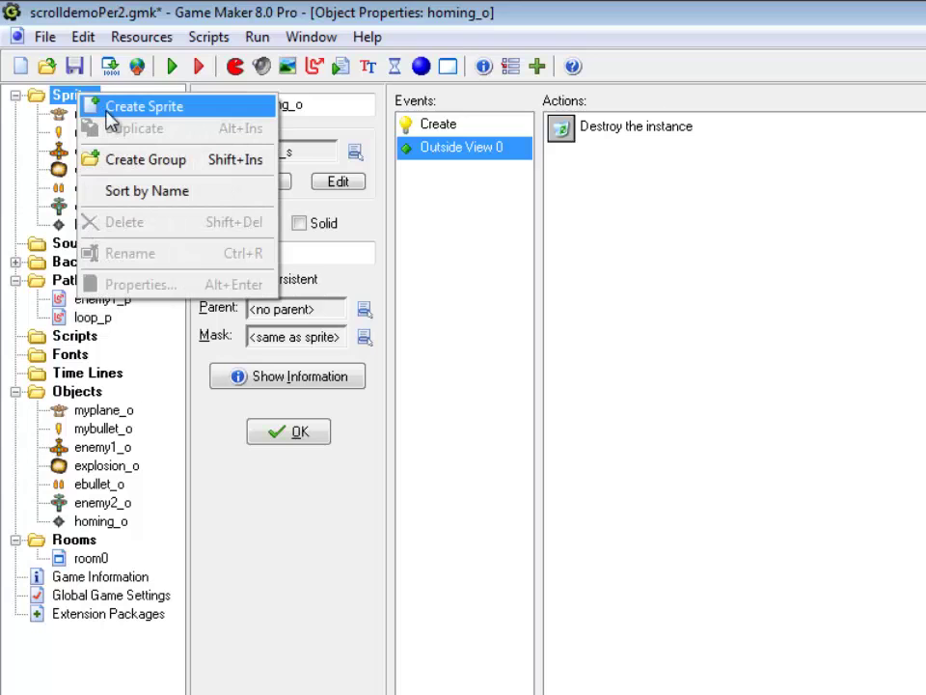
{"action": "left_click", "coordinate": [109, 120]}
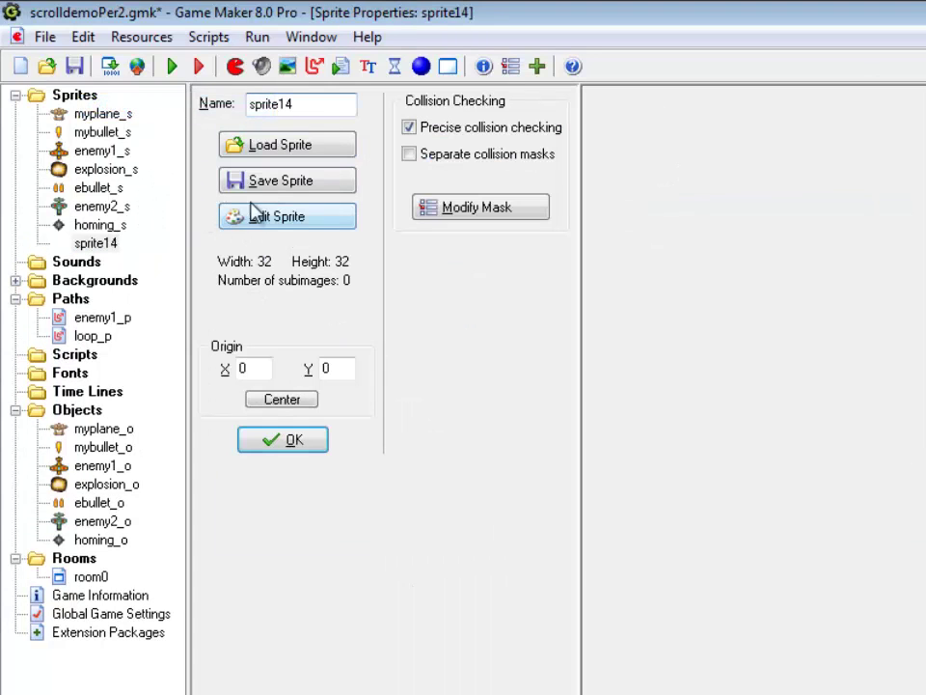
{"action": "left_click", "coordinate": [285, 212]}
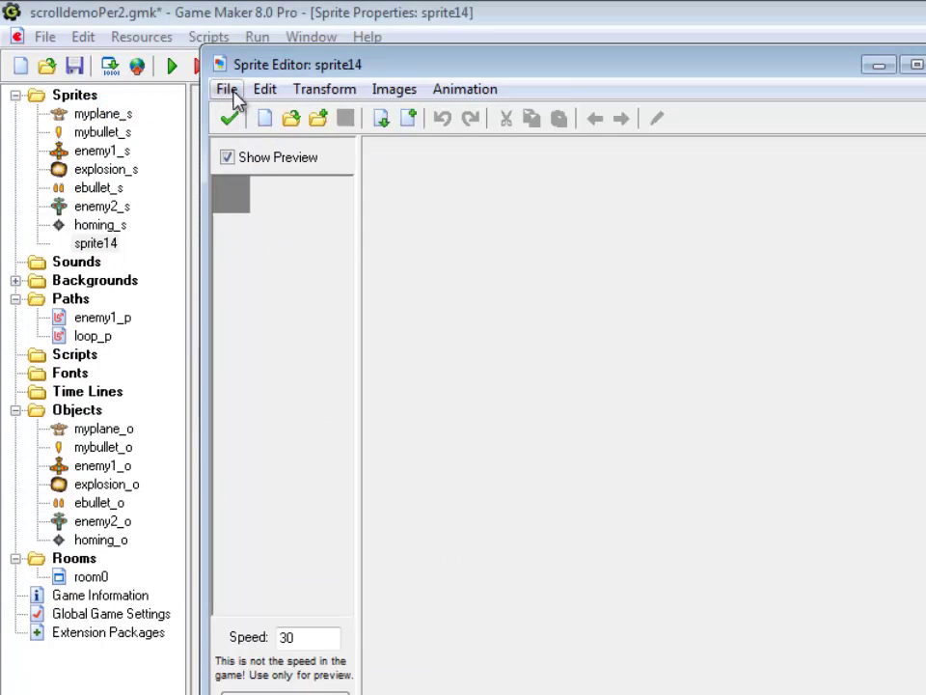
{"action": "left_click", "coordinate": [227, 89]}
{"action": "left_click", "coordinate": [280, 223]}
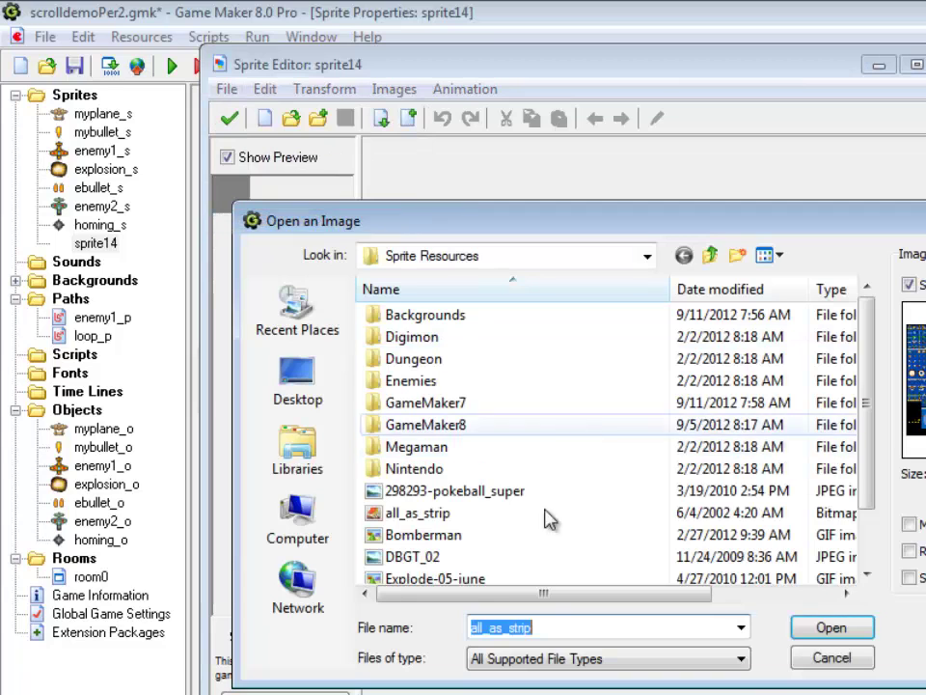
{"action": "left_click", "coordinate": [424, 512]}
{"action": "left_click", "coordinate": [832, 627]}
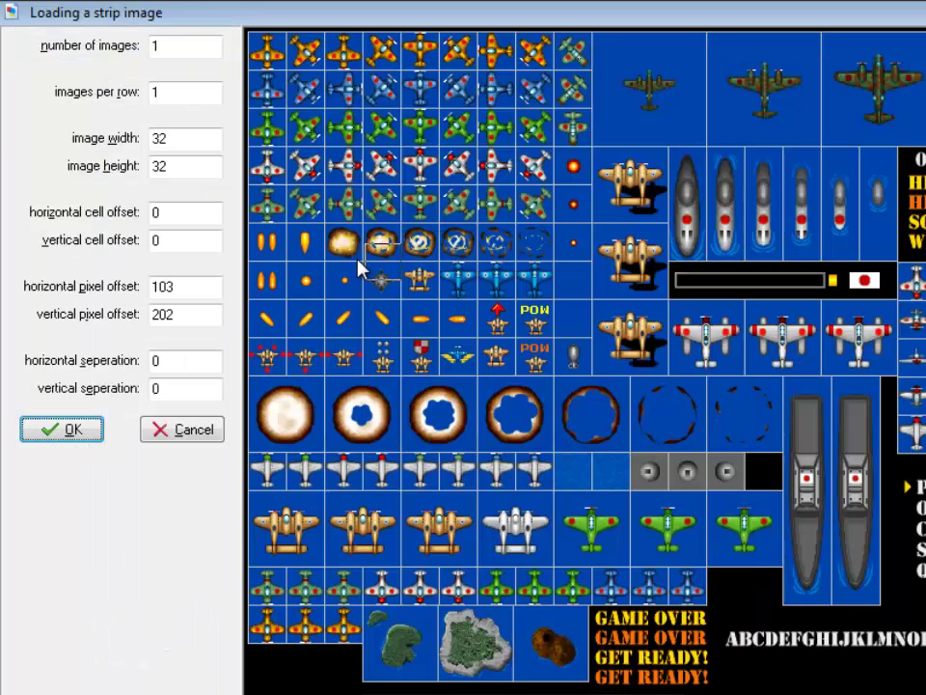
- Load the right-facing white plane from the strip as a single 32 by 32 image and erase its blue background
{"action": "left_click_drag", "start_coordinate": [362, 265], "coordinate": [331, 157]}
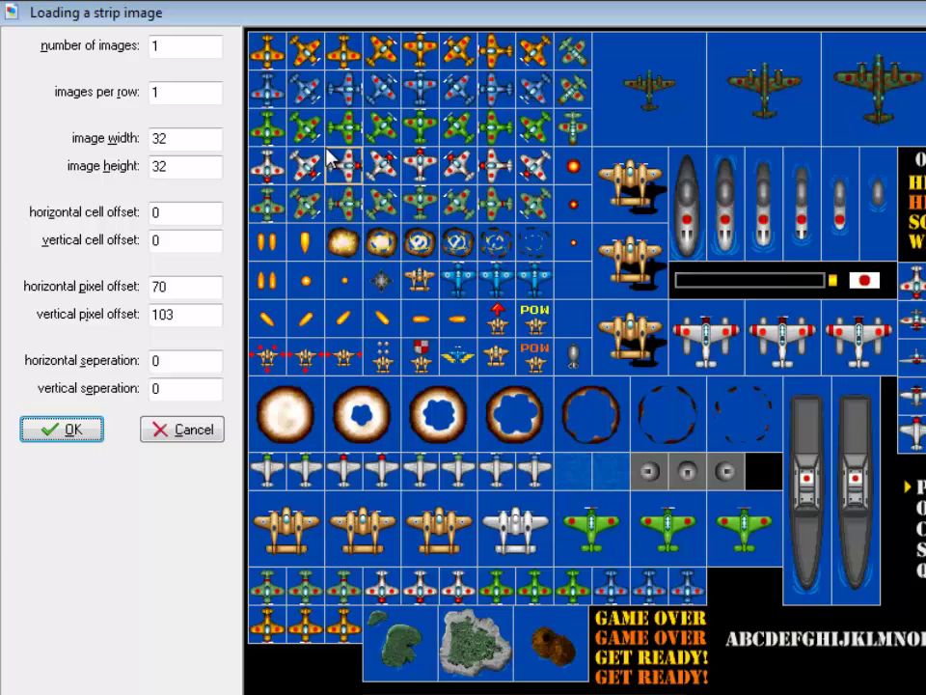
{"action": "left_click", "coordinate": [85, 428]}
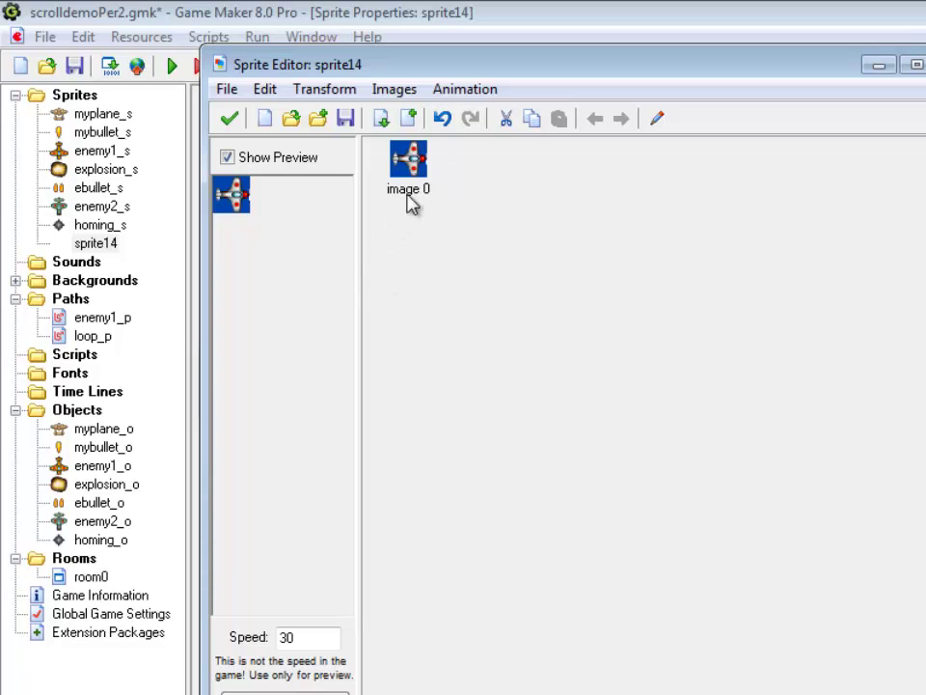
{"action": "left_click", "coordinate": [395, 89]}
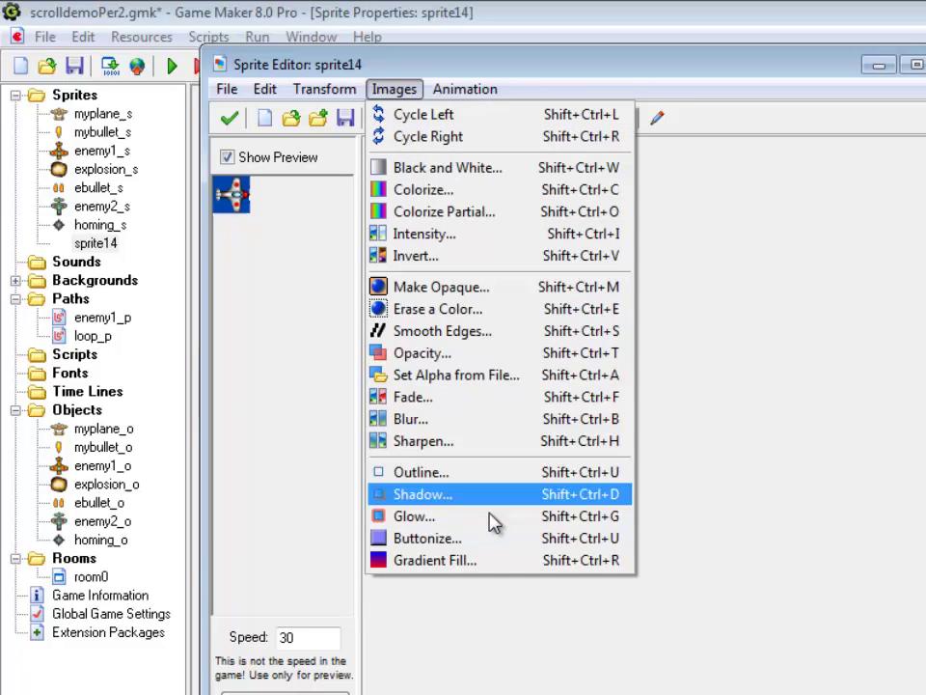
{"action": "left_click", "coordinate": [482, 307]}
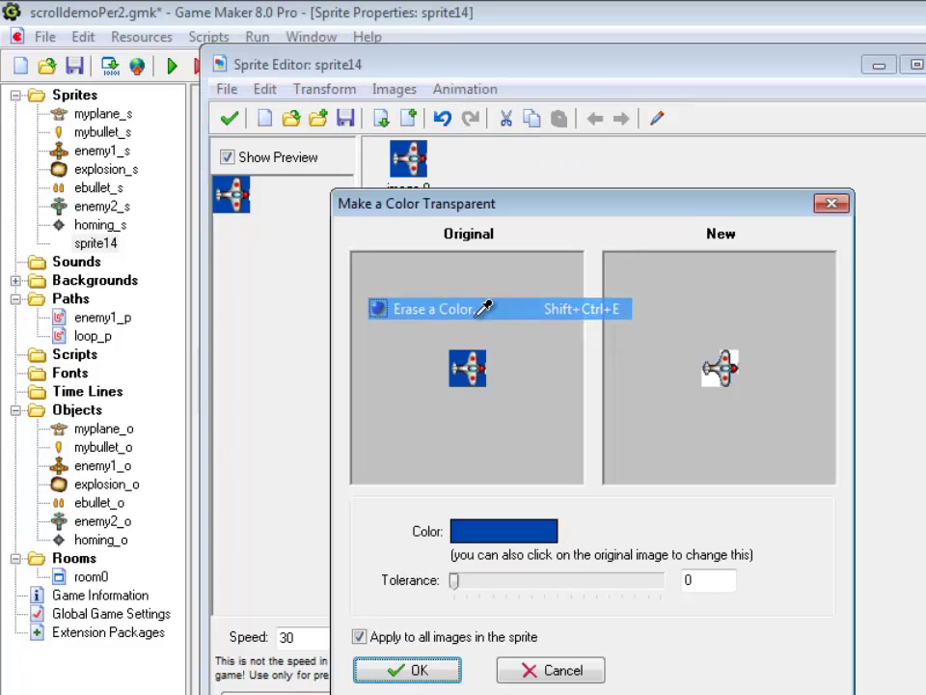
{"action": "left_click", "coordinate": [414, 669]}
{"action": "left_click", "coordinate": [231, 119]}
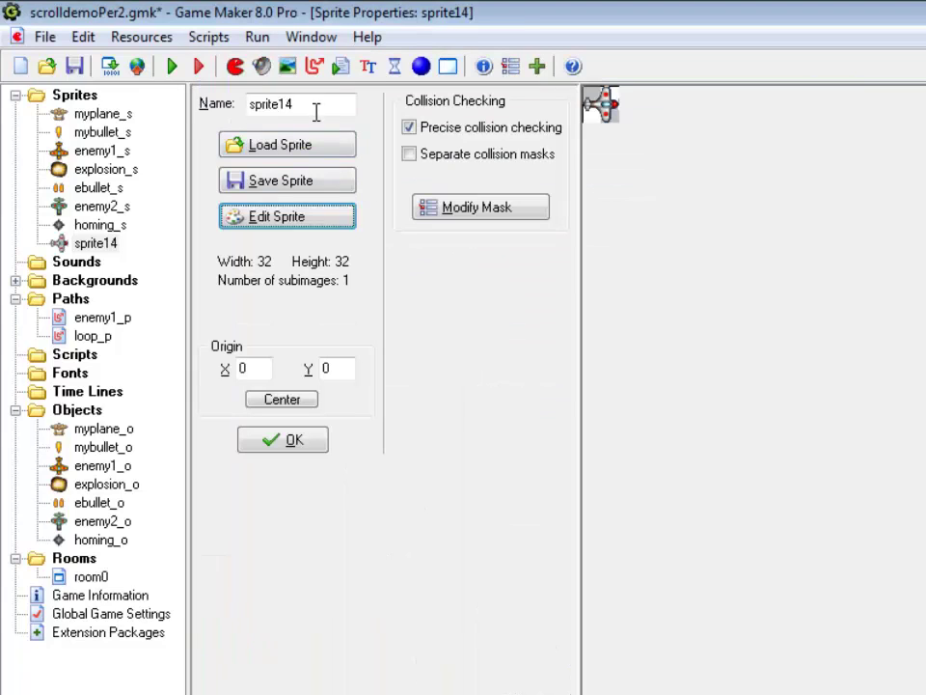
- Name the white plane sprite rotatePro_s and center its origin
{"action": "type", "text": "ro"}
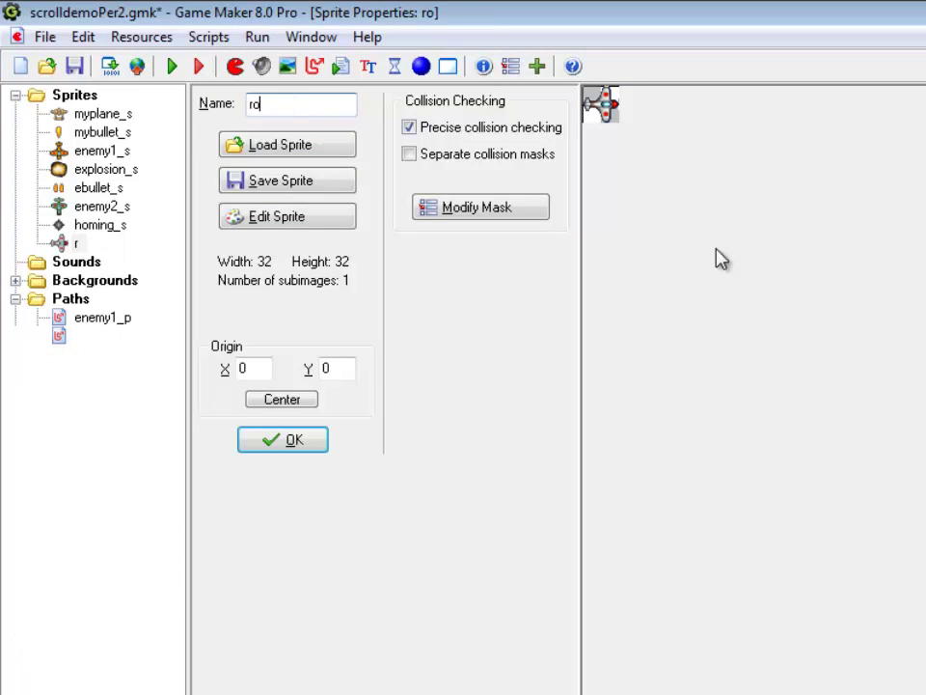
{"action": "type", "text": "tatePro_sa="}
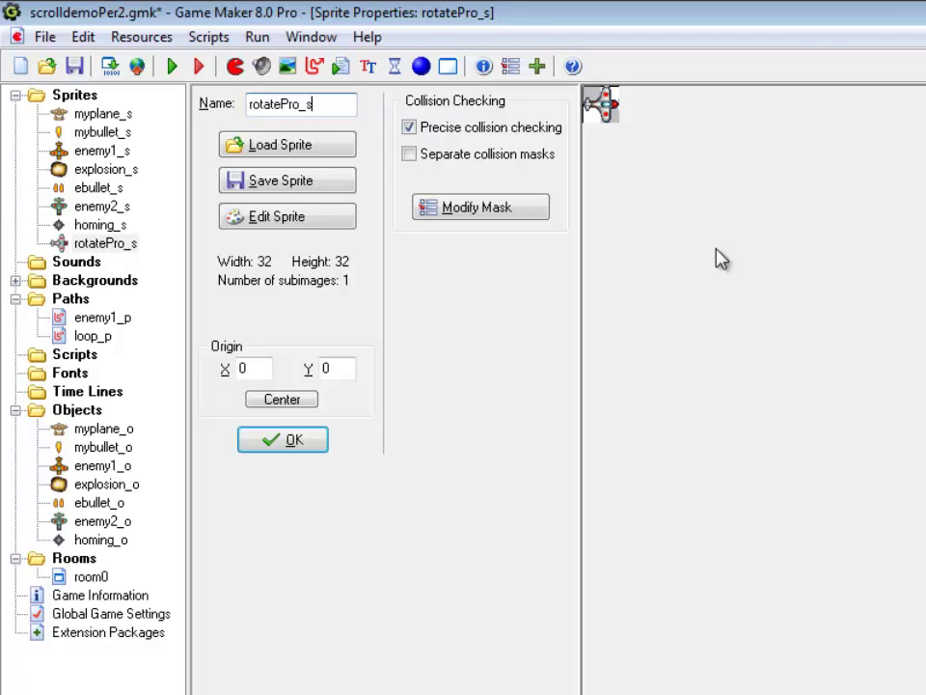
{"action": "left_click", "coordinate": [283, 405]}
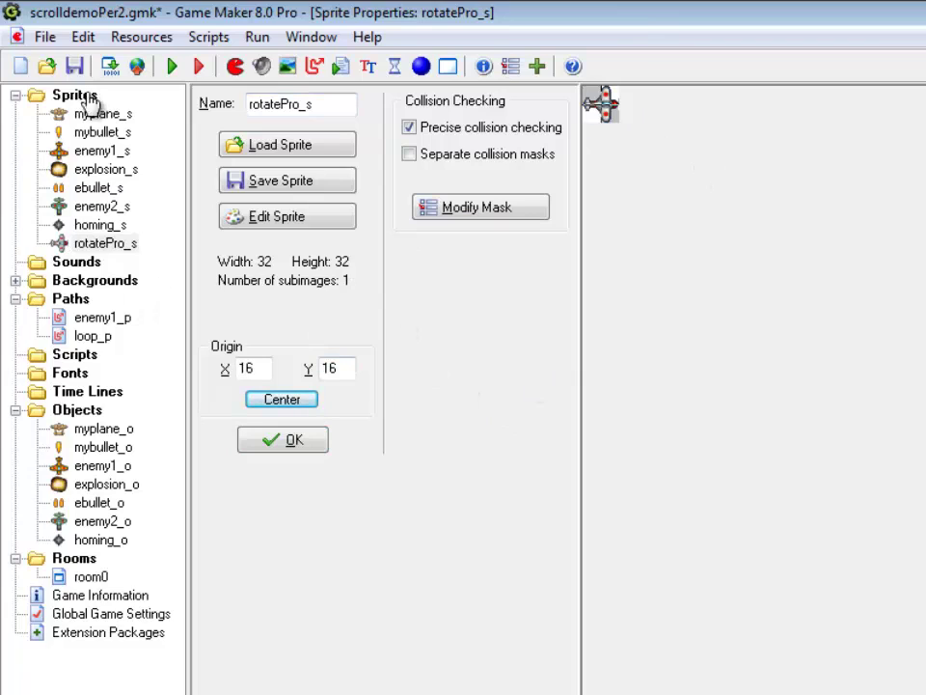
- Create another sprite and name it rotateLite_s
{"action": "left_click", "coordinate": [235, 68]}
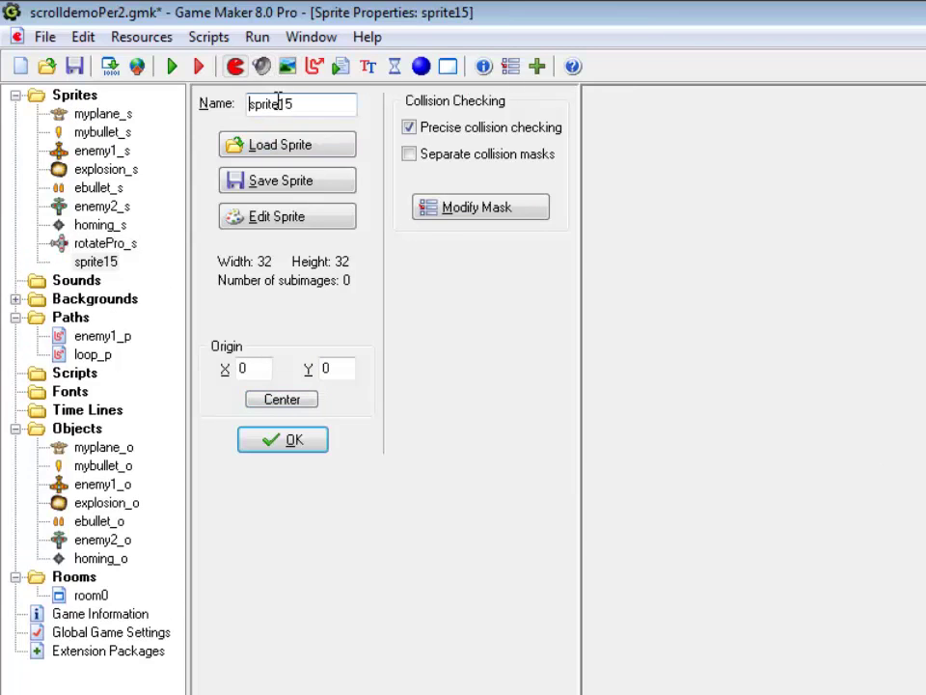
{"action": "type", "text": "rota"}
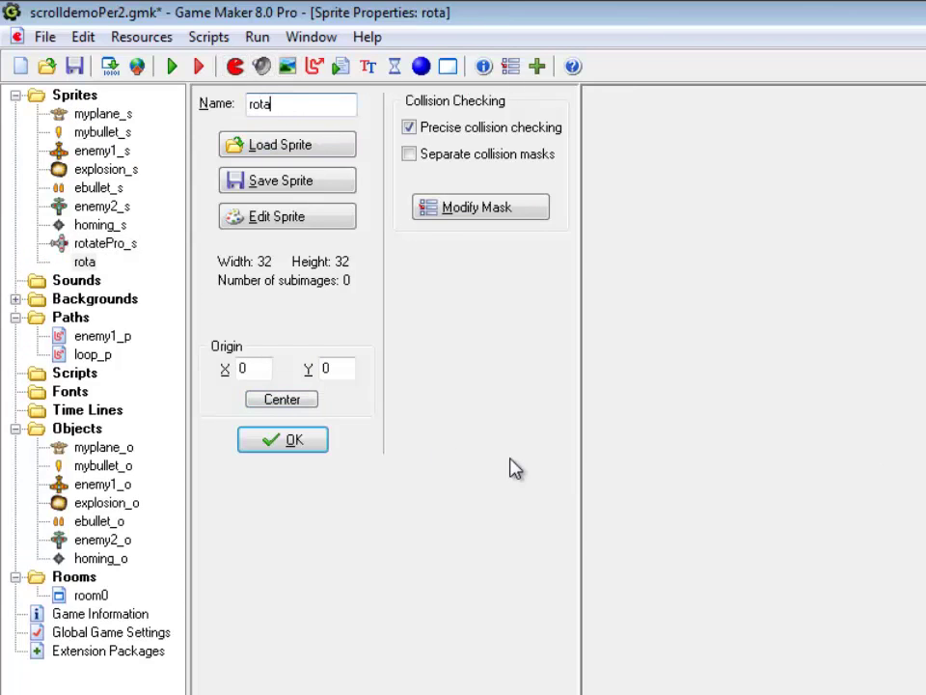
{"action": "type", "text": "teLite"}
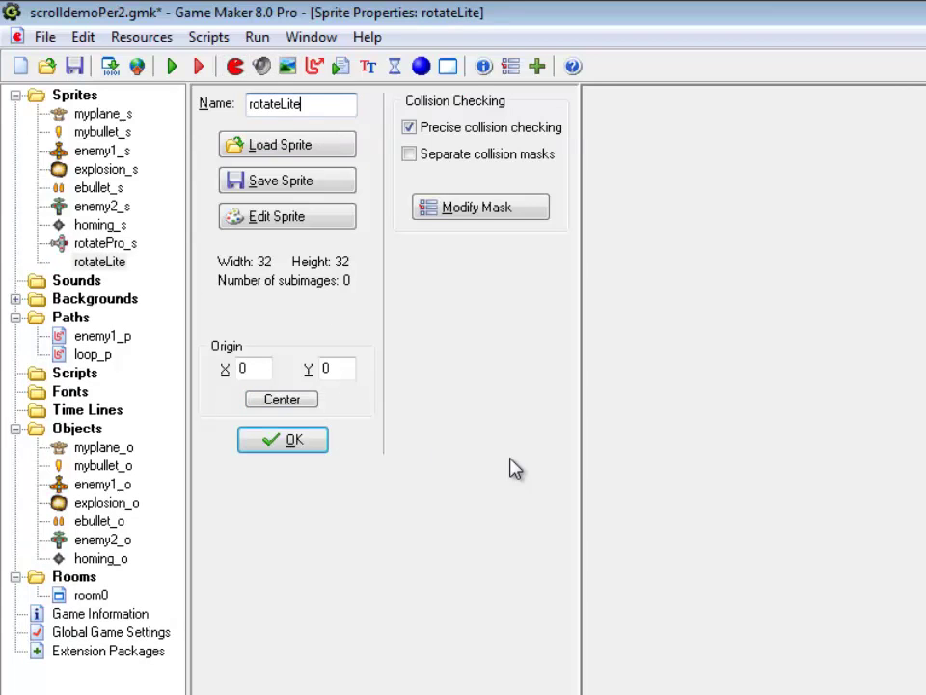
{"action": "type", "text": "_s"}
- Load the right-facing green plane from the all_as_strip image as a single 32 by 32 image for rotateLite_s
{"action": "left_click", "coordinate": [295, 220]}
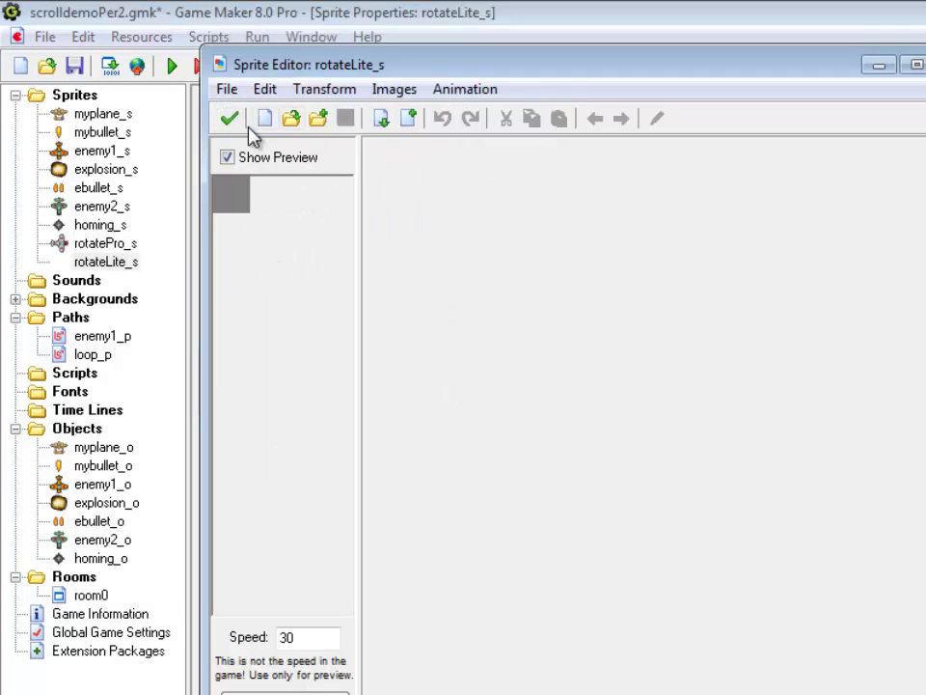
{"action": "left_click", "coordinate": [229, 90]}
{"action": "left_click", "coordinate": [294, 238]}
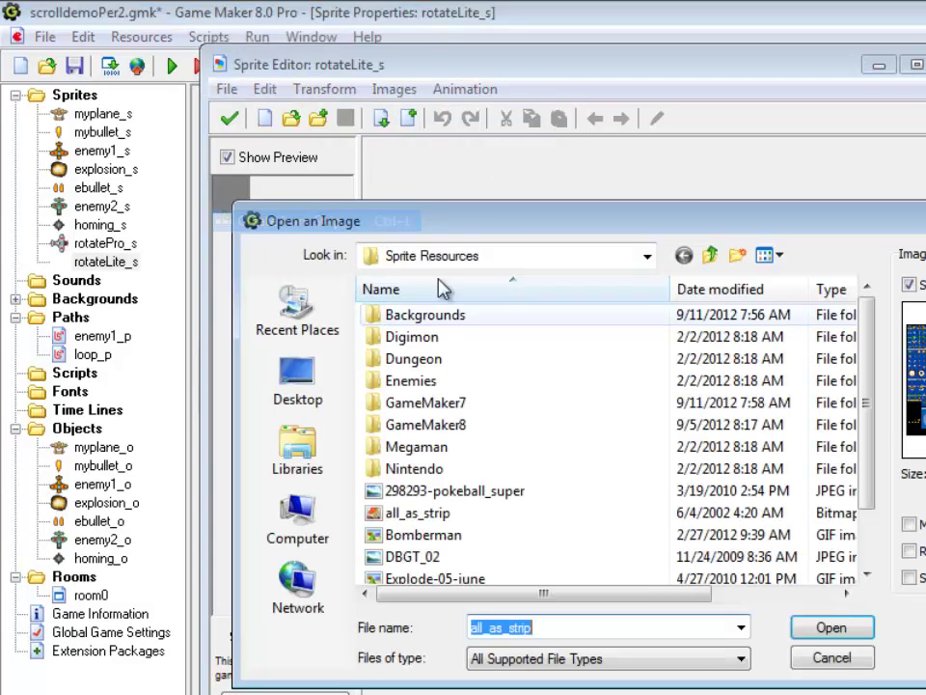
{"action": "left_click", "coordinate": [845, 635]}
{"action": "left_click", "coordinate": [298, 132]}
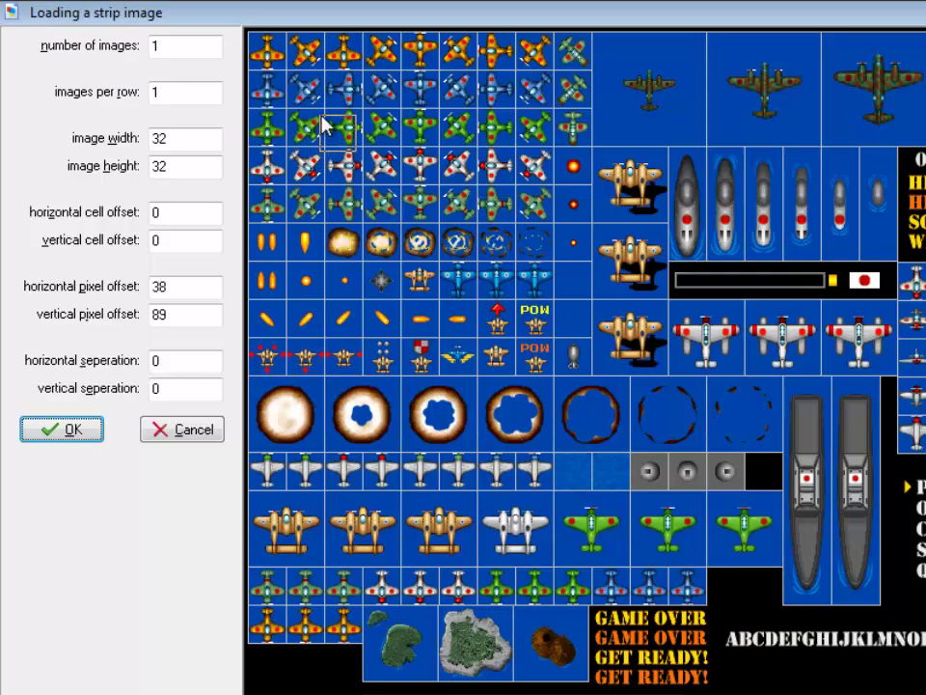
{"action": "left_click", "coordinate": [331, 118]}
{"action": "left_click", "coordinate": [328, 116]}
{"action": "left_click", "coordinate": [67, 432]}
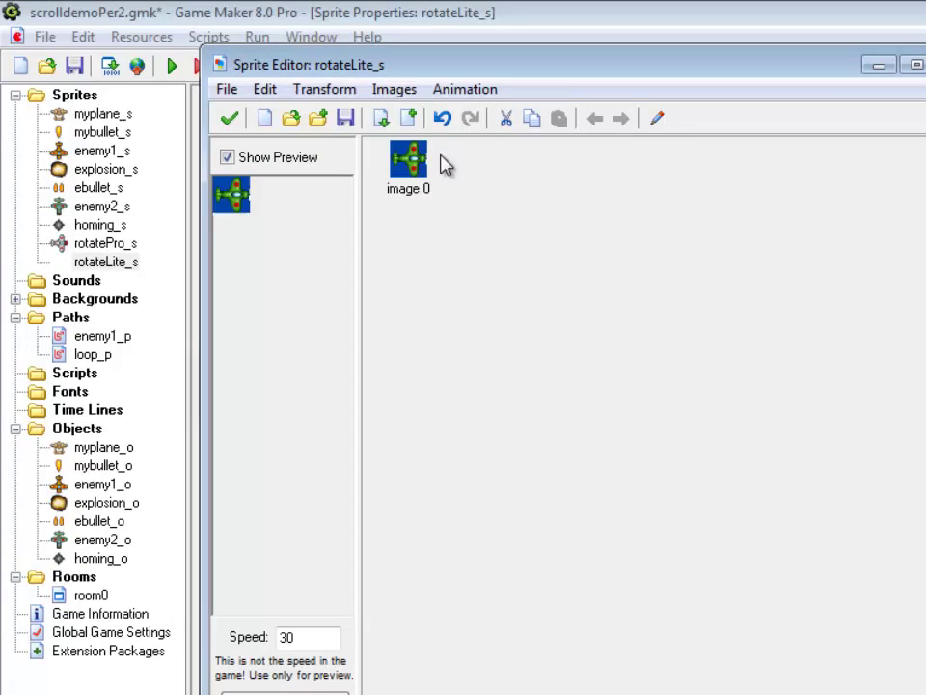
- Erase the blue background color from the green plane image and accept the edited sprite
{"action": "left_click", "coordinate": [395, 89]}
{"action": "mouse_move", "coordinate": [439, 89]}
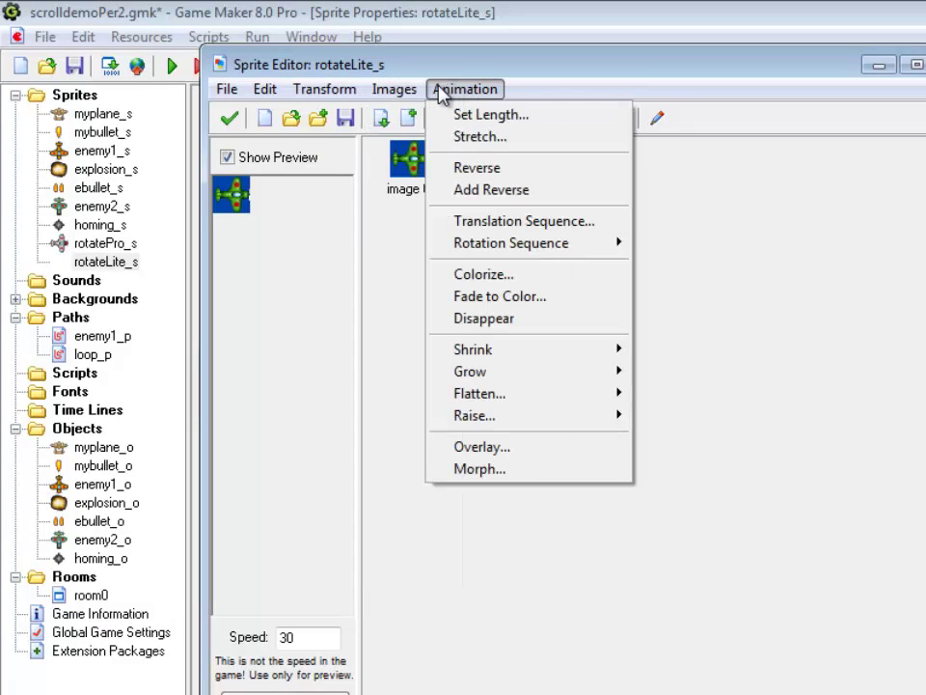
{"action": "mouse_move", "coordinate": [395, 89]}
{"action": "left_click", "coordinate": [415, 308]}
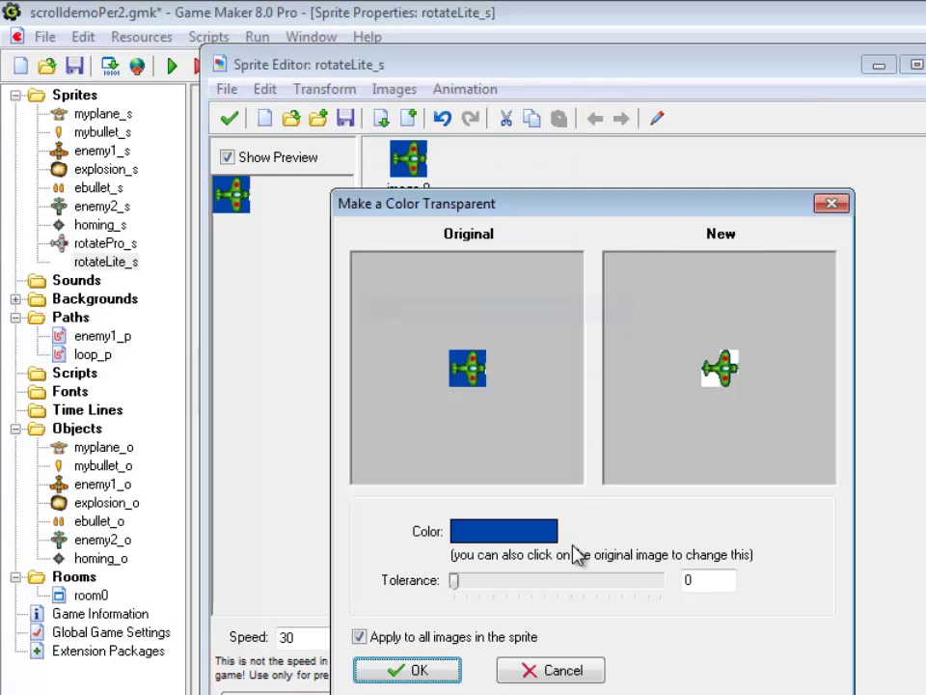
{"action": "left_click", "coordinate": [419, 670]}
{"action": "left_click", "coordinate": [228, 117]}
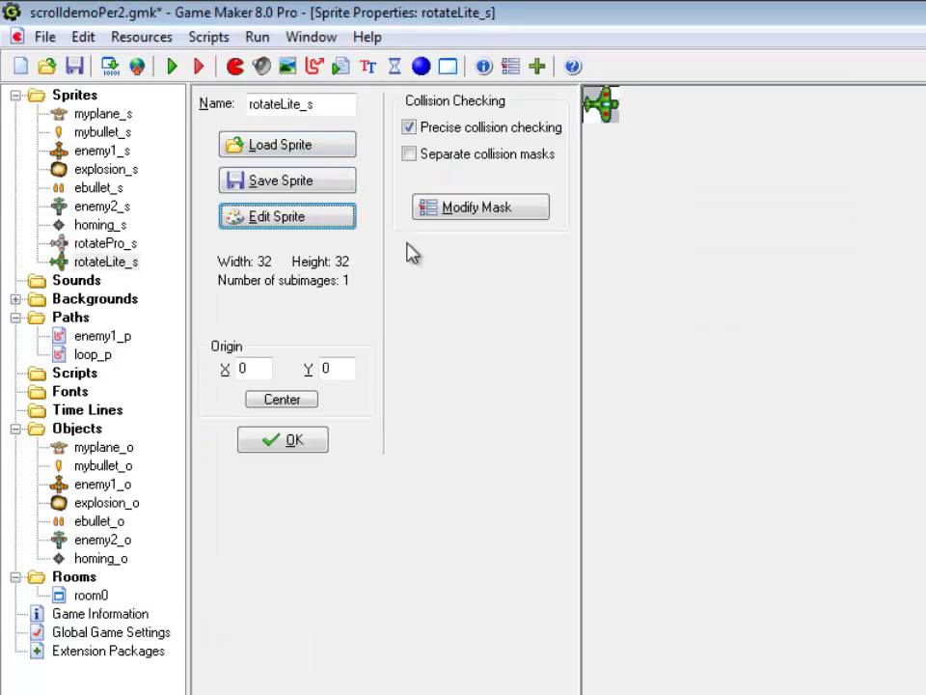
- Center the origin of rotateLite_s, then save and close both plane sprites
{"action": "left_click", "coordinate": [294, 404]}
{"action": "left_click", "coordinate": [286, 446]}
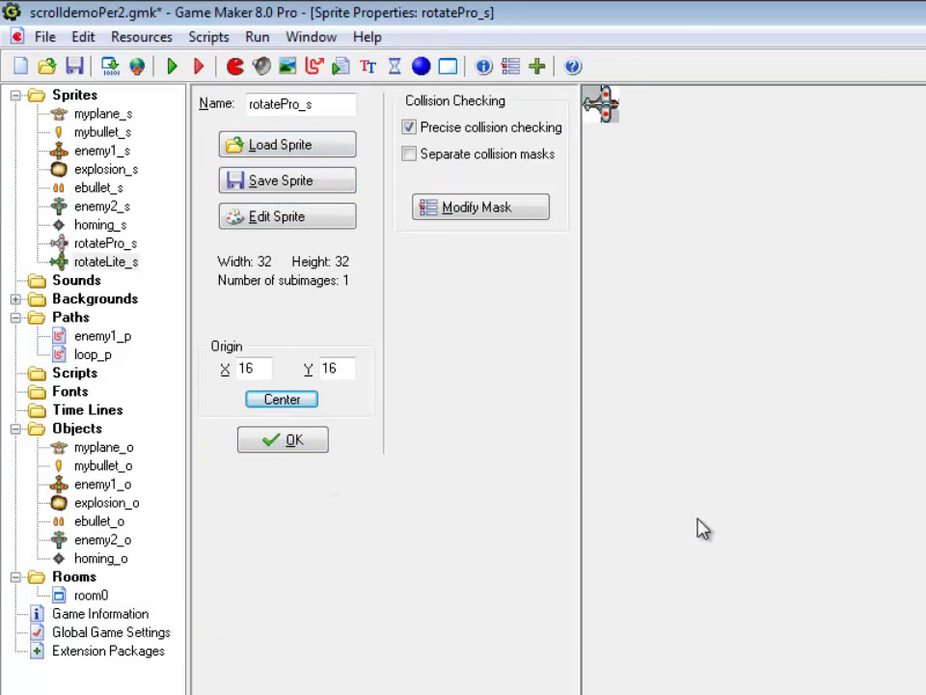
{"action": "left_click", "coordinate": [274, 442]}
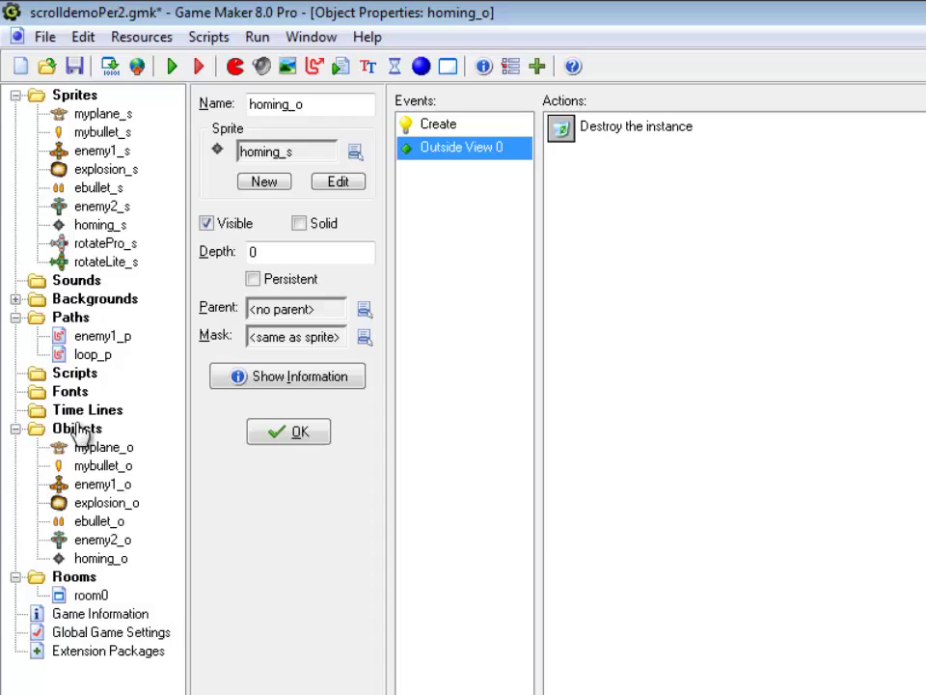
- Create a new object named rotatePro_o and assign it the rotatePro_s sprite
{"action": "right_click", "coordinate": [82, 431]}
{"action": "left_click", "coordinate": [97, 432]}
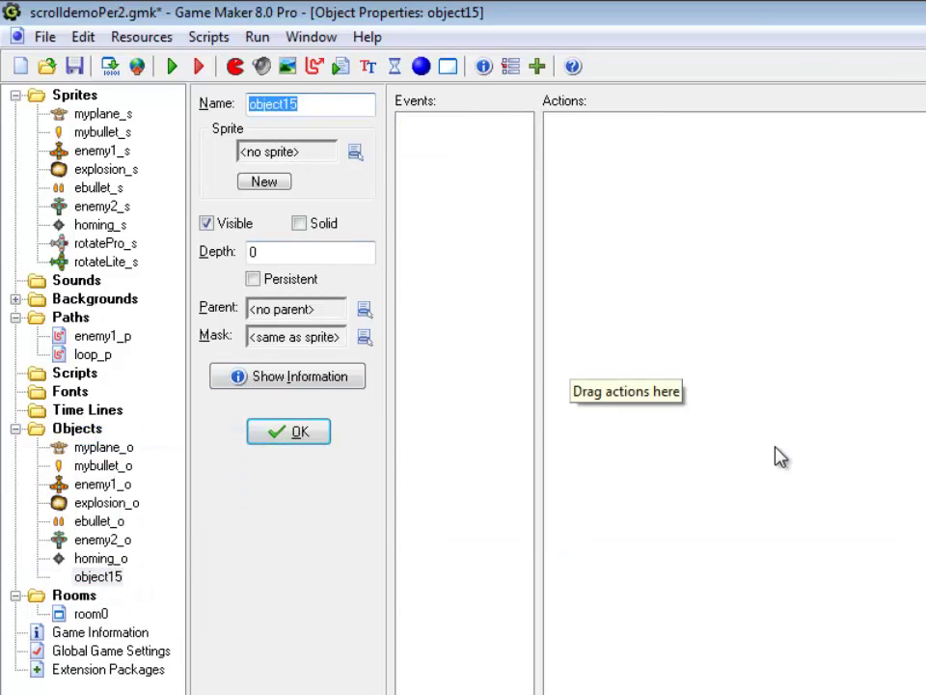
{"action": "type", "text": "rotate"}
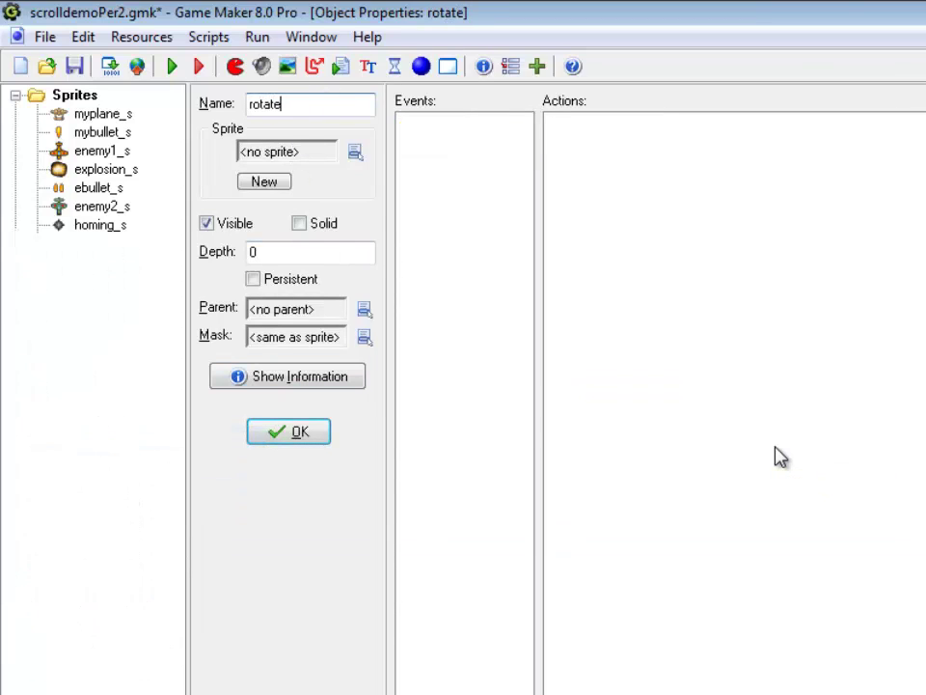
{"action": "type", "text": "Pro_o"}
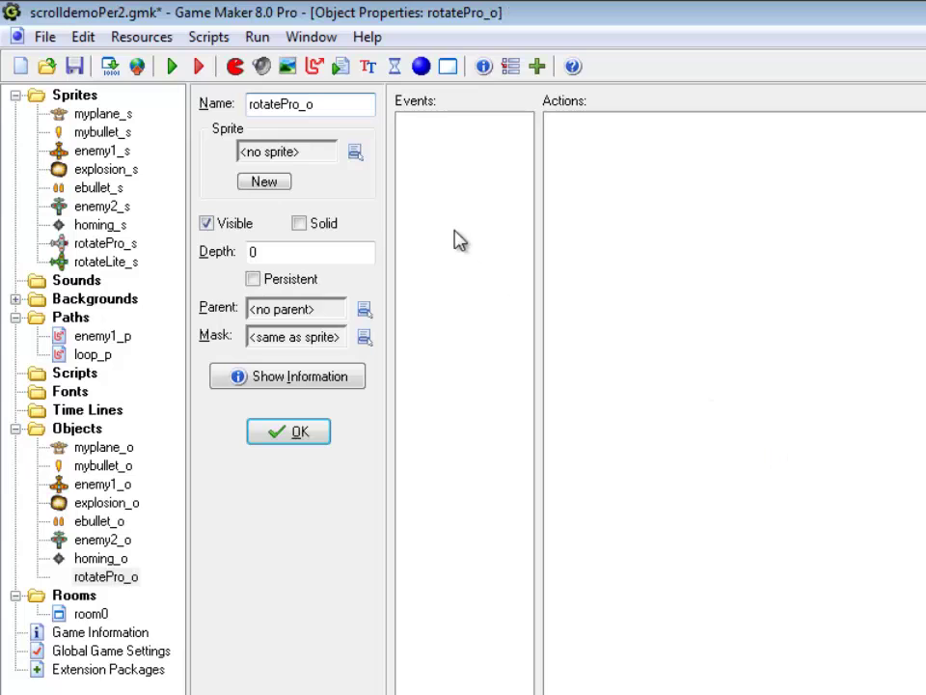
{"action": "left_click", "coordinate": [355, 151]}
{"action": "left_click", "coordinate": [425, 346]}
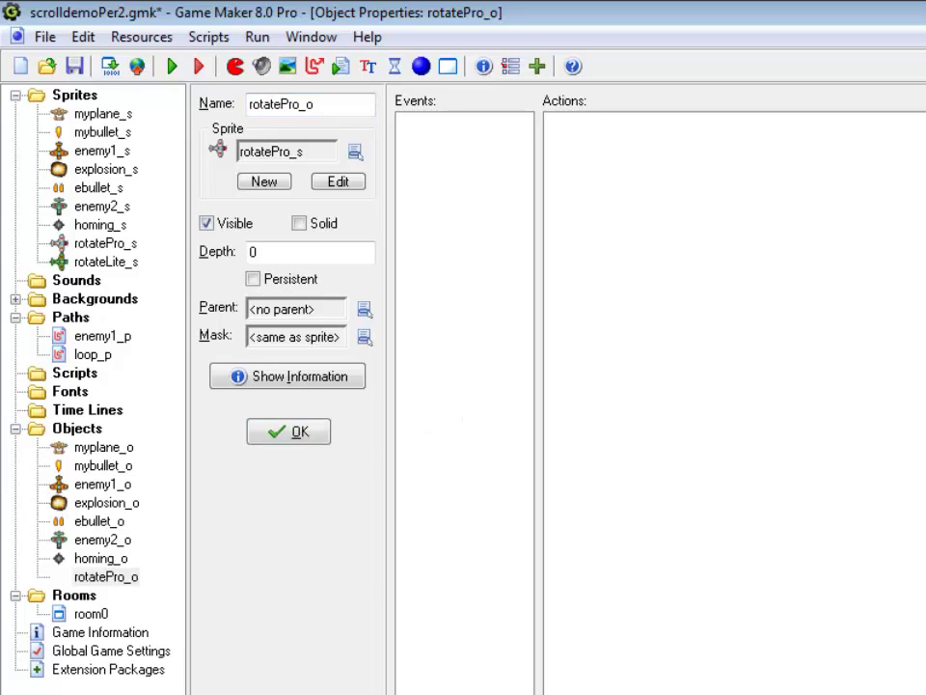
- Add a Create event to rotatePro_o with a Set Path action
{"action": "left_click", "coordinate": [490, 620]}
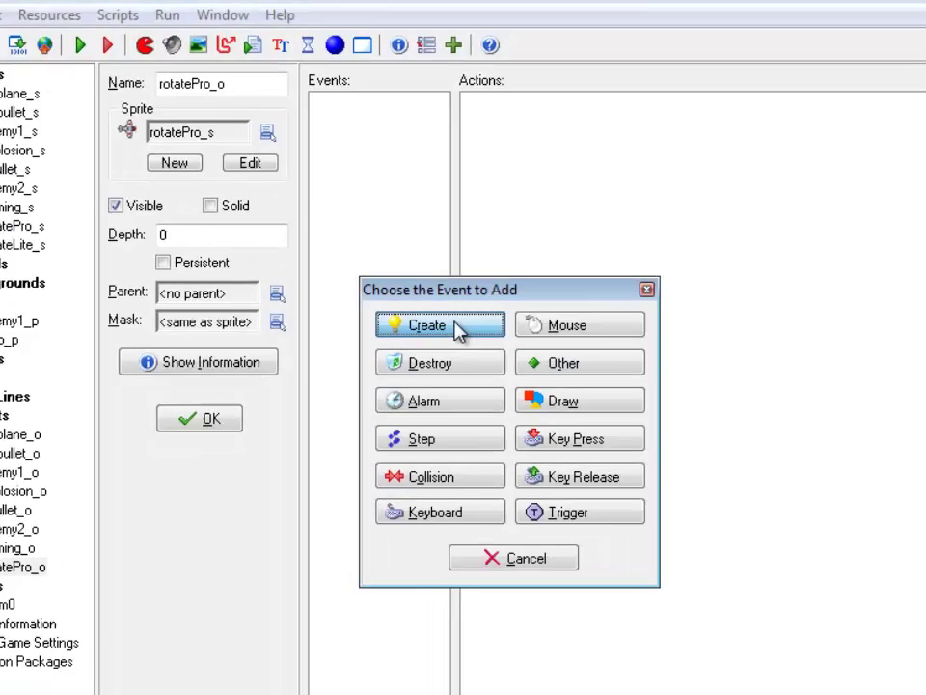
{"action": "left_click", "coordinate": [458, 329]}
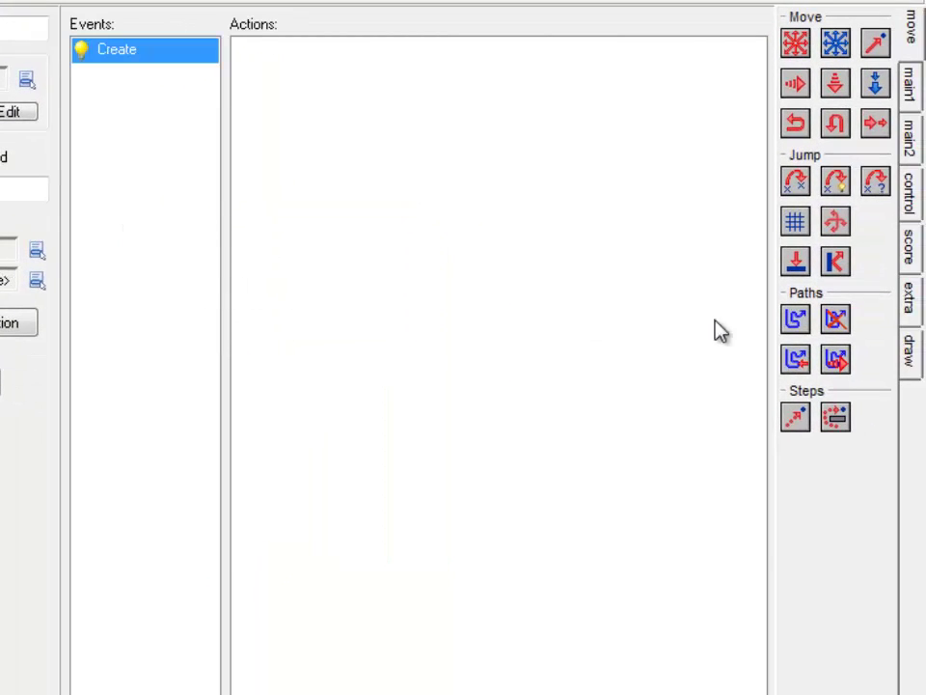
{"action": "left_click_drag", "start_coordinate": [795, 318], "coordinate": [486, 469]}
- Configure the path action to follow loop_p at speed 3, continue from here at the end, and stay relative
{"action": "left_click", "coordinate": [695, 326]}
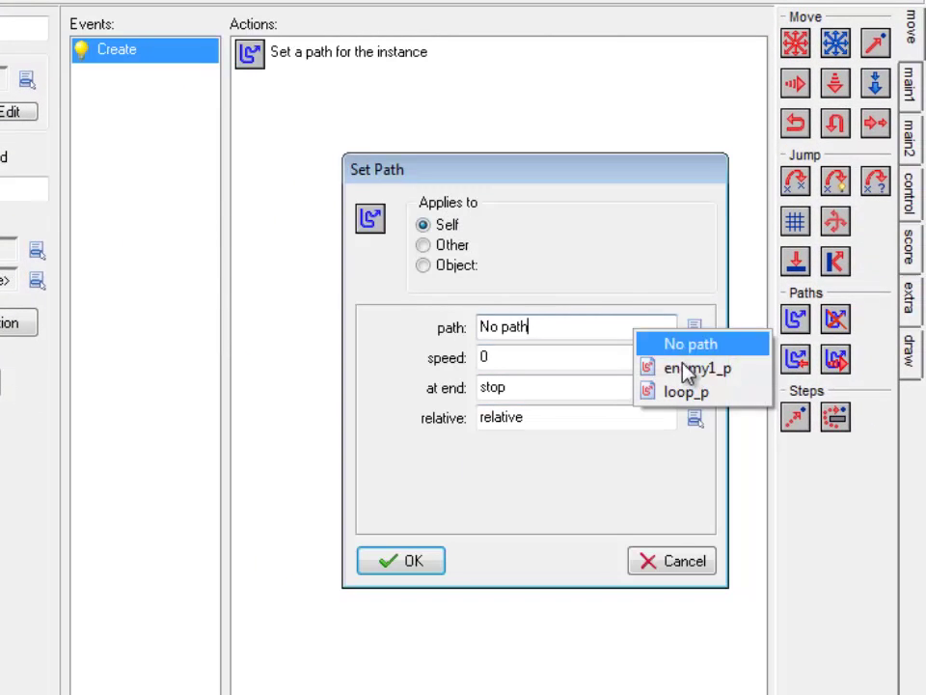
{"action": "left_click", "coordinate": [699, 393]}
{"action": "key", "text": "Tab"}
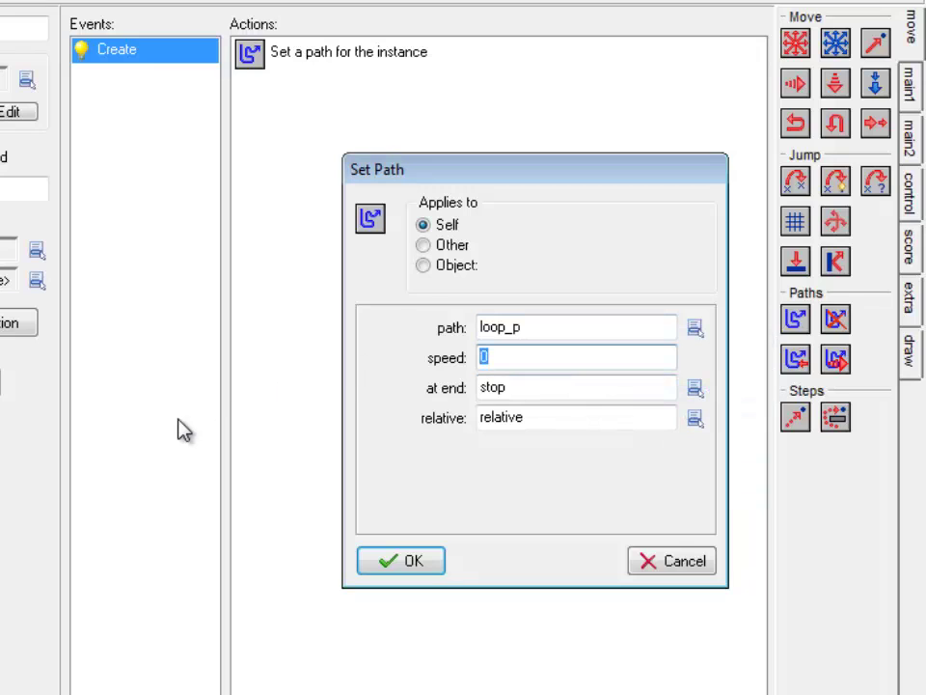
{"action": "type", "text": "3"}
{"action": "left_click", "coordinate": [694, 387]}
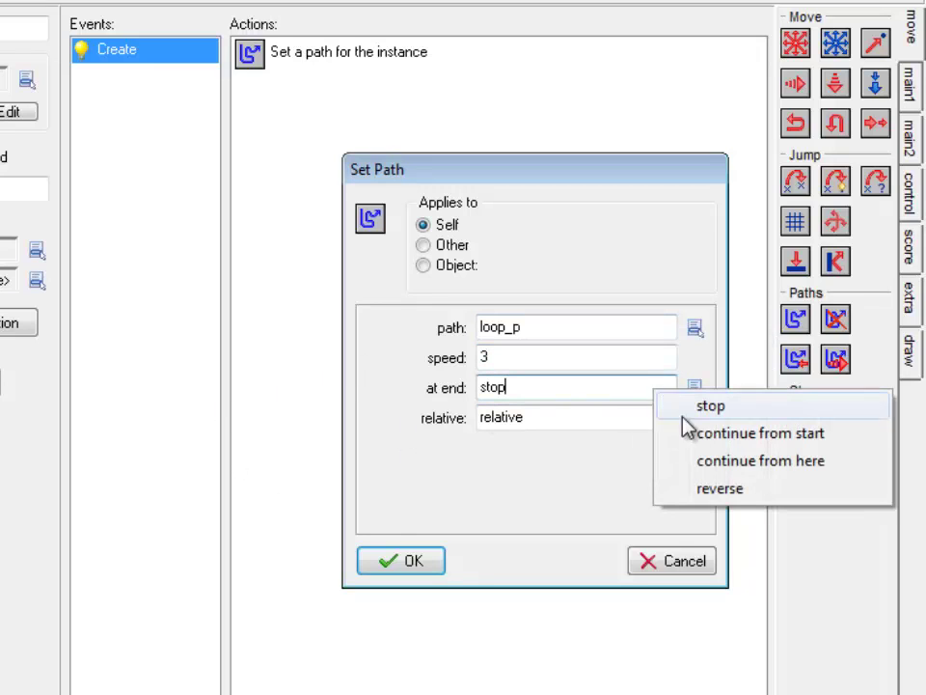
{"action": "left_click", "coordinate": [730, 465]}
{"action": "left_click", "coordinate": [584, 418]}
{"action": "left_click", "coordinate": [424, 563]}
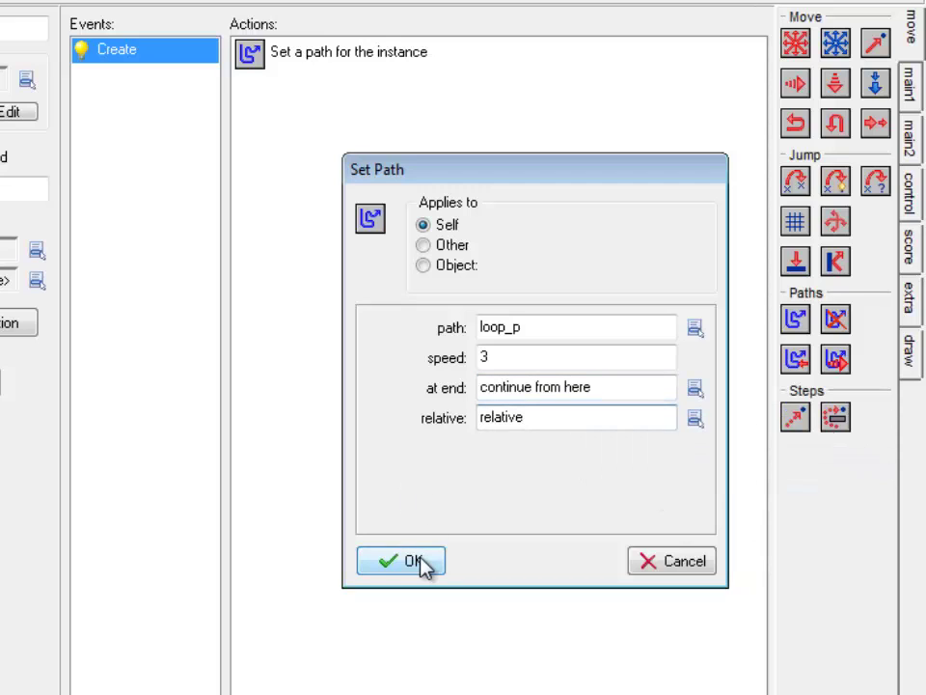
{"action": "left_click", "coordinate": [422, 561]}
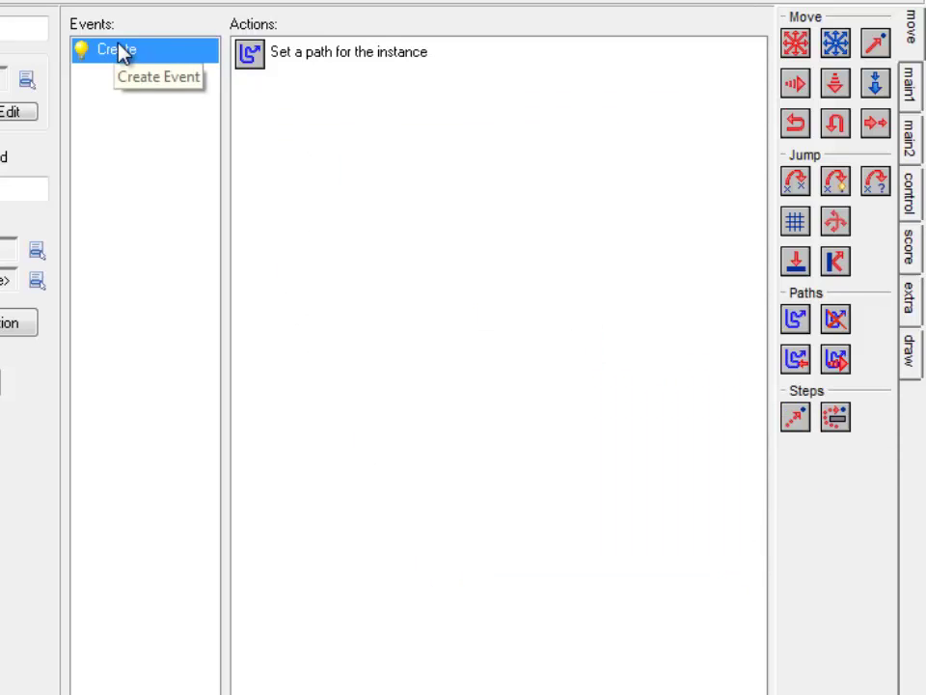
{"action": "left_click", "coordinate": [439, 63]}
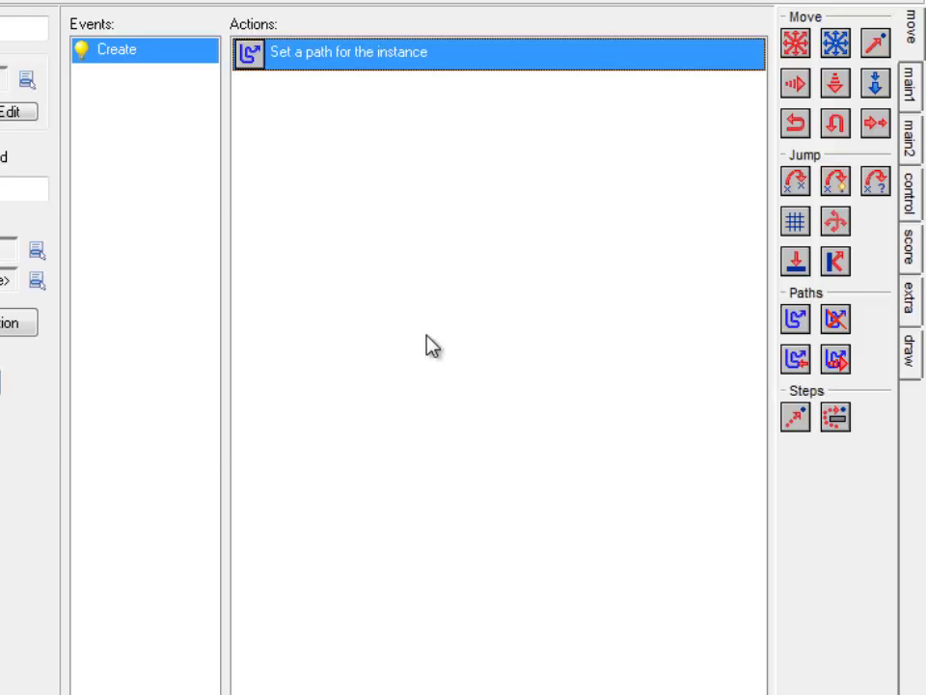
- Add a Step event to rotatePro_o with a Transform Sprite action whose angle is set to direction
{"action": "left_click", "coordinate": [192, 691]}
{"action": "left_click", "coordinate": [223, 416]}
{"action": "left_click", "coordinate": [281, 416]}
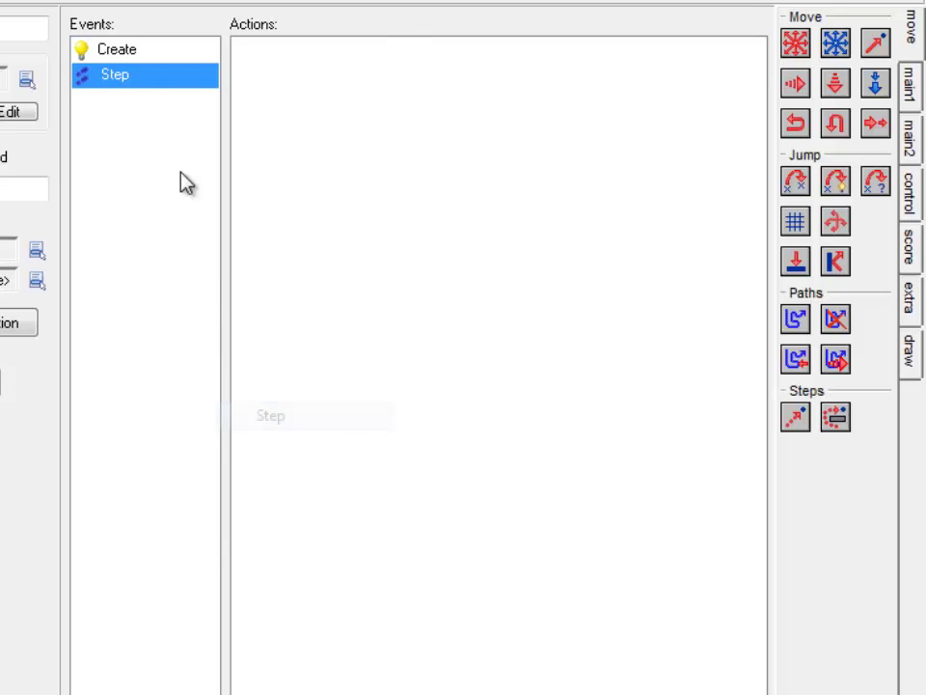
{"action": "left_click", "coordinate": [913, 89]}
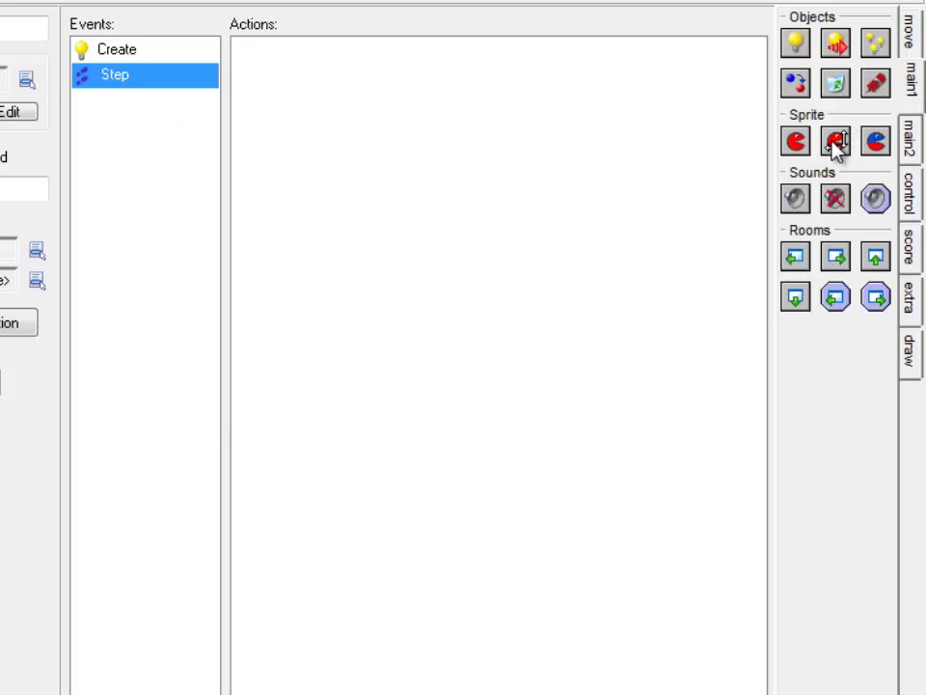
{"action": "left_click_drag", "start_coordinate": [835, 144], "coordinate": [374, 155]}
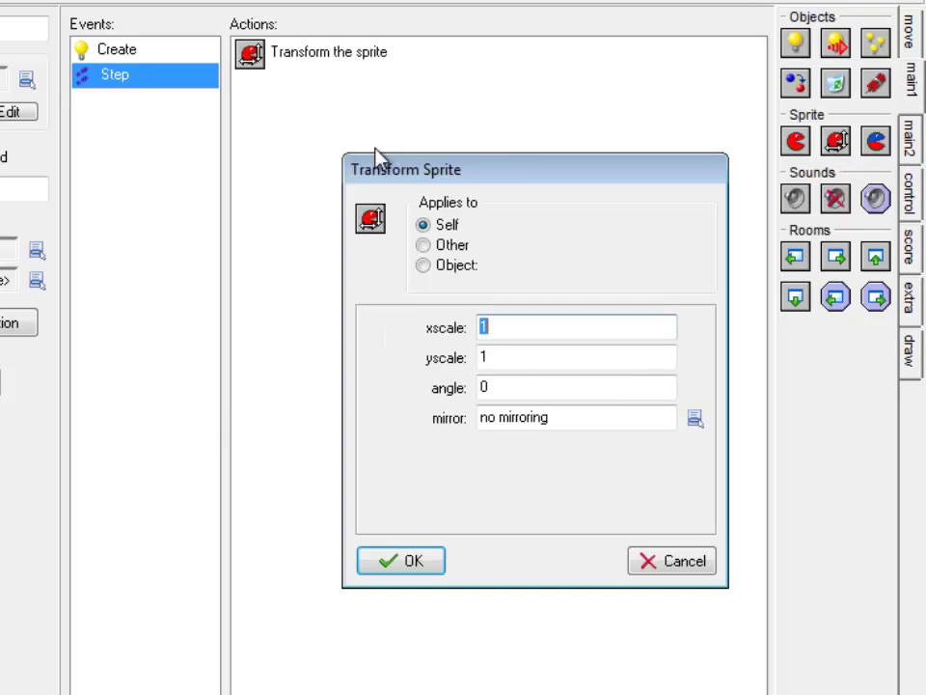
{"action": "double_click", "coordinate": [479, 389]}
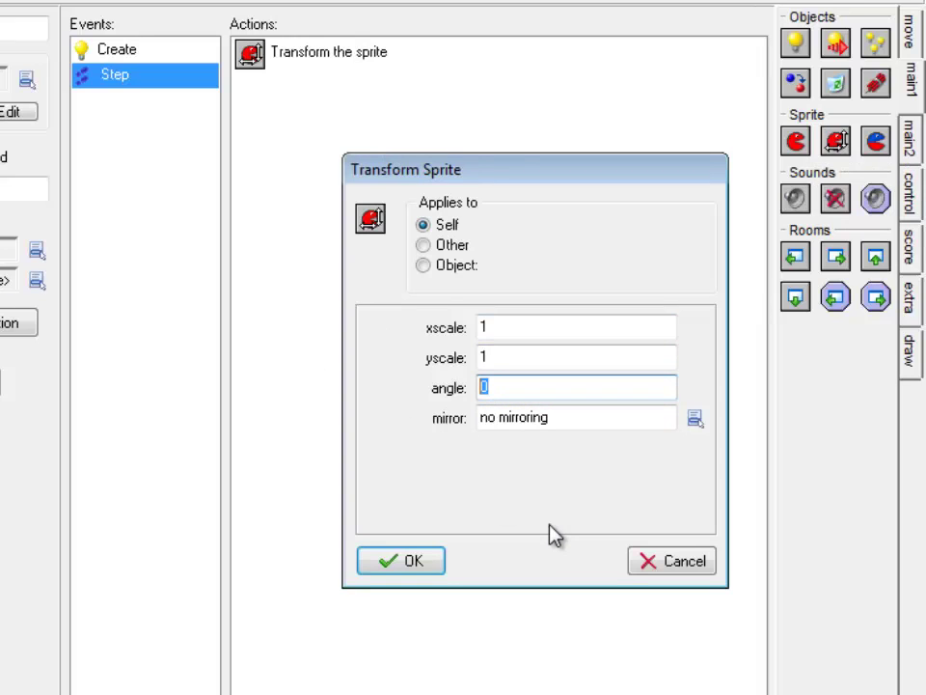
{"action": "type", "text": "direction"}
{"action": "left_click", "coordinate": [418, 565]}
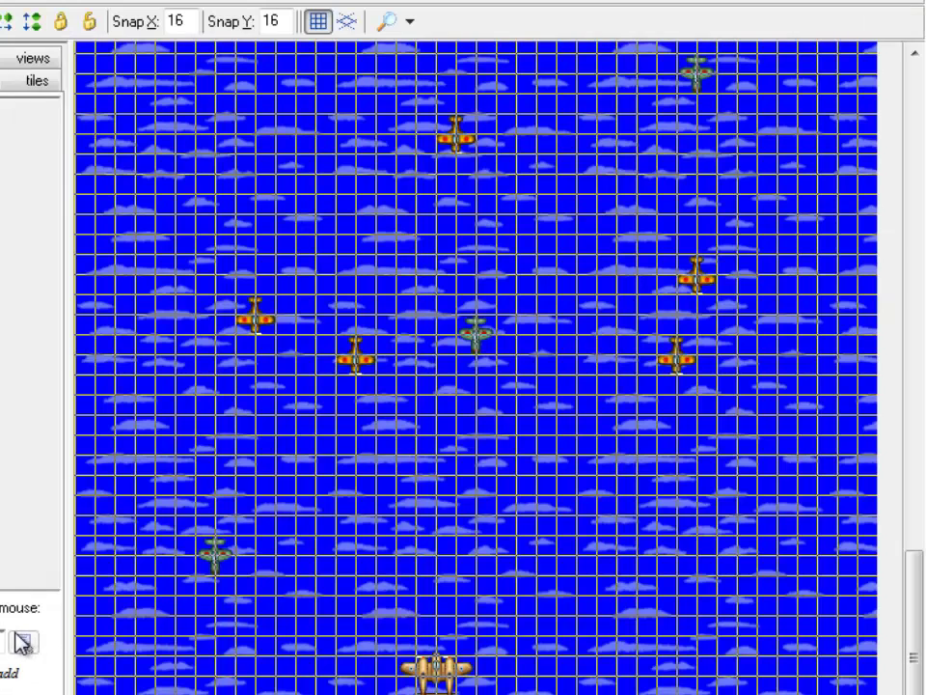
- Place a rotatePro_o instance in the room just above and to the right of the player's plane, and test-run the game
{"action": "left_click", "coordinate": [22, 641]}
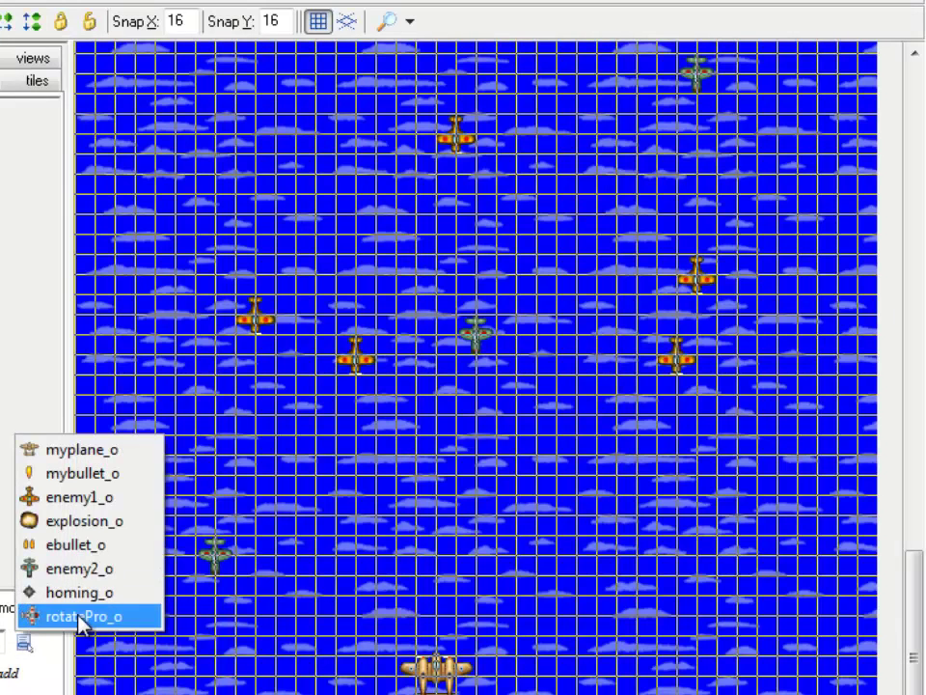
{"action": "left_click", "coordinate": [77, 614]}
{"action": "left_click", "coordinate": [519, 555]}
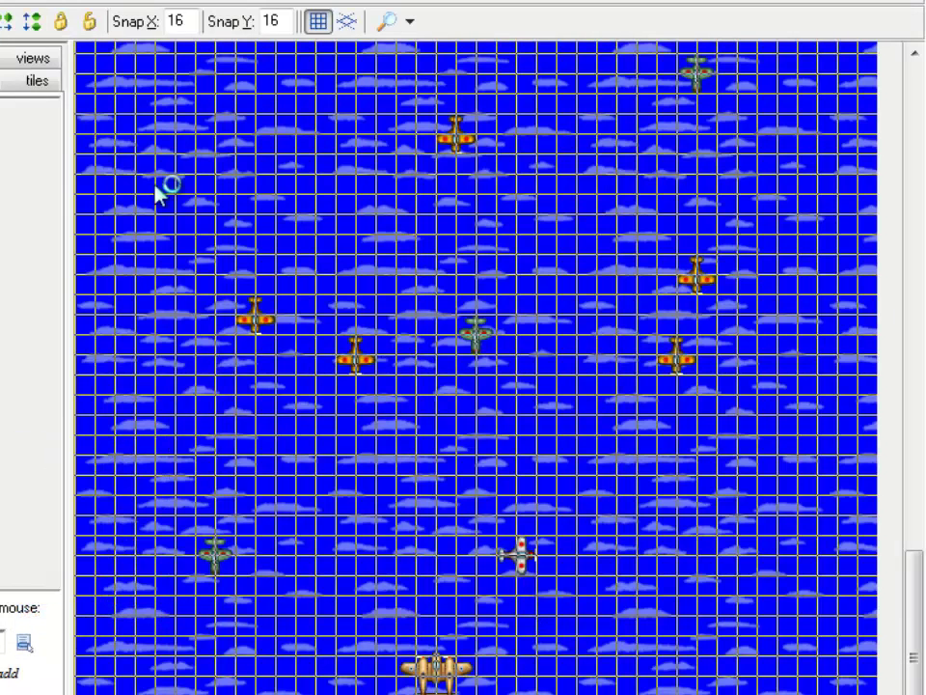
{"action": "key", "text": "F5"}
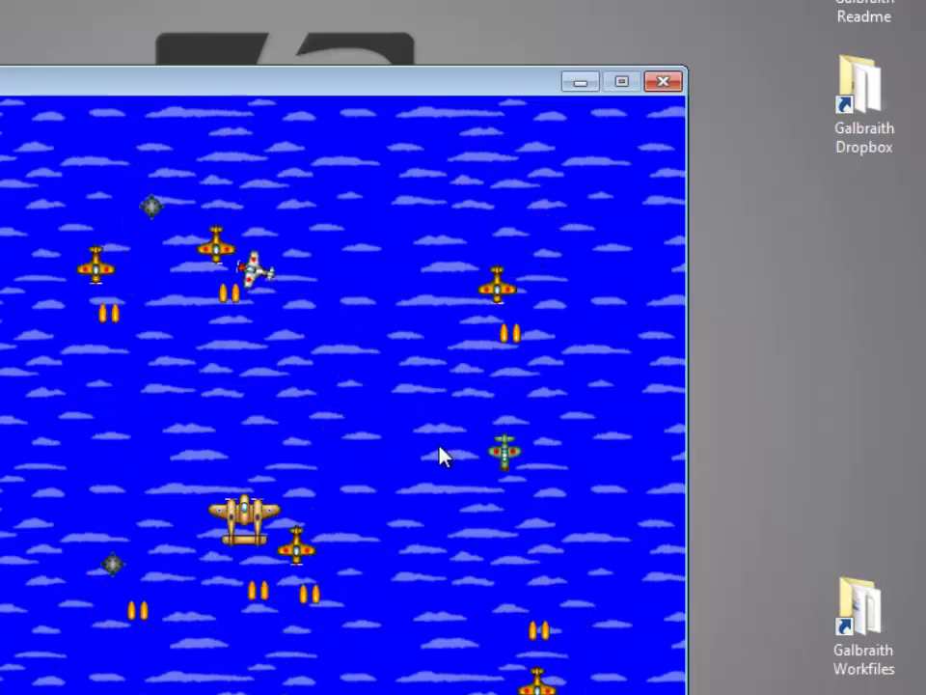
{"action": "left_click", "coordinate": [664, 83]}
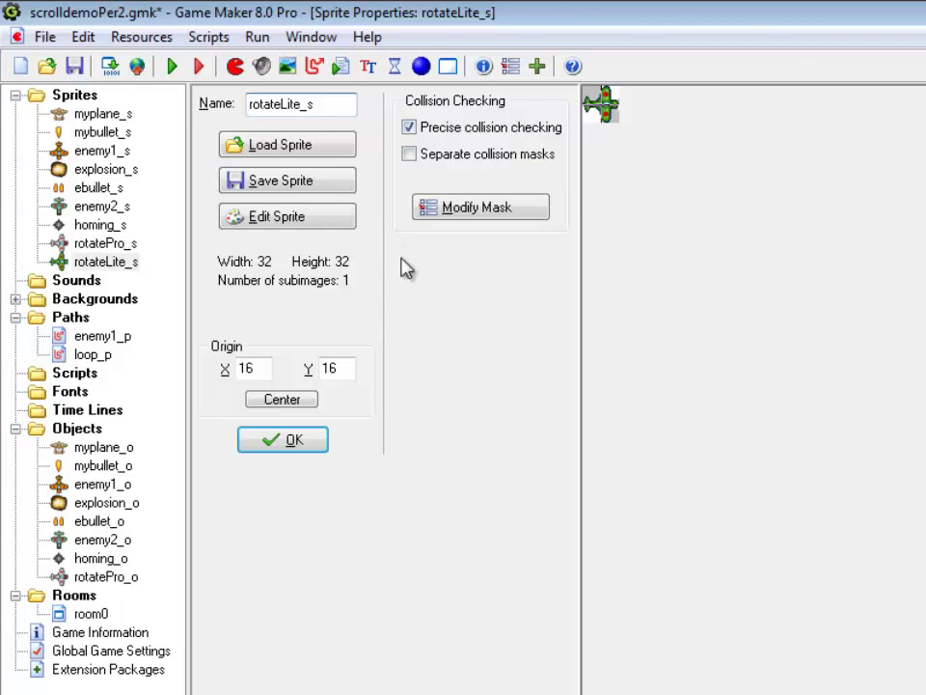
- Generate a 36-frame counter-clockwise rotation sequence over 360 degrees for rotateLite_s, check the frames, and accept the edited sprite
{"action": "left_click", "coordinate": [283, 215]}
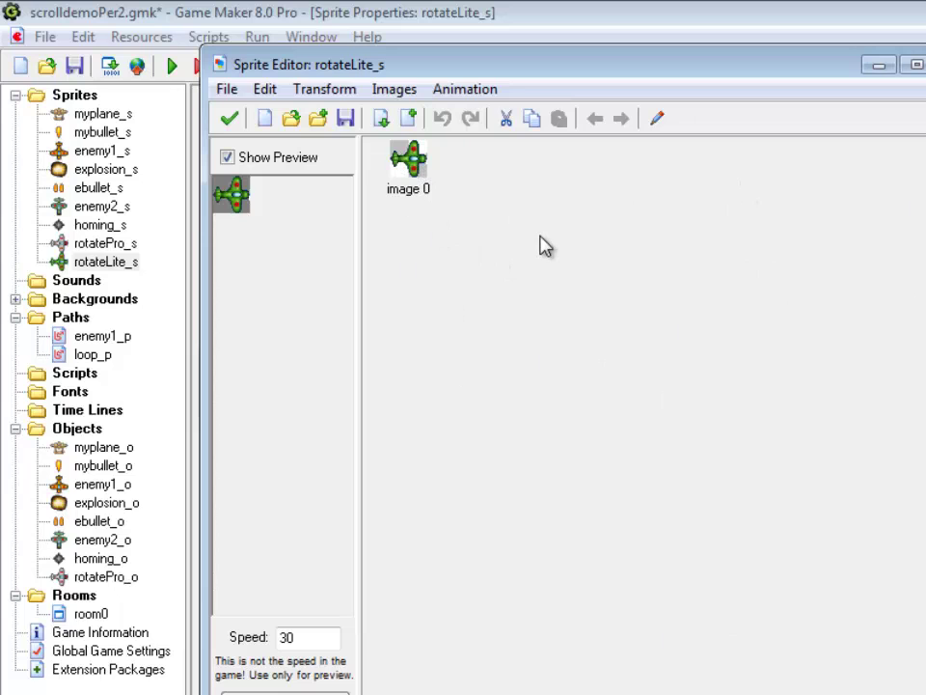
{"action": "left_click", "coordinate": [445, 90]}
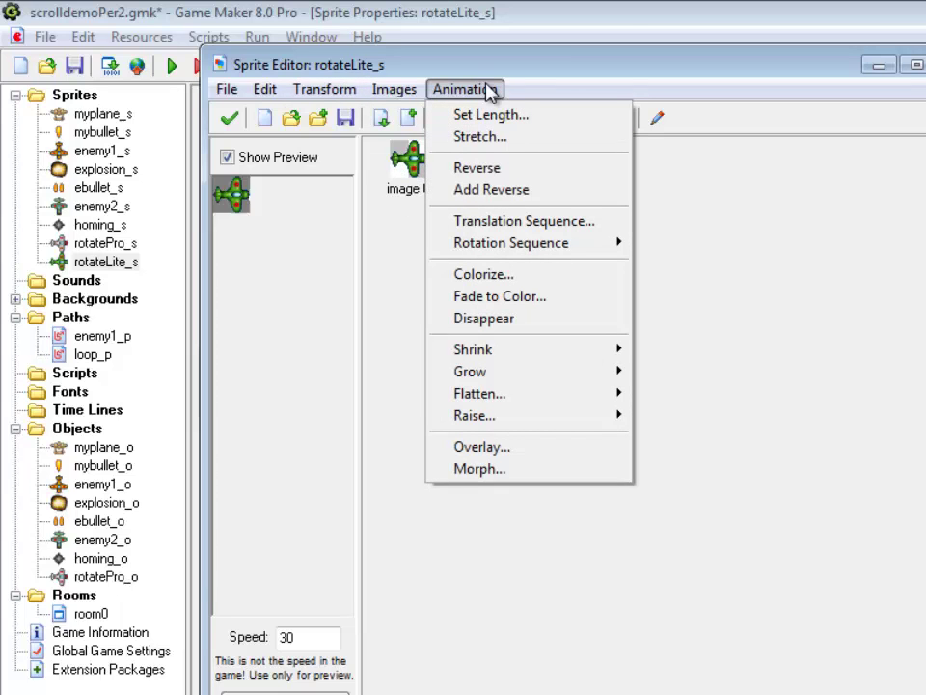
{"action": "mouse_move", "coordinate": [538, 253]}
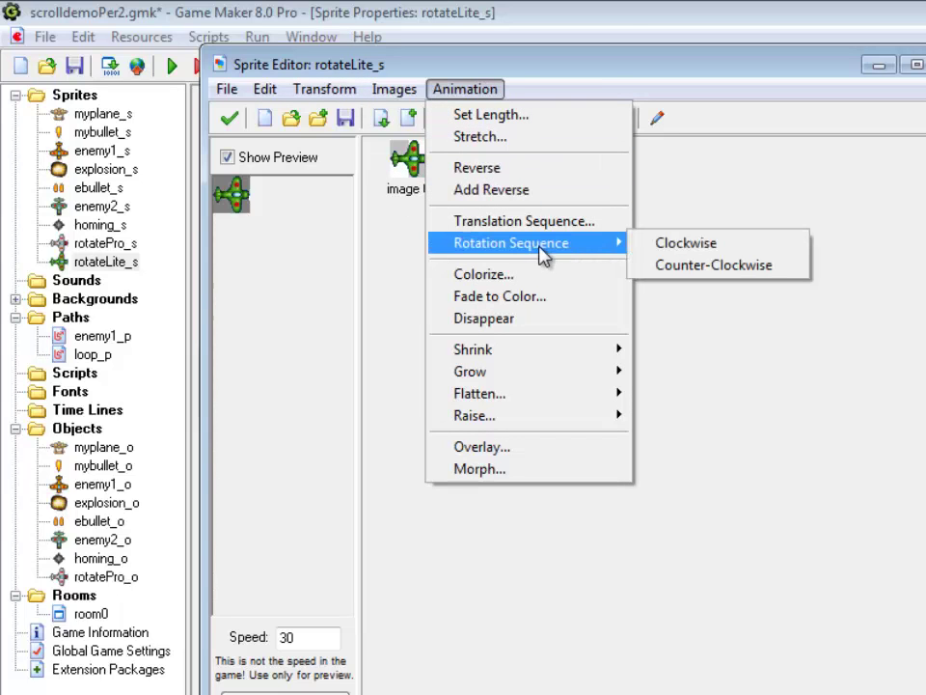
{"action": "left_click", "coordinate": [705, 266]}
{"action": "left_click_drag", "start_coordinate": [628, 382], "coordinate": [810, 331]}
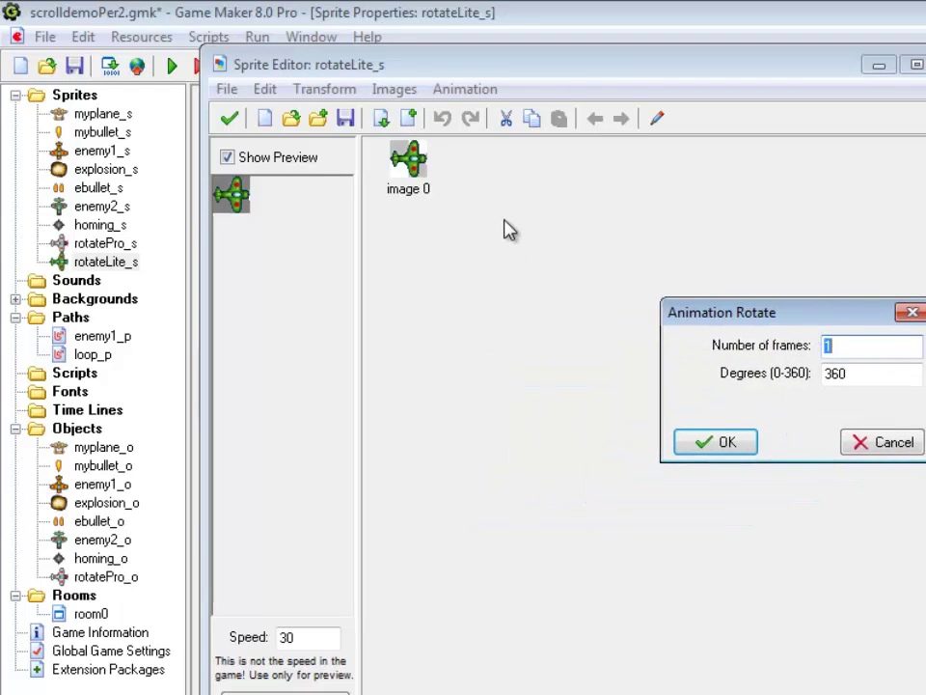
{"action": "left_click", "coordinate": [722, 443]}
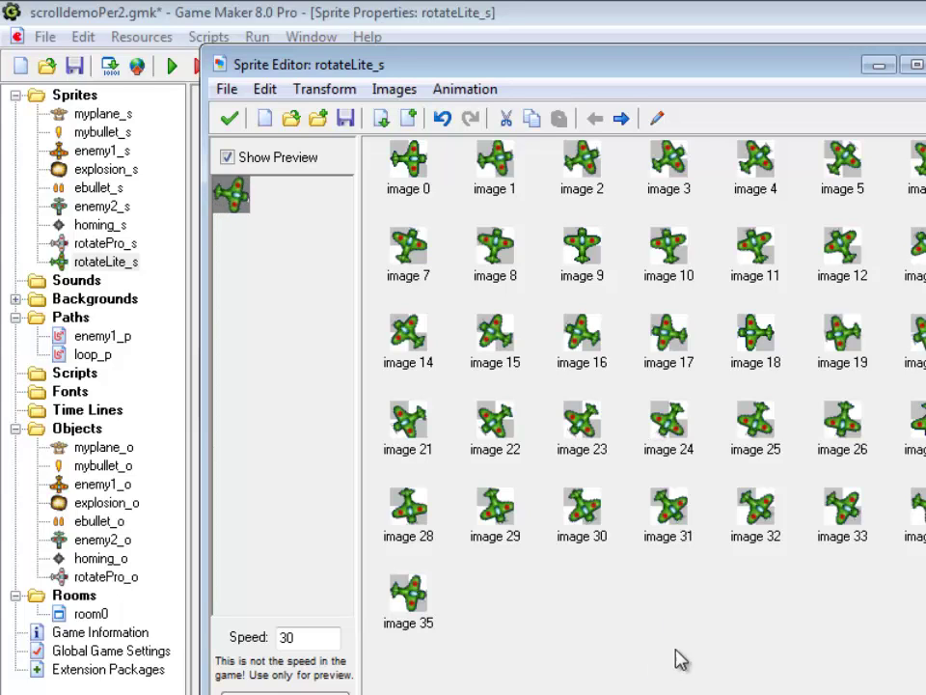
{"action": "left_click", "coordinate": [582, 249]}
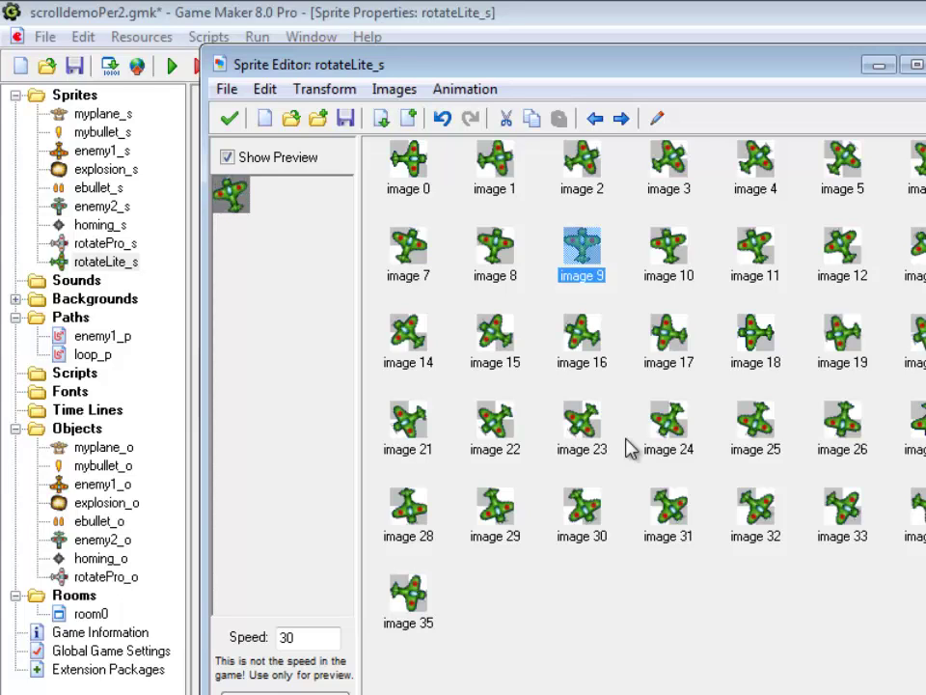
{"action": "left_click", "coordinate": [762, 352]}
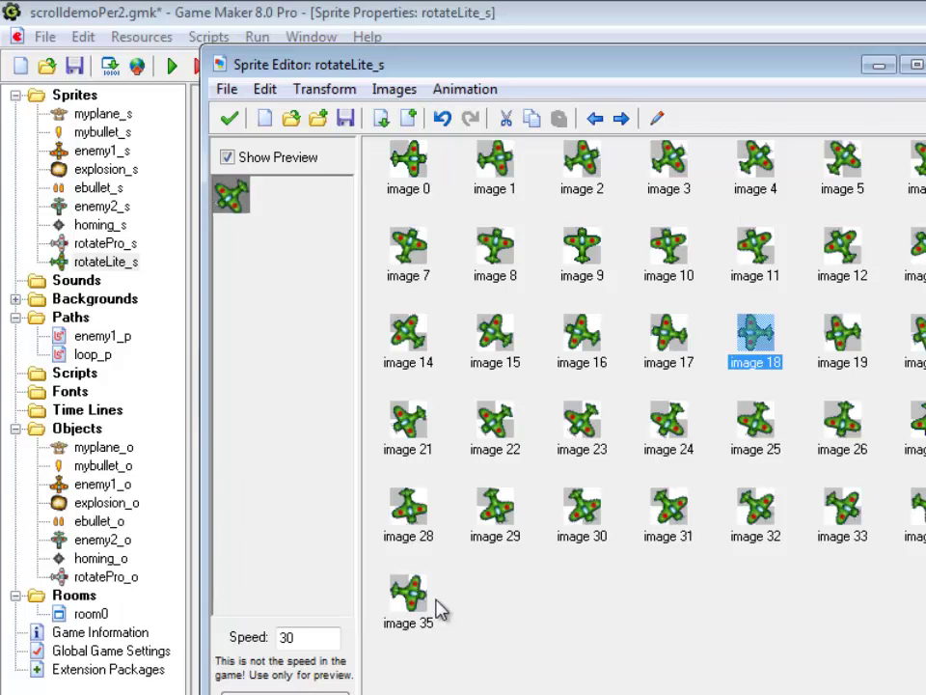
{"action": "left_click", "coordinate": [228, 117]}
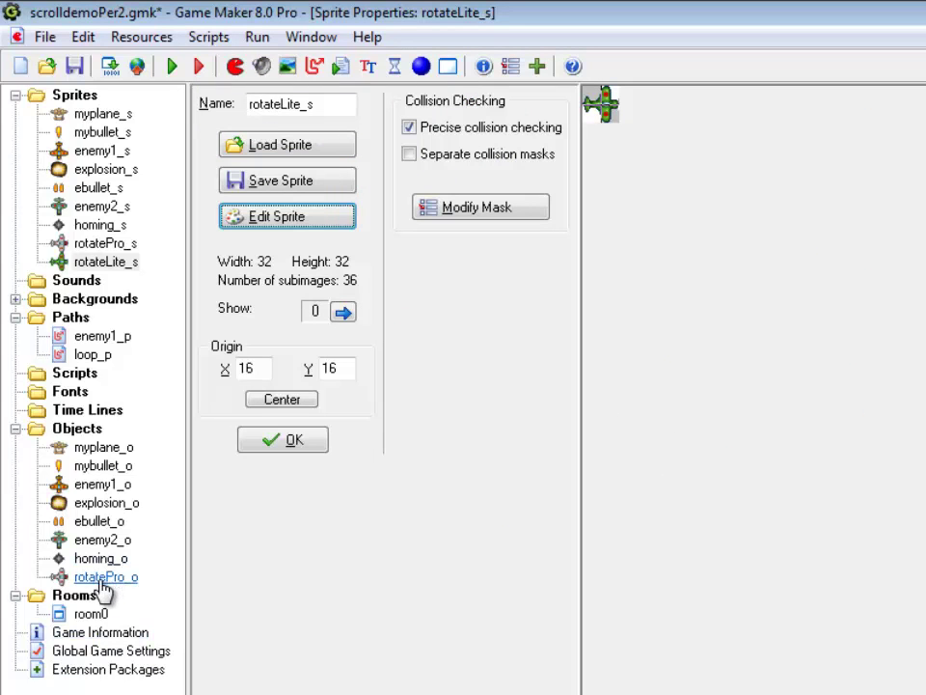
- Create a new object named rotateLite_o and assign it the rotateLite_s sprite
{"action": "right_click", "coordinate": [87, 431]}
{"action": "left_click", "coordinate": [92, 439]}
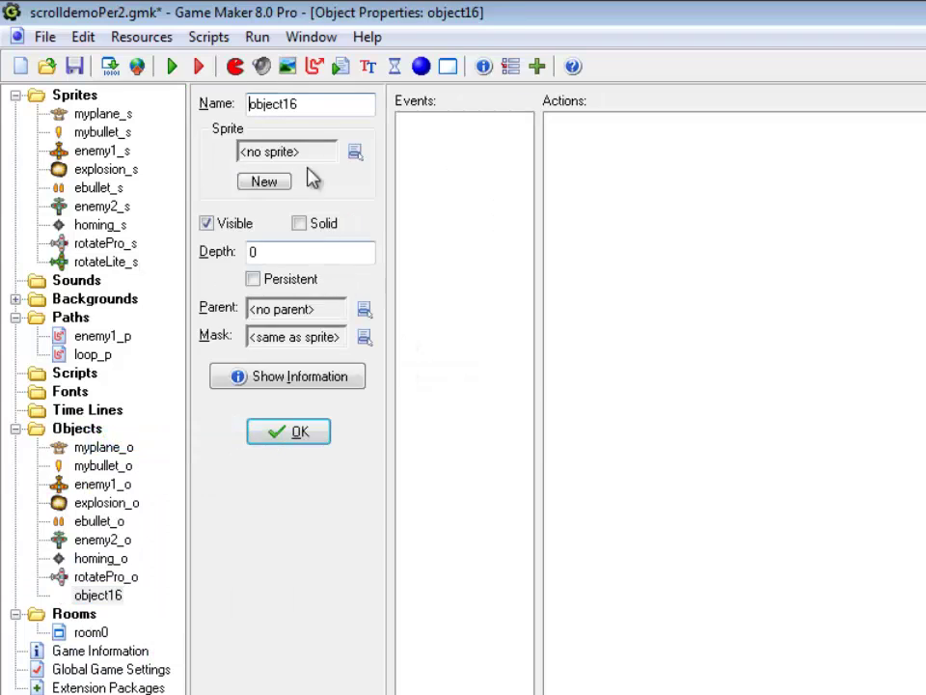
{"action": "double_click", "coordinate": [325, 104]}
{"action": "type", "text": "rotat"}
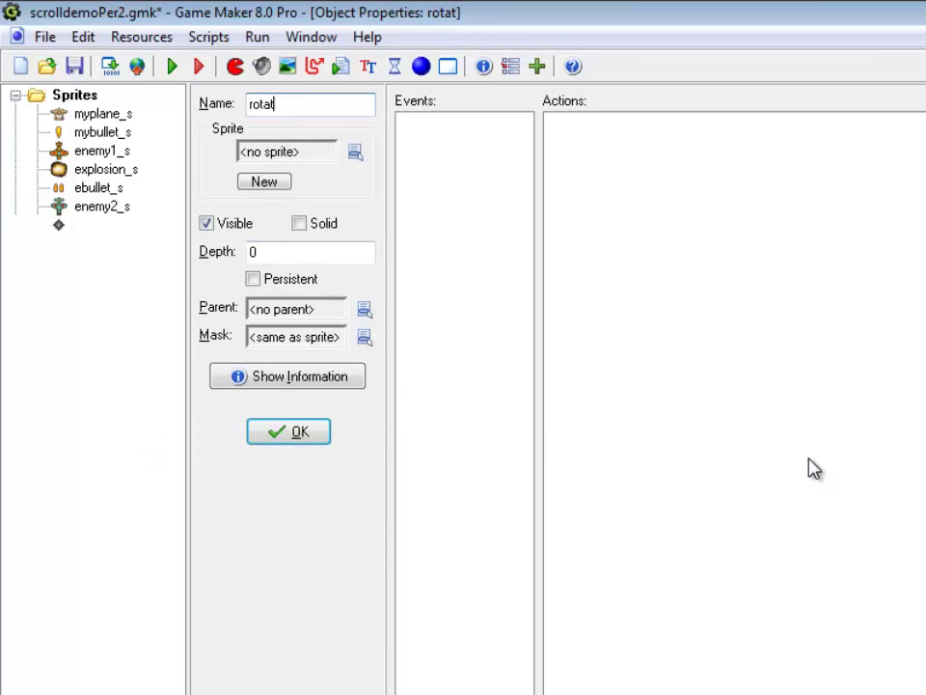
{"action": "type", "text": "eLite_o"}
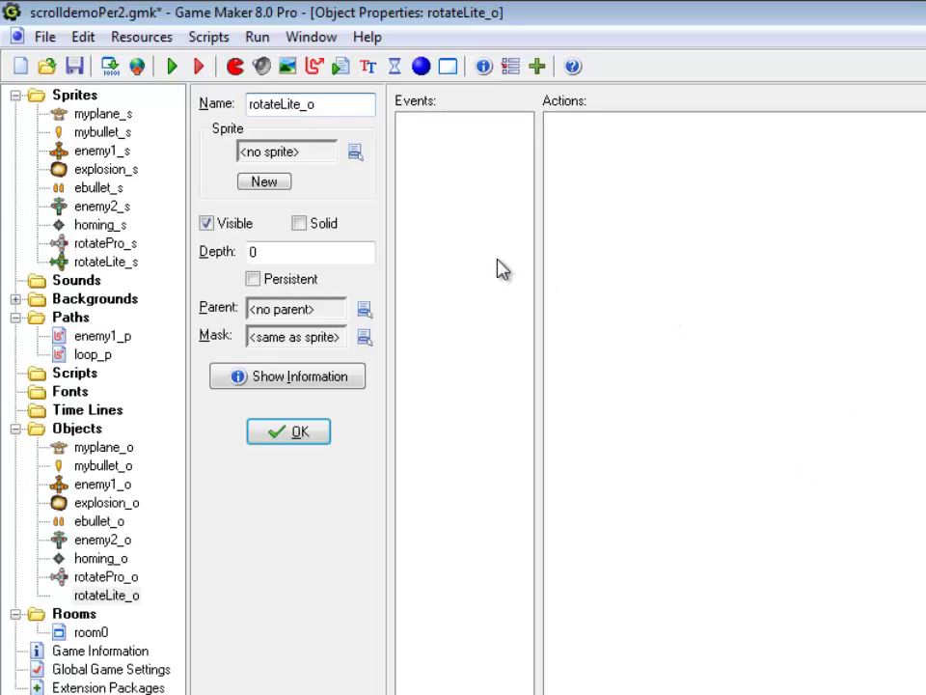
{"action": "left_click", "coordinate": [355, 151]}
{"action": "left_click", "coordinate": [414, 371]}
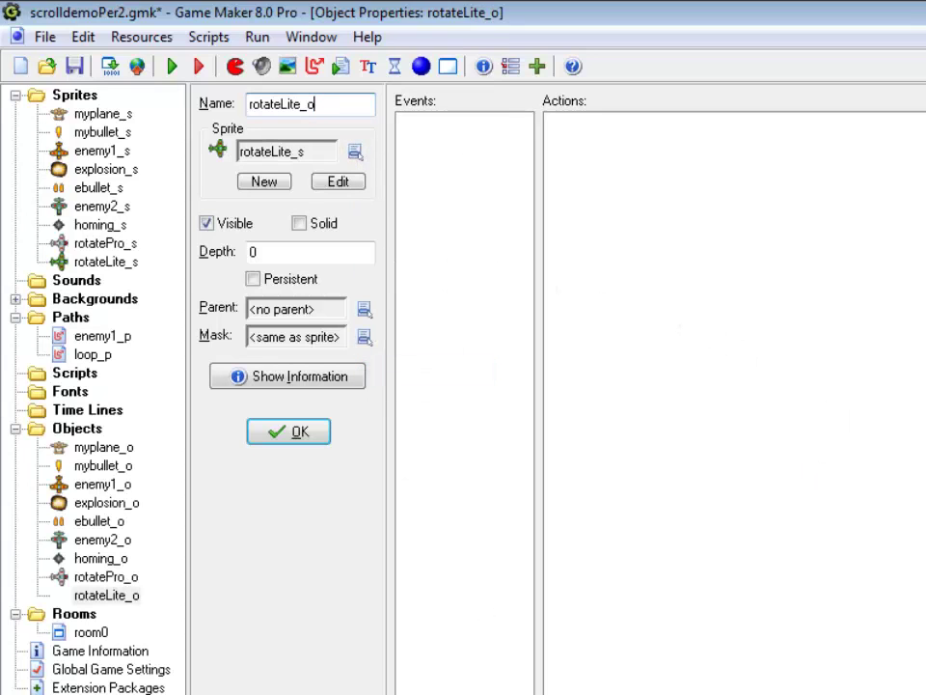
- Add a Create event to rotateLite_o with a relative Set Path action following loop_p at speed 3, continuing from here at the end
{"action": "left_click", "coordinate": [507, 339]}
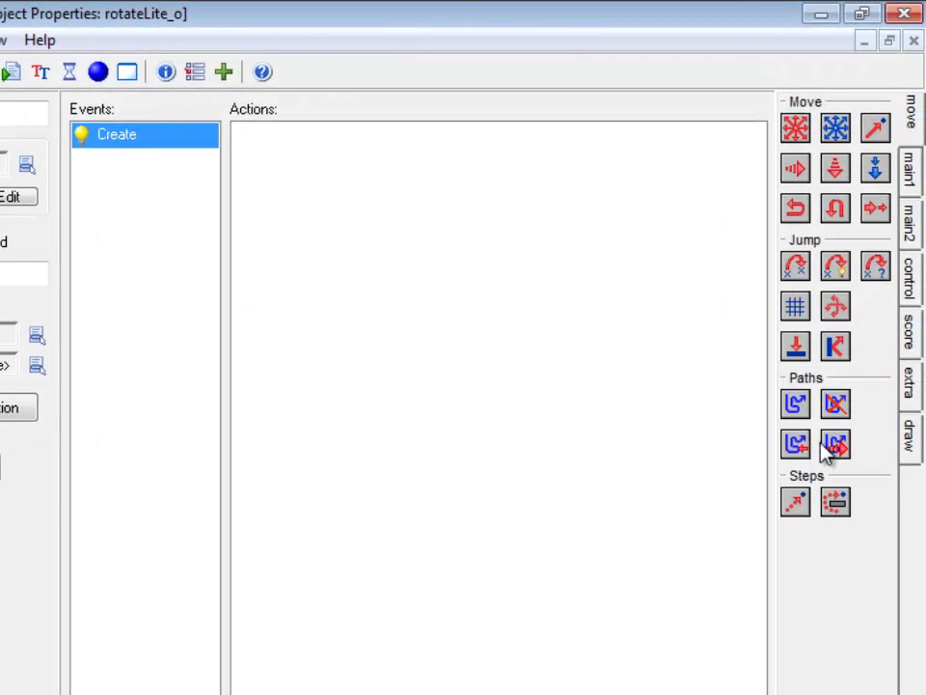
{"action": "left_click_drag", "start_coordinate": [795, 403], "coordinate": [386, 164]}
{"action": "left_click", "coordinate": [695, 411]}
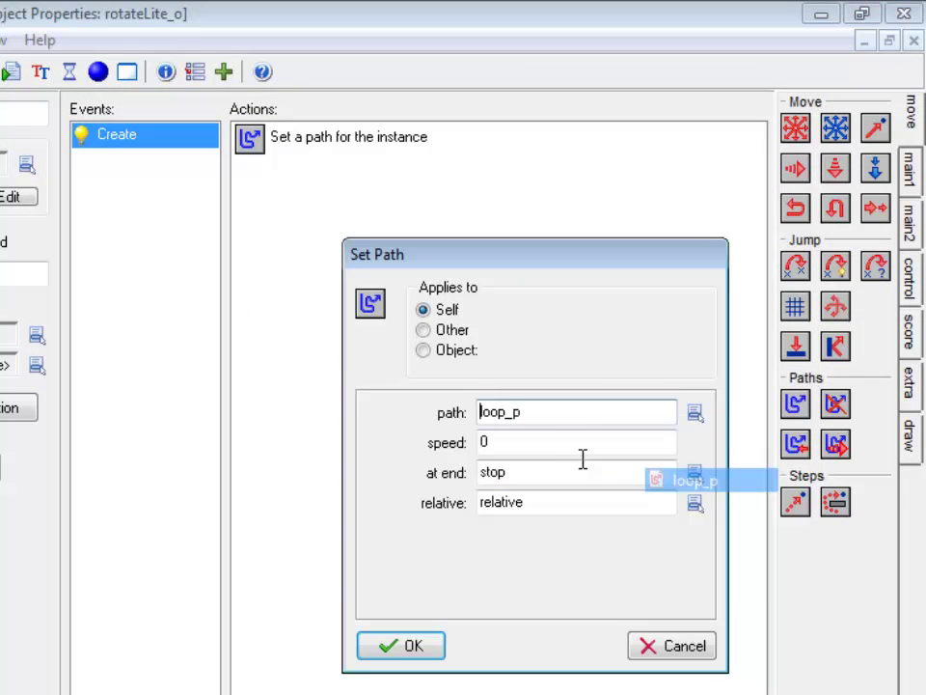
{"action": "key", "text": "Tab"}
{"action": "type", "text": "3"}
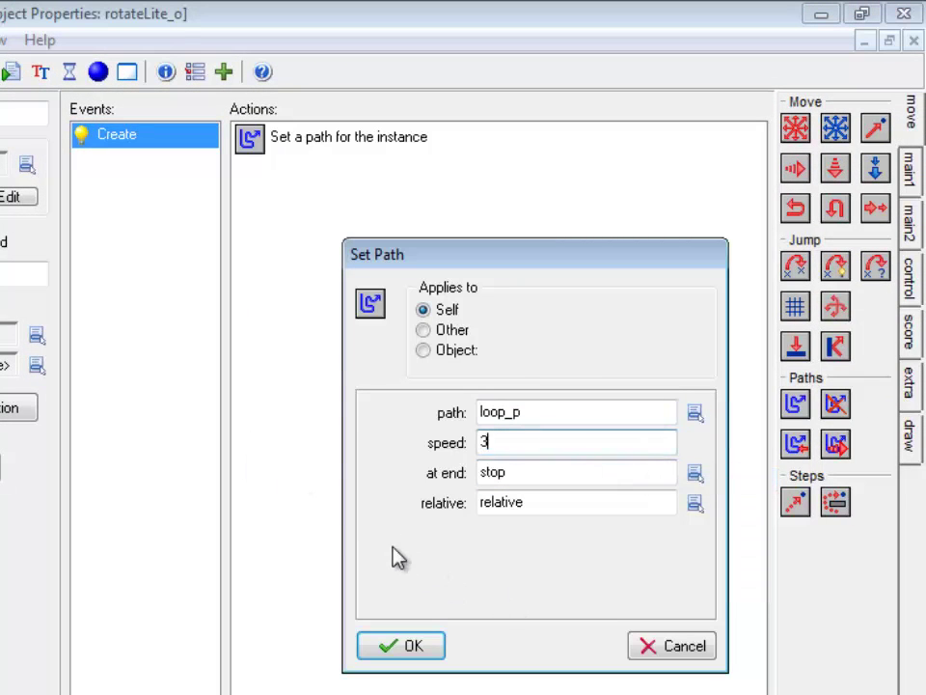
{"action": "left_click", "coordinate": [562, 474]}
{"action": "left_click", "coordinate": [613, 548]}
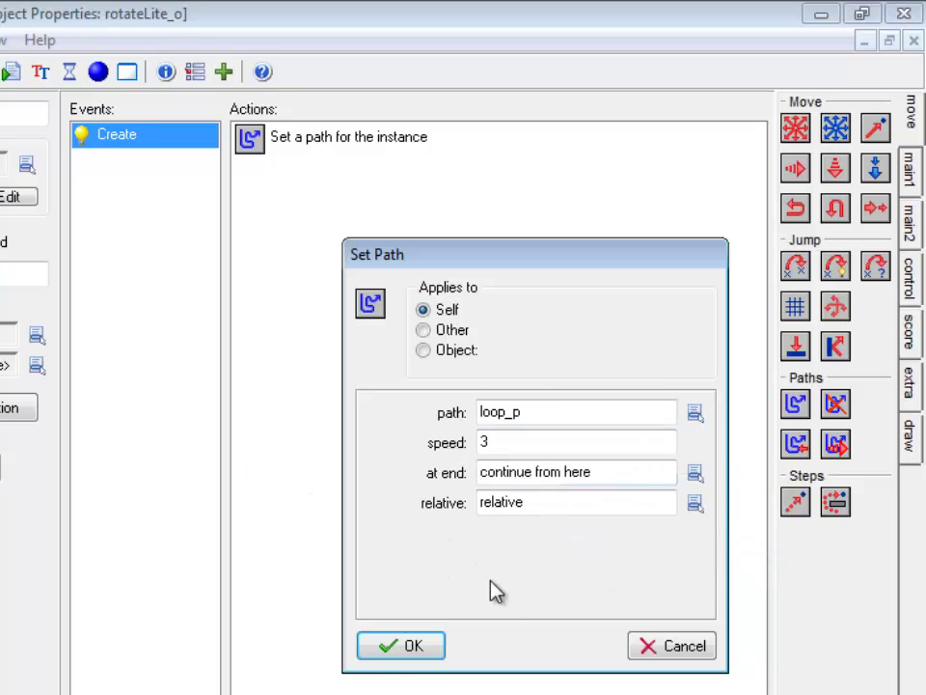
{"action": "left_click", "coordinate": [407, 645]}
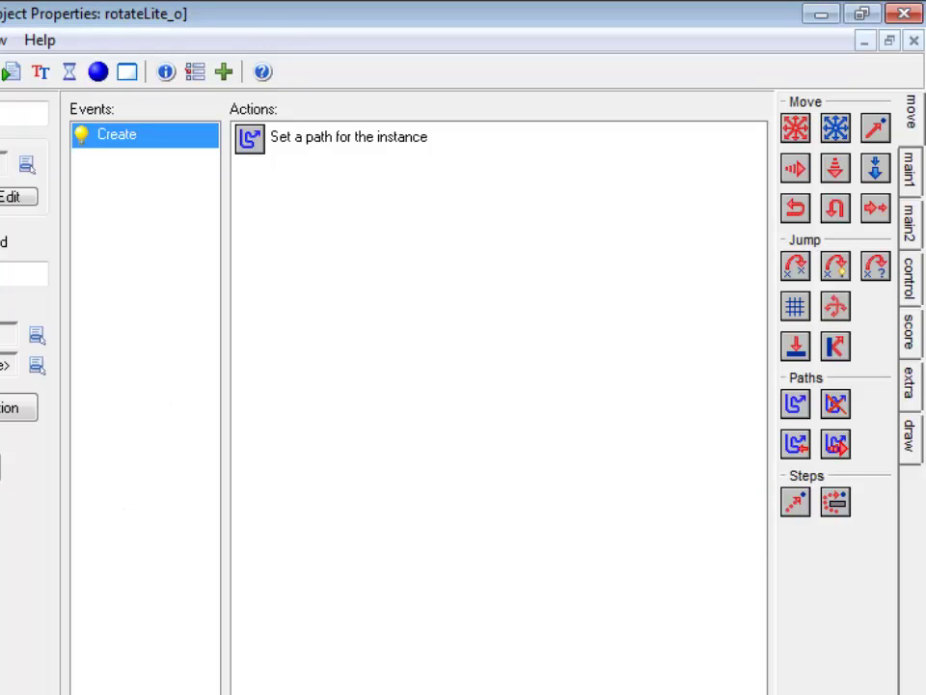
- Add a Step event to rotateLite_o with a Change Sprite action using rotateLite_s, subimage direction/10 and speed 0
{"action": "left_click", "coordinate": [208, 489]}
{"action": "left_click", "coordinate": [248, 508]}
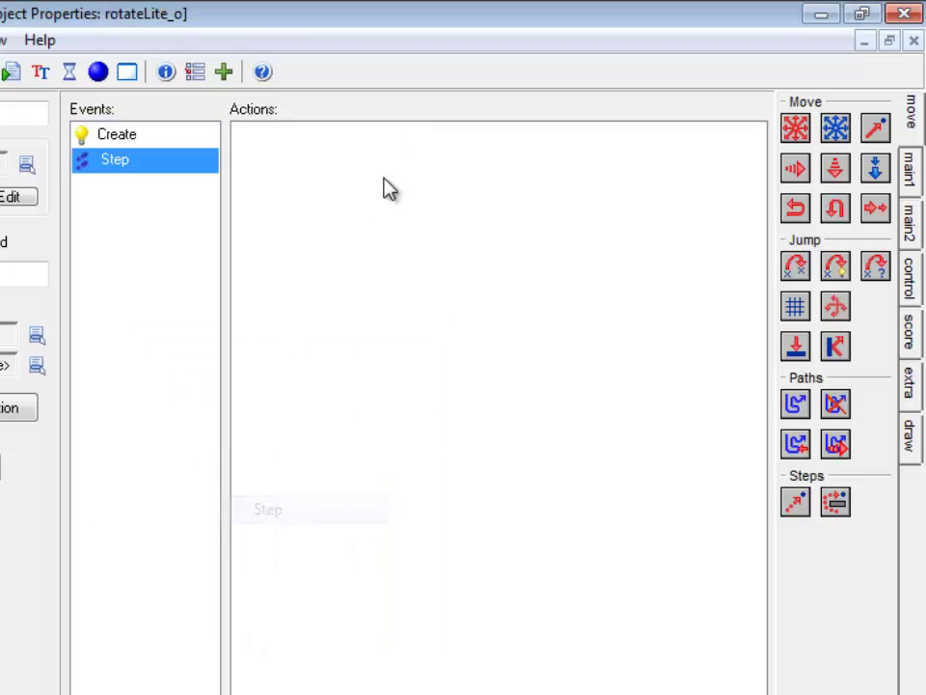
{"action": "left_click", "coordinate": [910, 159]}
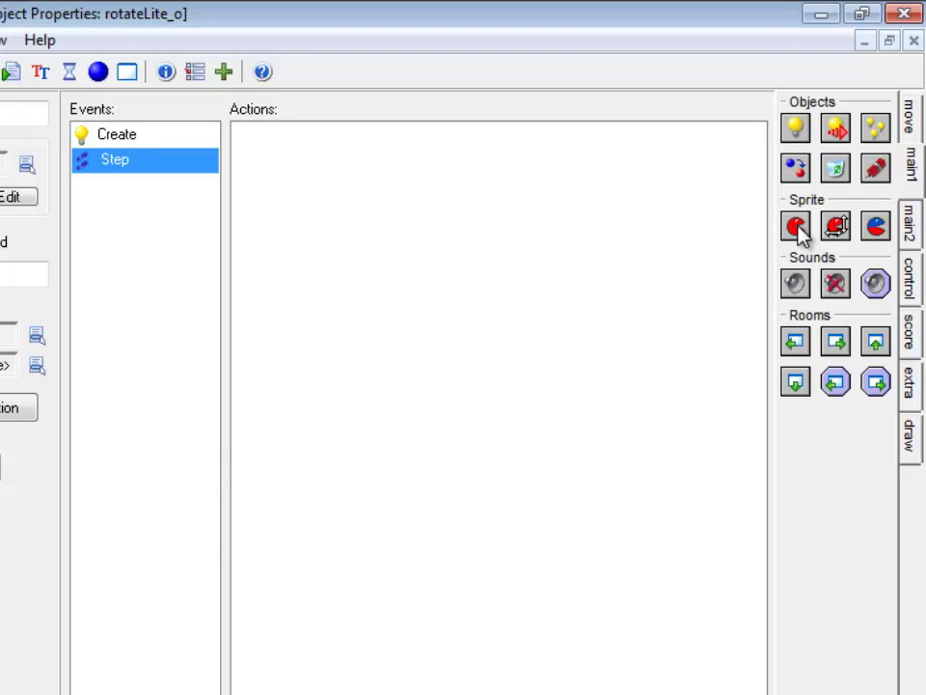
{"action": "left_click_drag", "start_coordinate": [798, 234], "coordinate": [481, 240]}
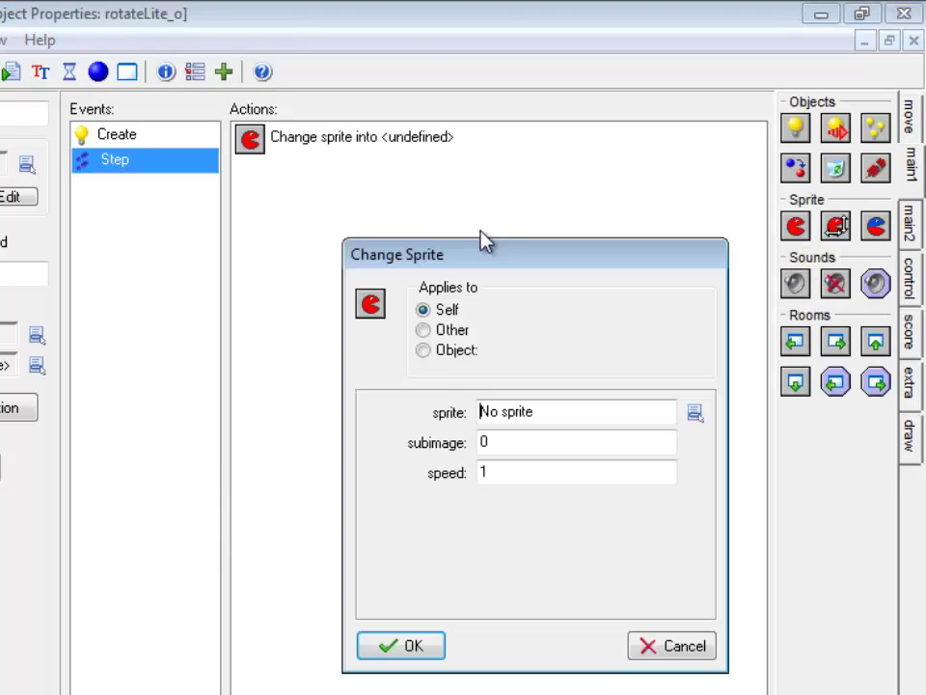
{"action": "left_click", "coordinate": [617, 417]}
{"action": "left_click", "coordinate": [711, 657]}
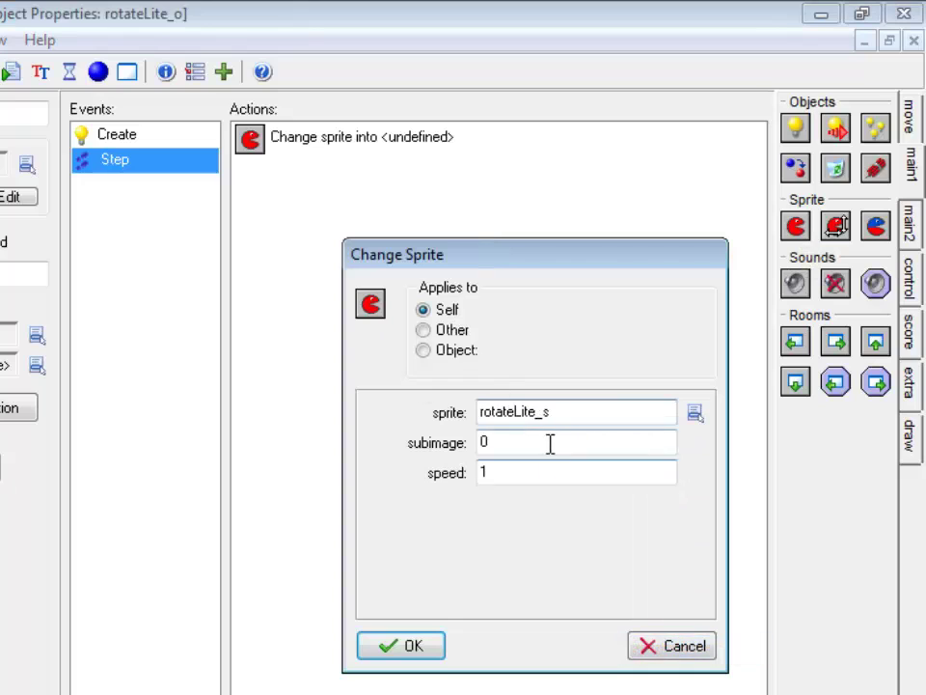
{"action": "double_click", "coordinate": [521, 474]}
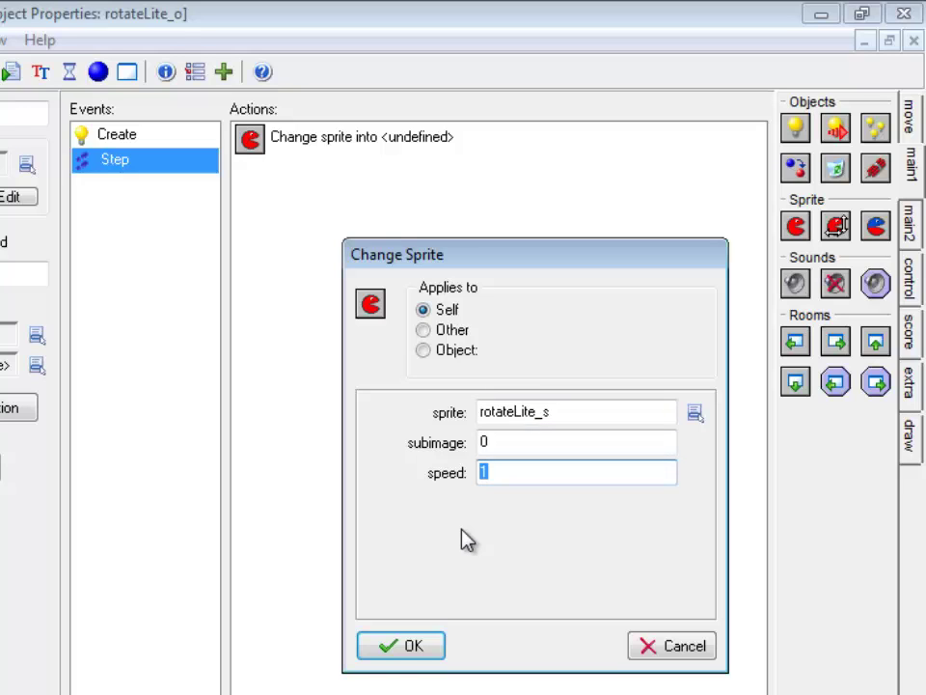
{"action": "type", "text": "0"}
{"action": "double_click", "coordinate": [486, 442]}
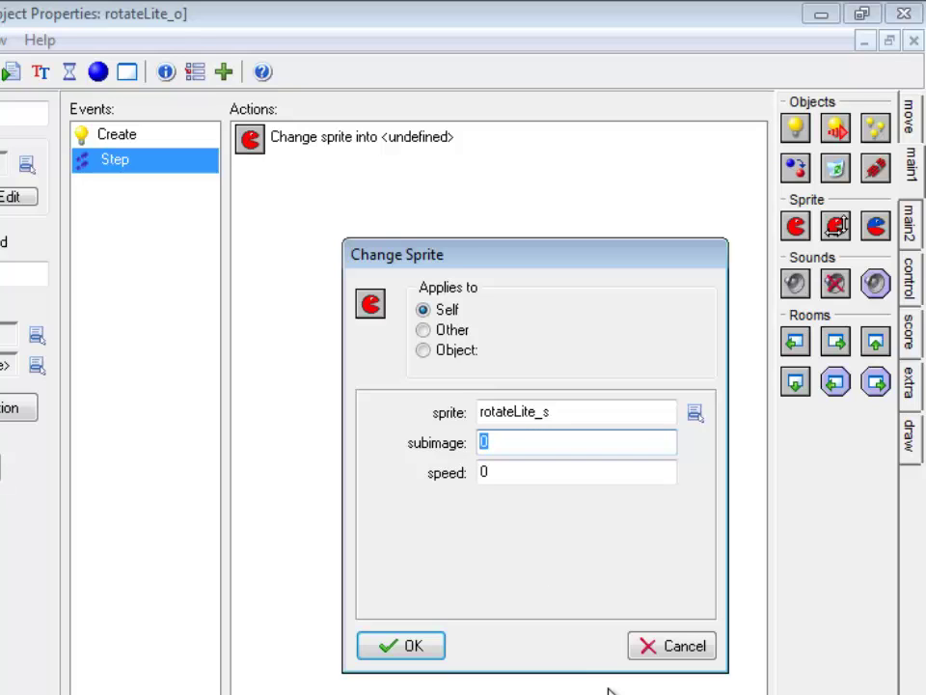
{"action": "type", "text": "direction/10"}
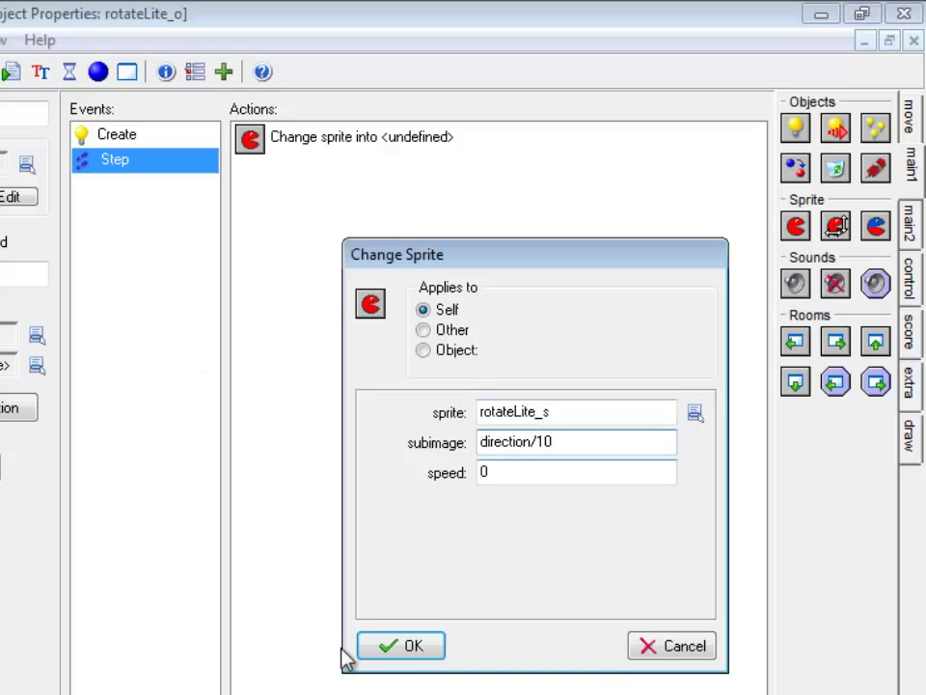
{"action": "left_click", "coordinate": [401, 645]}
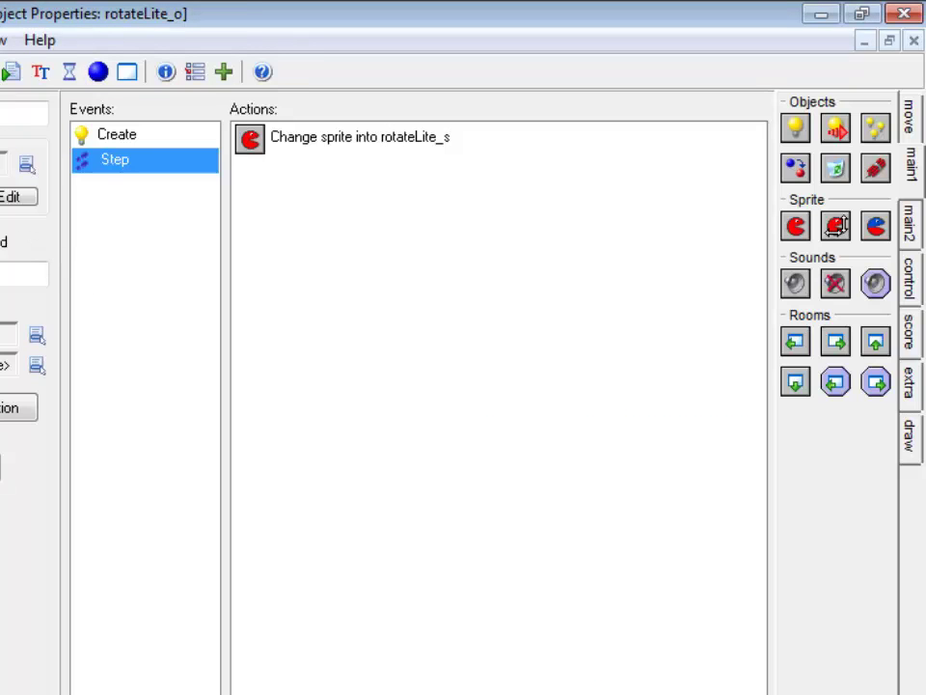
- Place a rotateLite_o instance in room0 between the lower enemy2_o and rotatePro_o planes, and test-run the game
{"action": "left_click", "coordinate": [119, 683]}
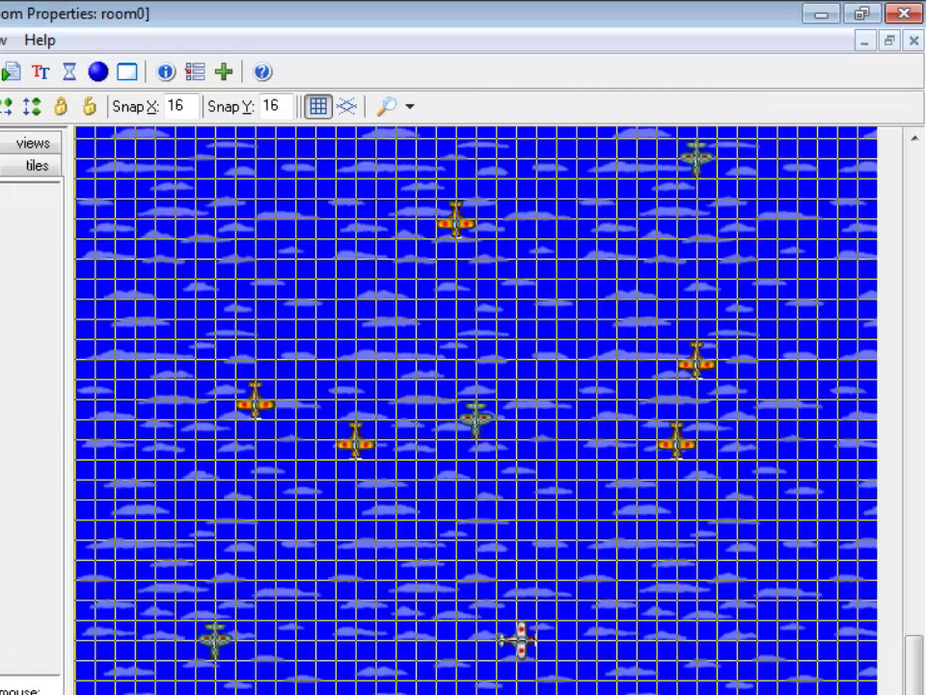
{"action": "left_click", "coordinate": [119, 687]}
{"action": "left_click", "coordinate": [87, 691]}
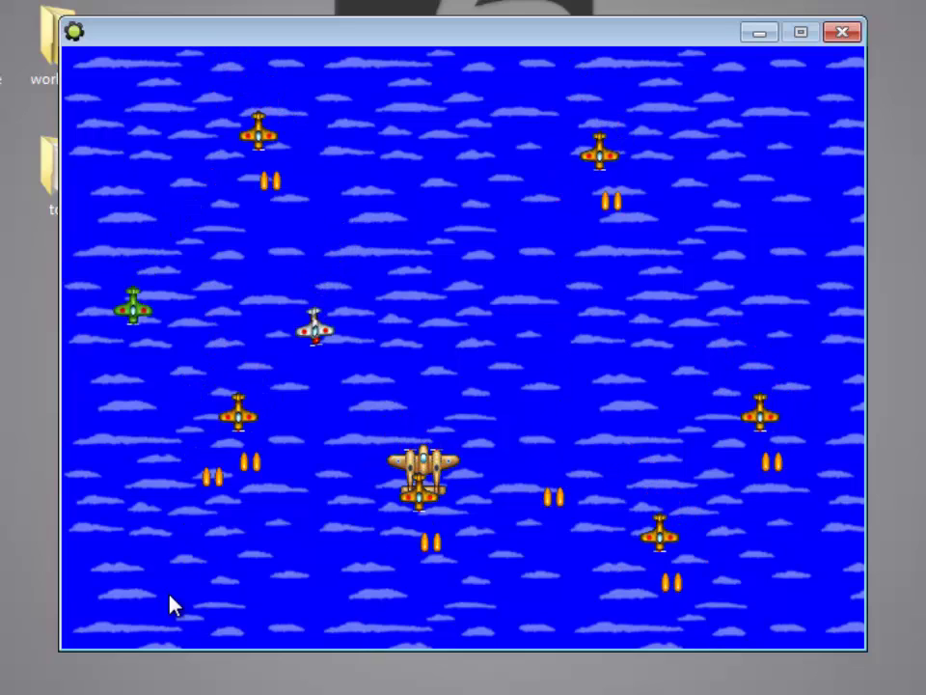
{"action": "left_click", "coordinate": [843, 32]}
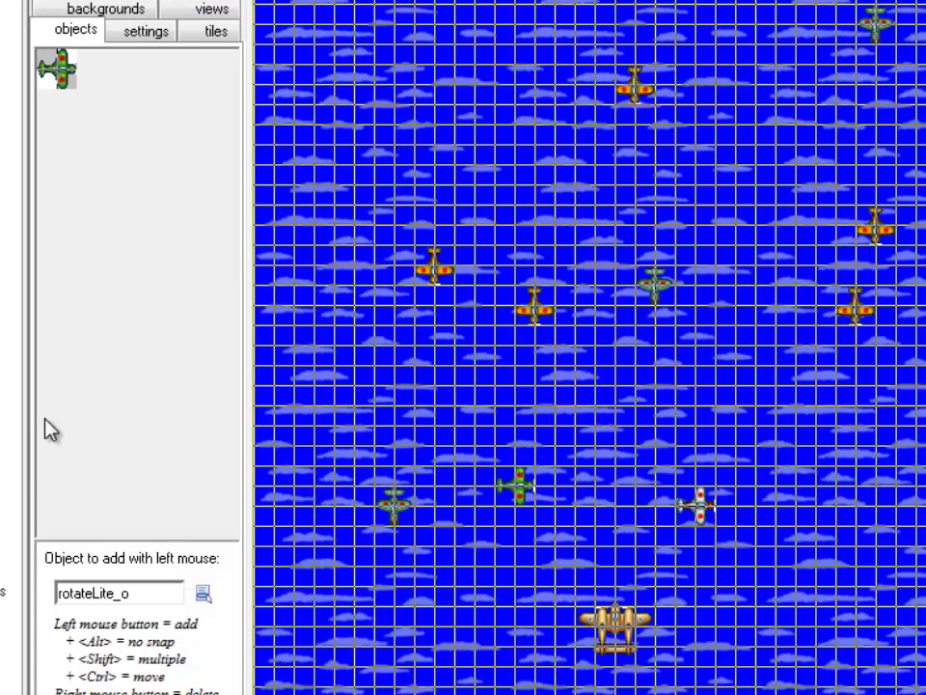